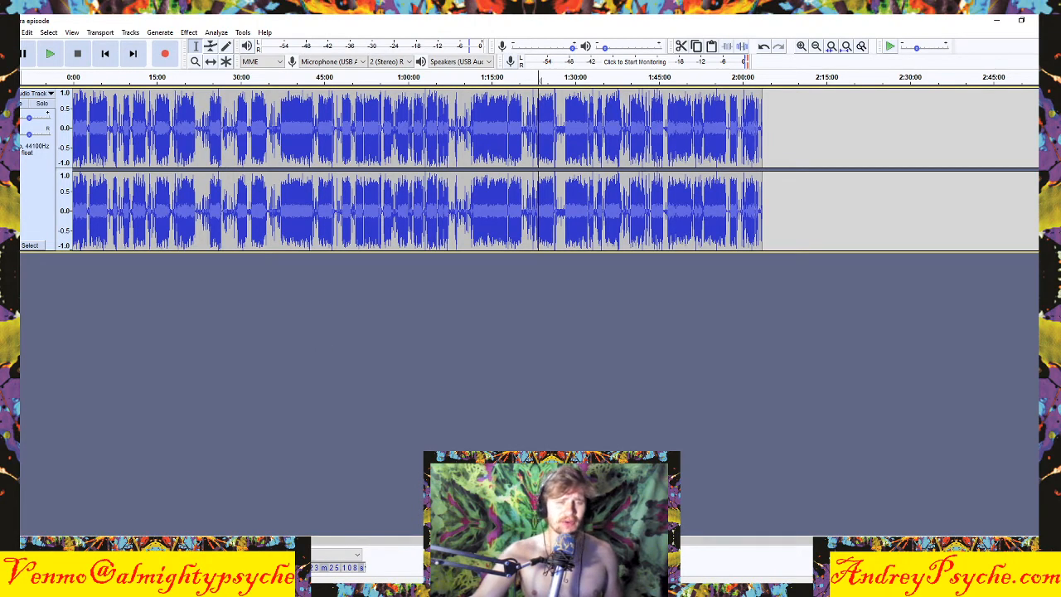
Import the downloaded almightypsycheunedited.mp3 from the browser into the Audacity episode project as a new track and minimize the browser
{"action": "key", "text": "alt+Tab"}
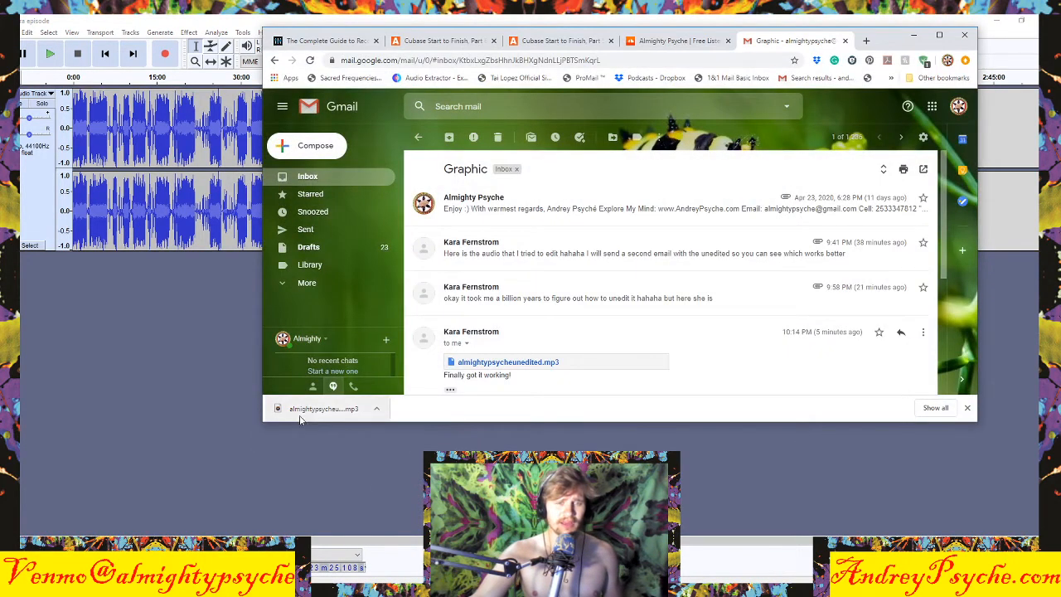
{"action": "left_click_drag", "start_coordinate": [300, 419], "coordinate": [133, 398]}
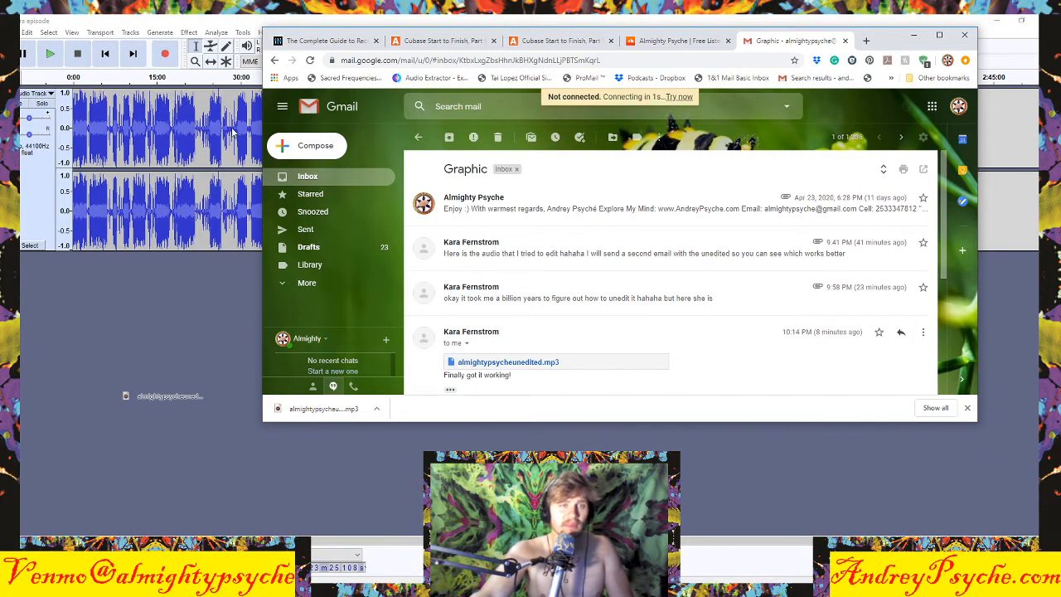
{"action": "left_click_drag", "start_coordinate": [234, 131], "coordinate": [235, 131]}
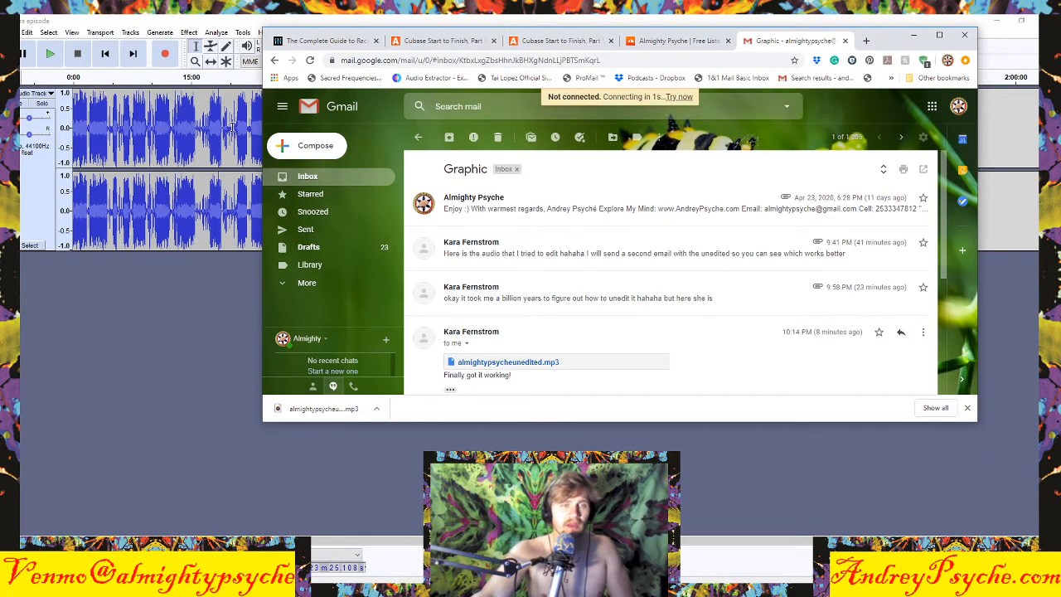
{"action": "left_click", "coordinate": [913, 34]}
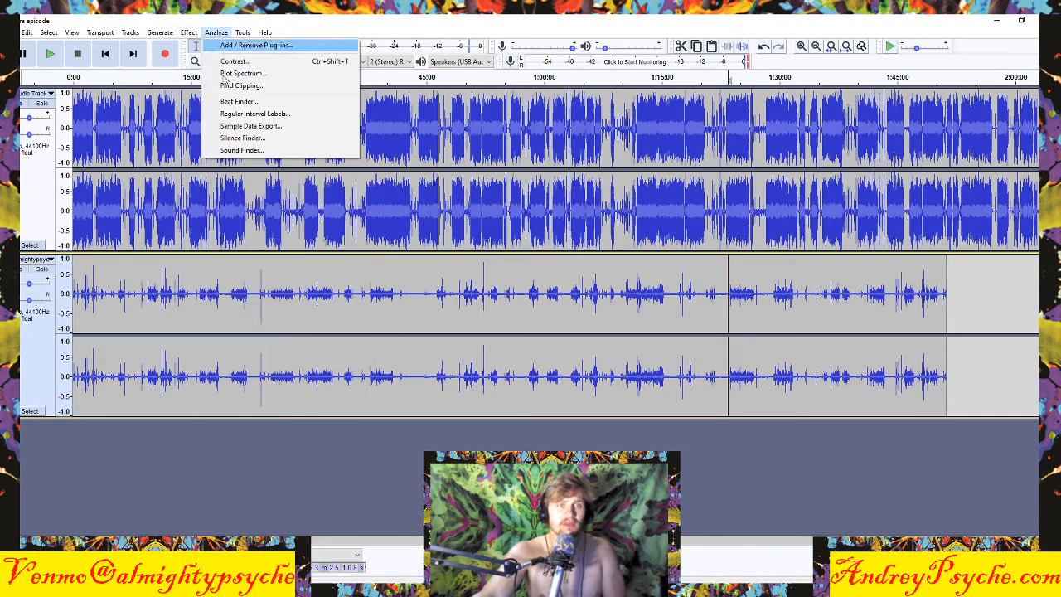
{"action": "mouse_move", "coordinate": [193, 33]}
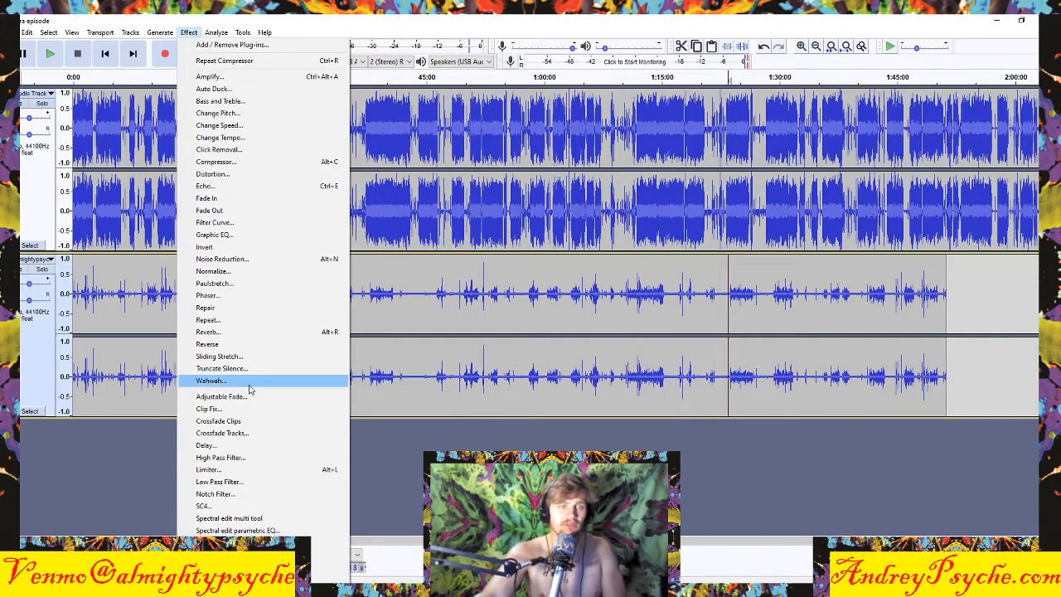
{"action": "left_click", "coordinate": [457, 444]}
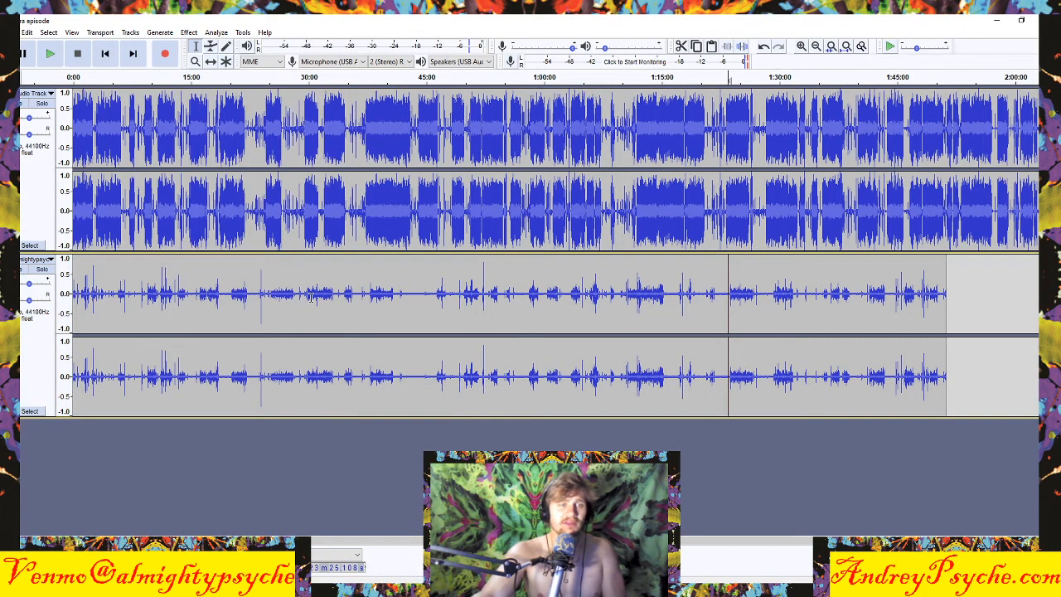
Return the cursor to the project start and solo the imported guest track
{"action": "left_click", "coordinate": [104, 54]}
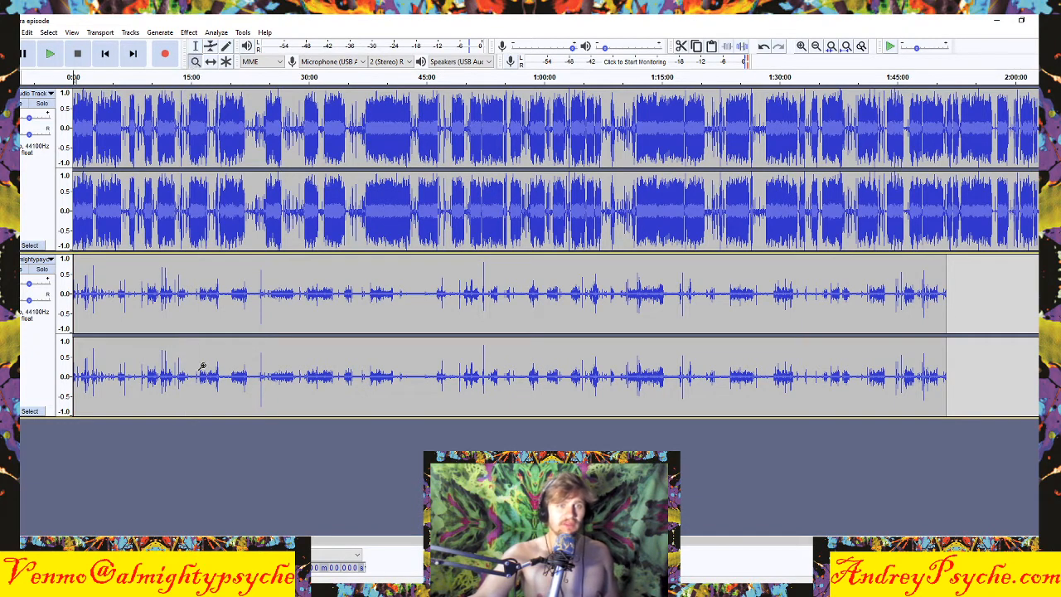
{"action": "scroll", "coordinate": [231, 289], "scroll_direction": "up", "scroll_amount": 1}
{"action": "scroll", "coordinate": [287, 311], "scroll_direction": "up", "scroll_amount": 1}
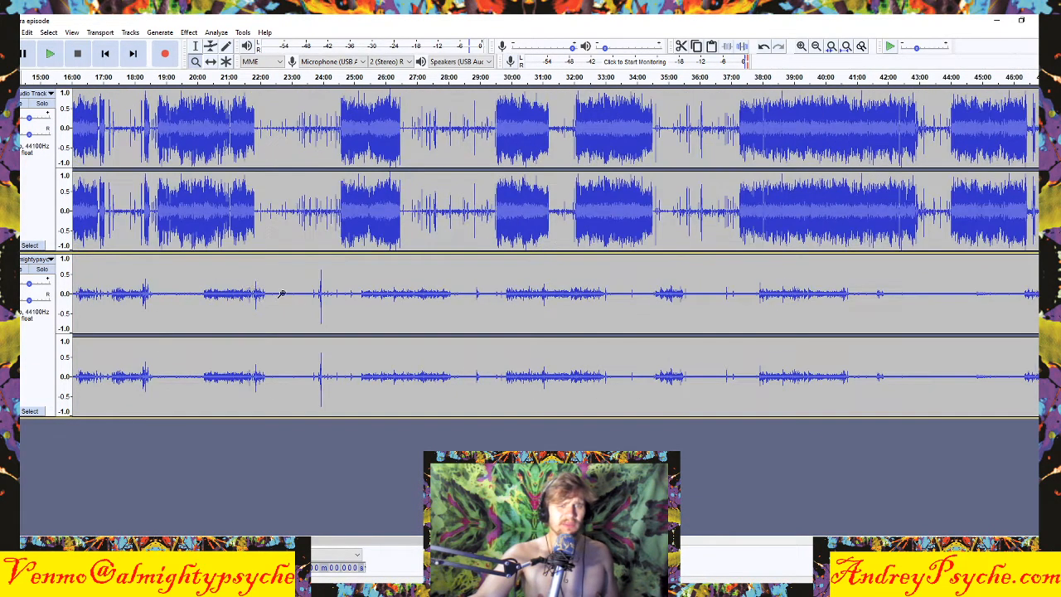
{"action": "scroll", "coordinate": [253, 295], "scroll_direction": "up", "scroll_amount": 1}
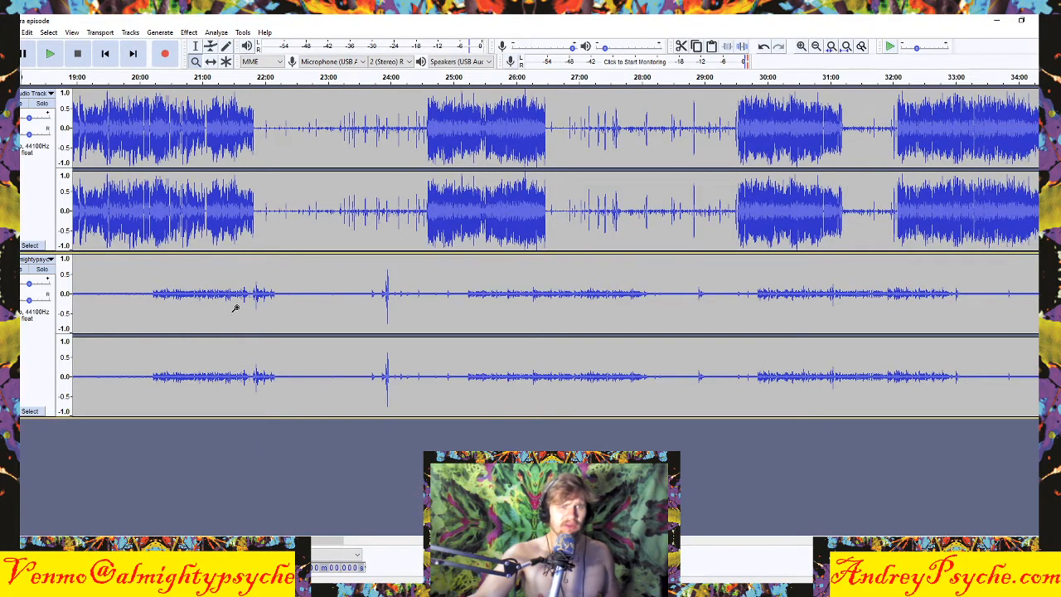
{"action": "scroll", "coordinate": [240, 306], "scroll_direction": "down", "scroll_amount": 1}
{"action": "scroll", "coordinate": [241, 290], "scroll_direction": "down", "scroll_amount": 1}
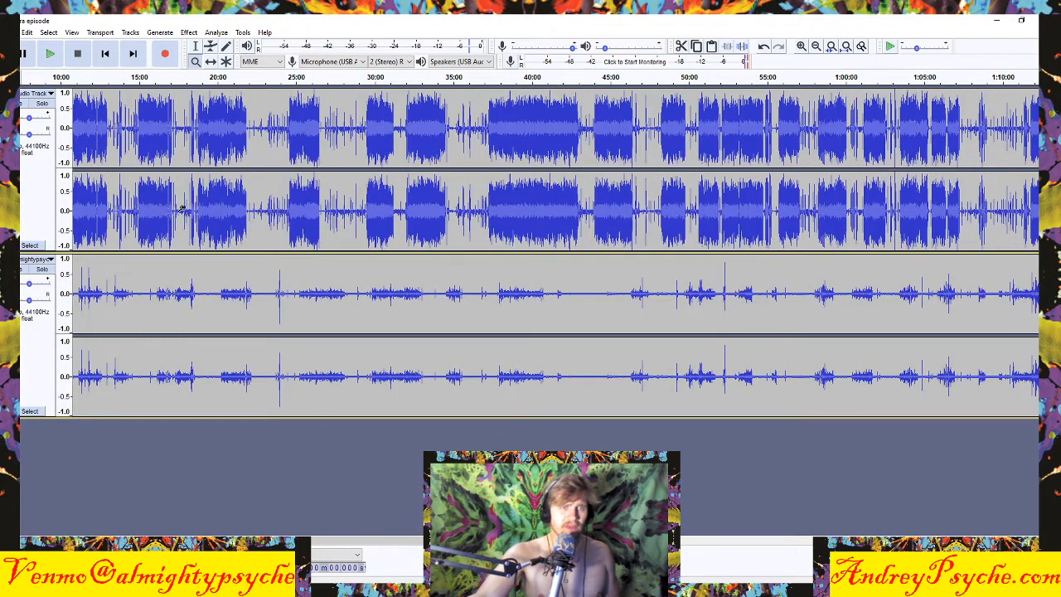
{"action": "left_click", "coordinate": [41, 270]}
Select the quiet stretch from about 22:38 to 23:10 in the imported track and listen to its background noise
{"action": "scroll", "coordinate": [257, 294], "scroll_direction": "up", "scroll_amount": 3}
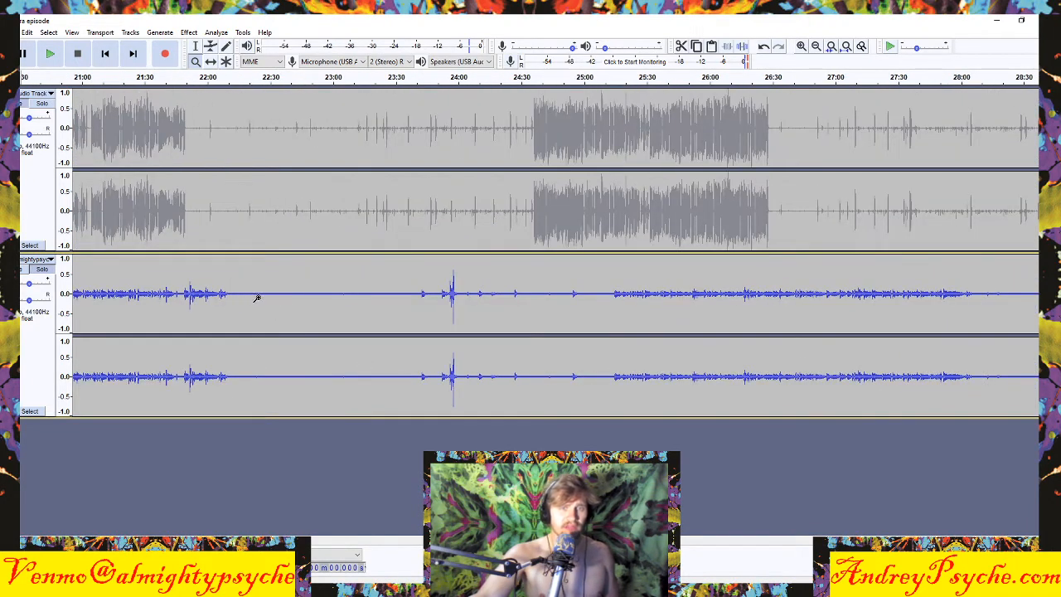
{"action": "scroll", "coordinate": [313, 297], "scroll_direction": "up", "scroll_amount": 2}
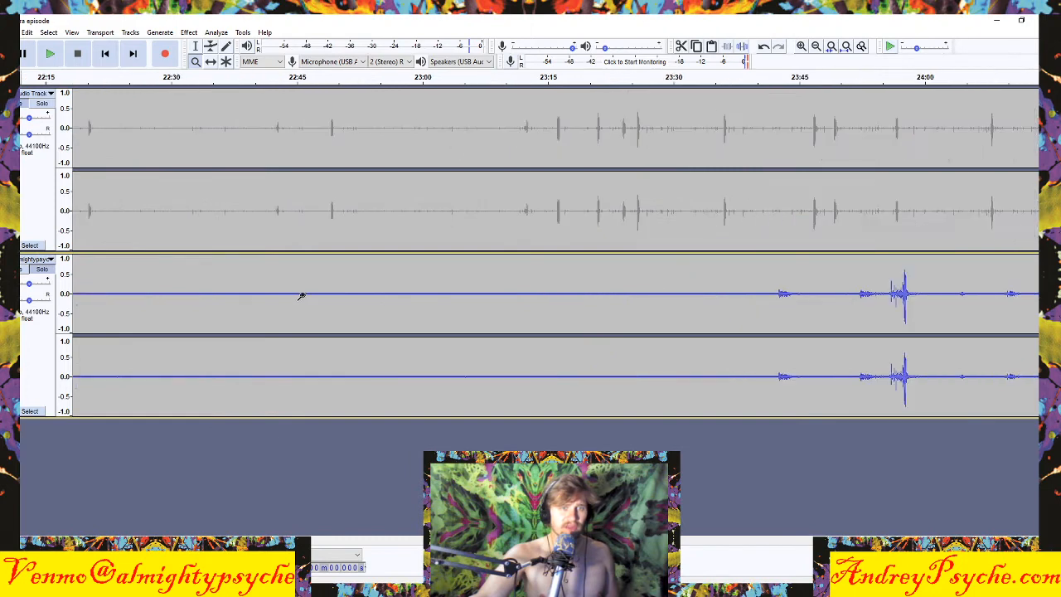
{"action": "scroll", "coordinate": [305, 296], "scroll_direction": "down", "scroll_amount": 3}
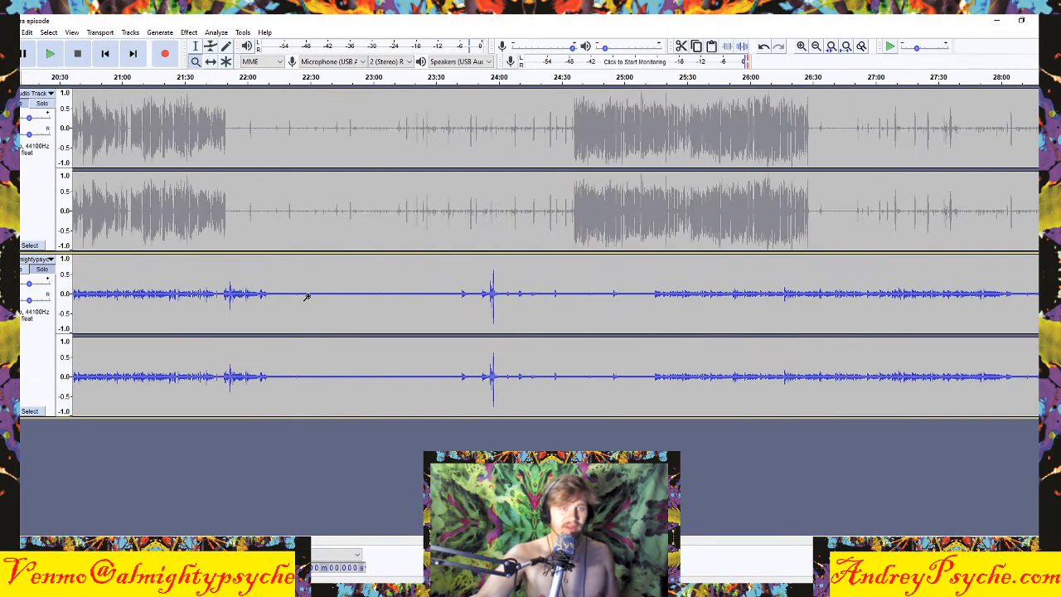
{"action": "left_click", "coordinate": [195, 46]}
{"action": "left_click_drag", "start_coordinate": [319, 297], "coordinate": [349, 300]}
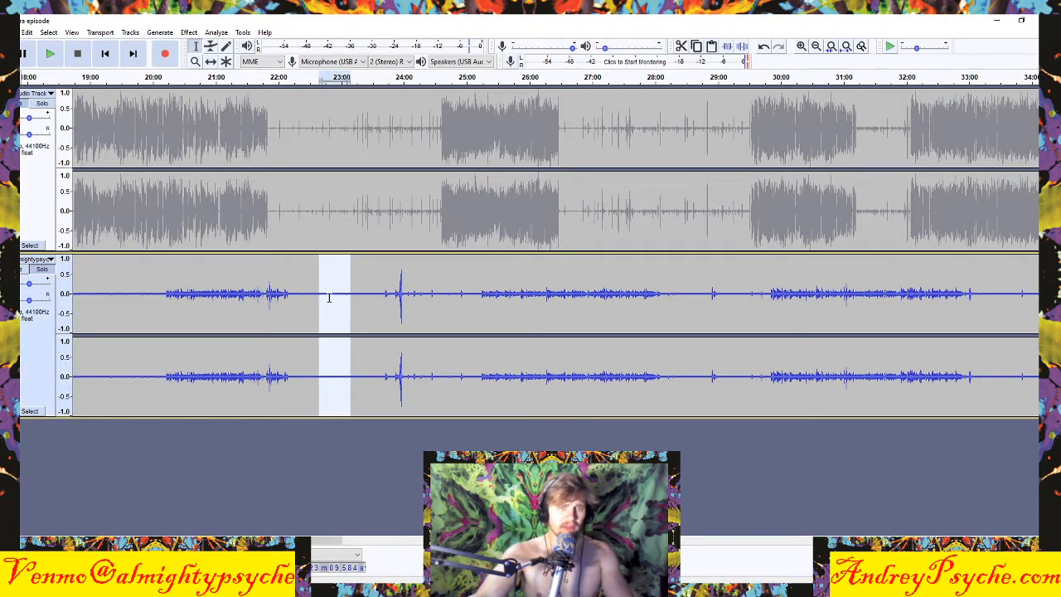
{"action": "key", "text": "space"}
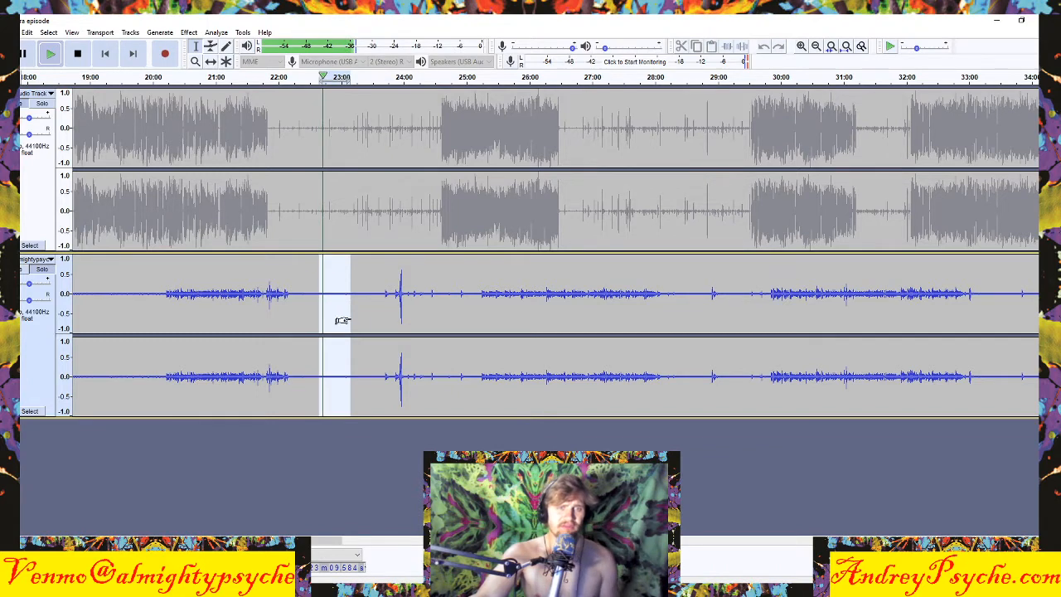
{"action": "key", "text": "space"}
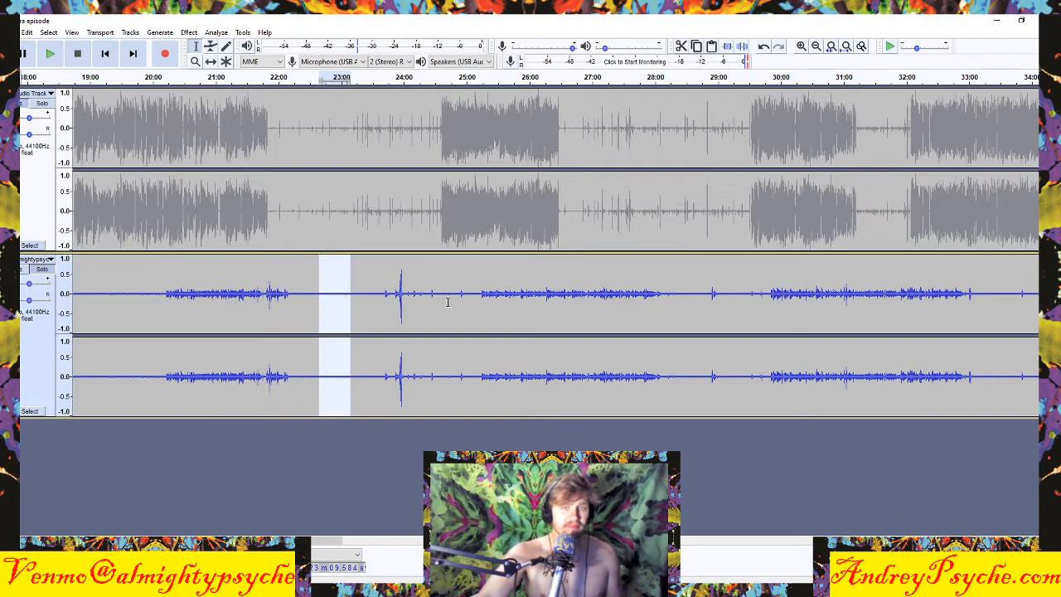
Play a short piece of the speech passage from about 20:24 in the imported track
{"action": "left_click_drag", "start_coordinate": [328, 541], "coordinate": [265, 501]}
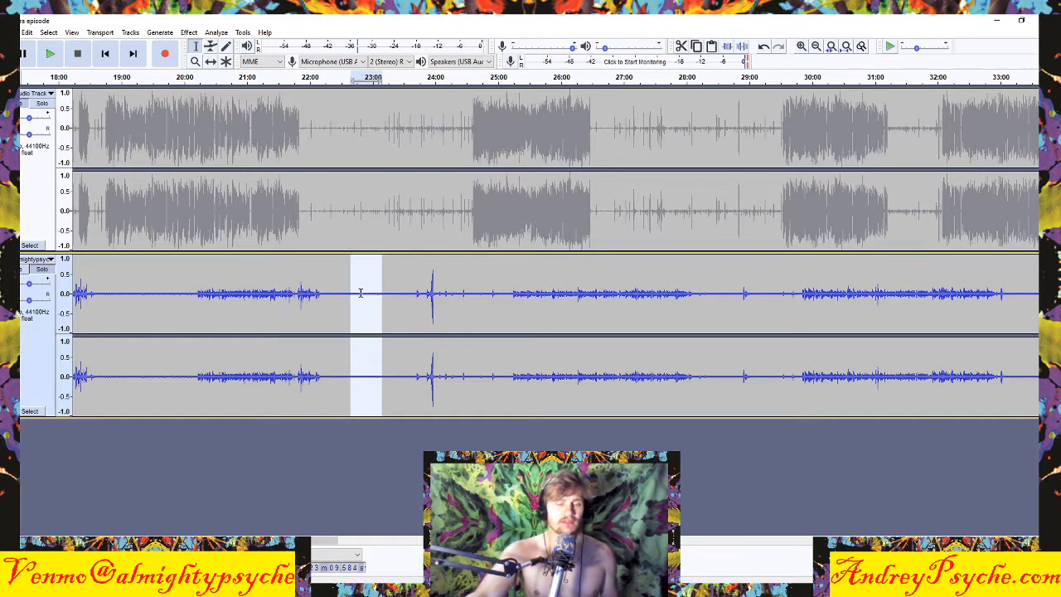
{"action": "left_click", "coordinate": [364, 293]}
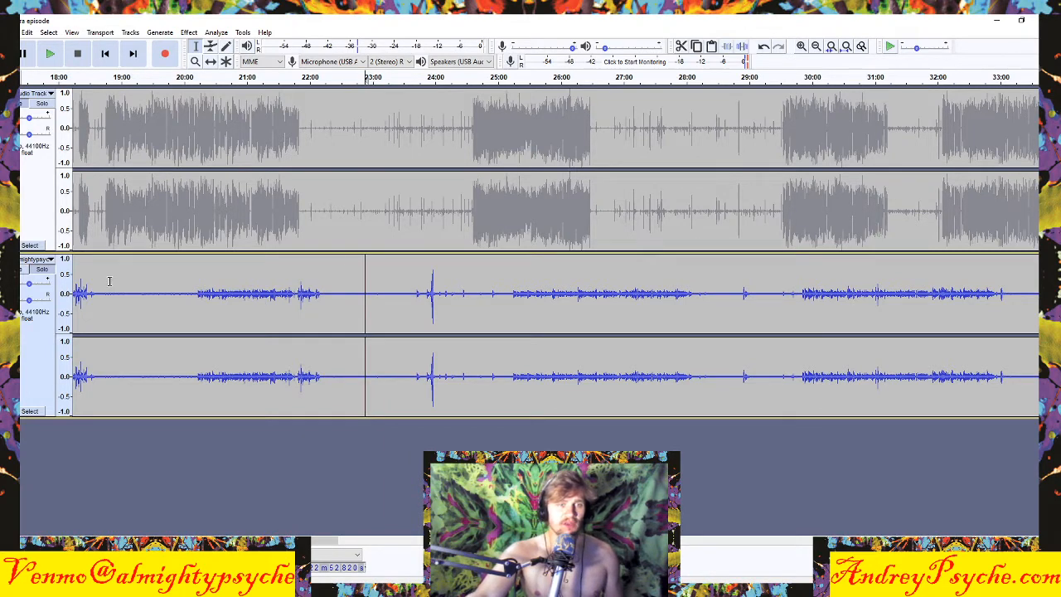
{"action": "left_click_drag", "start_coordinate": [196, 290], "coordinate": [327, 290]}
{"action": "left_click", "coordinate": [412, 294]}
{"action": "left_click", "coordinate": [209, 294]}
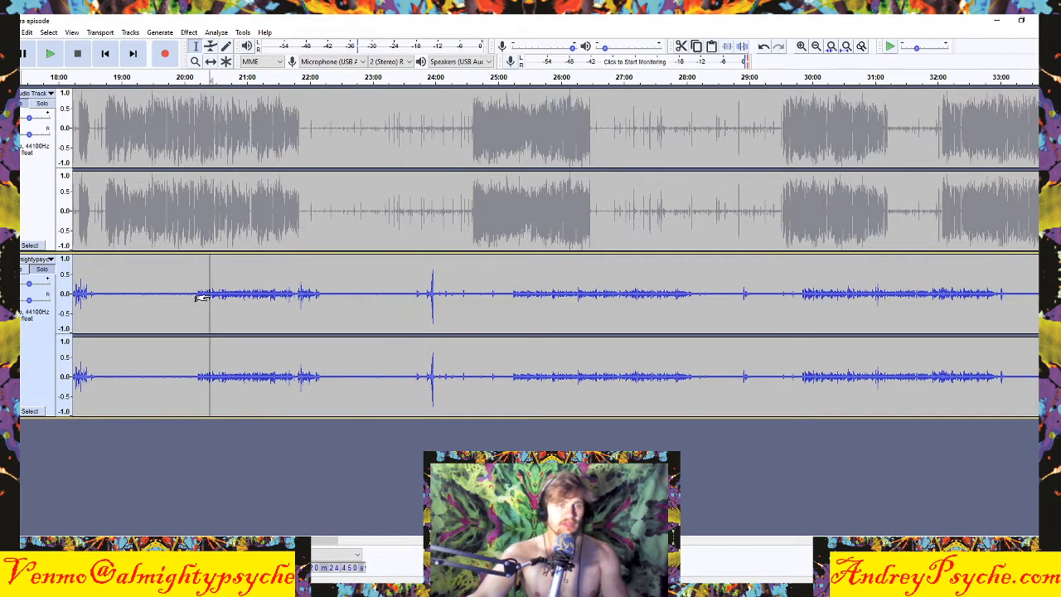
{"action": "key", "text": "space"}
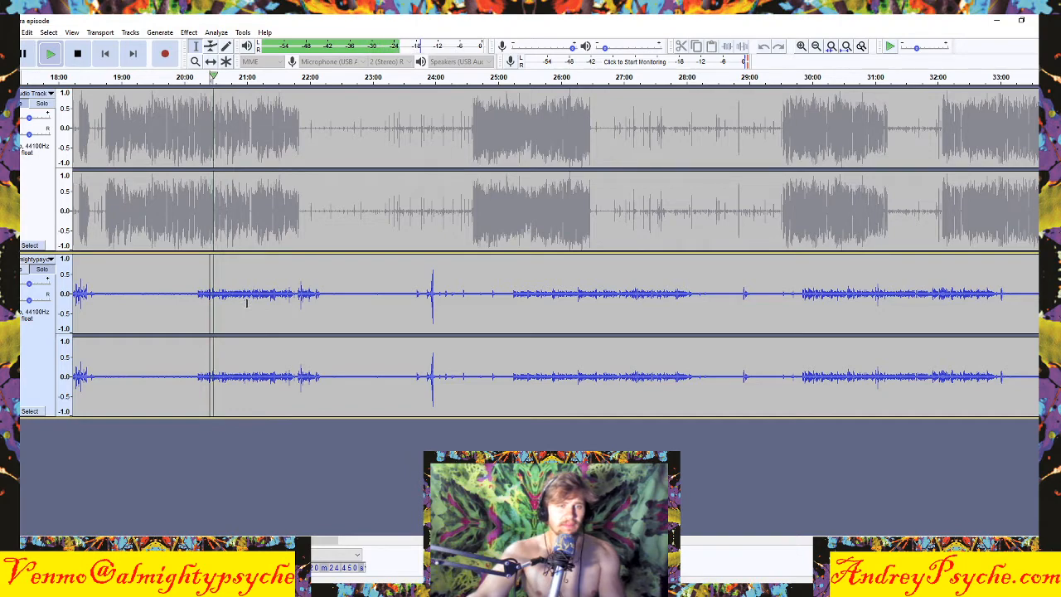
{"action": "key", "text": "space"}
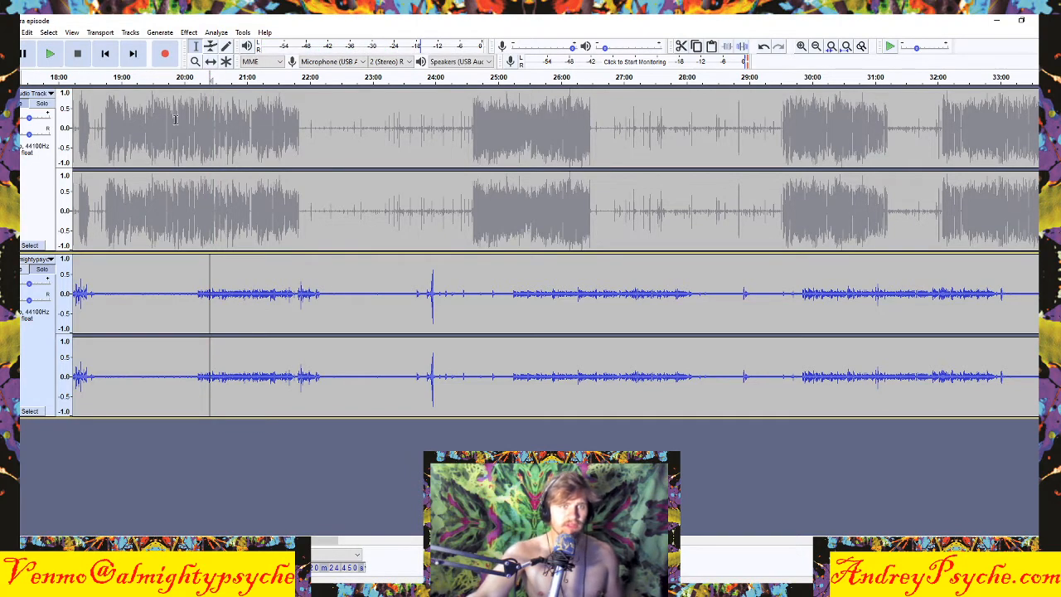
Highlight the quiet gaps near 11:00 and from about 14:48 to 15:24 in the imported track
{"action": "left_click", "coordinate": [196, 61]}
{"action": "right_click", "coordinate": [382, 282]}
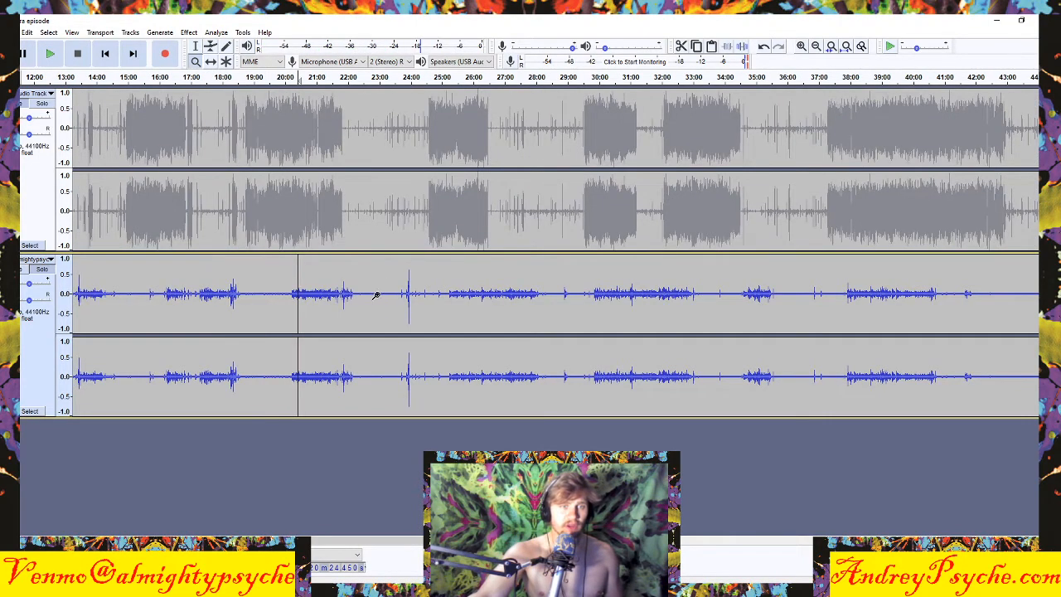
{"action": "right_click", "coordinate": [376, 294]}
{"action": "left_click", "coordinate": [170, 294]}
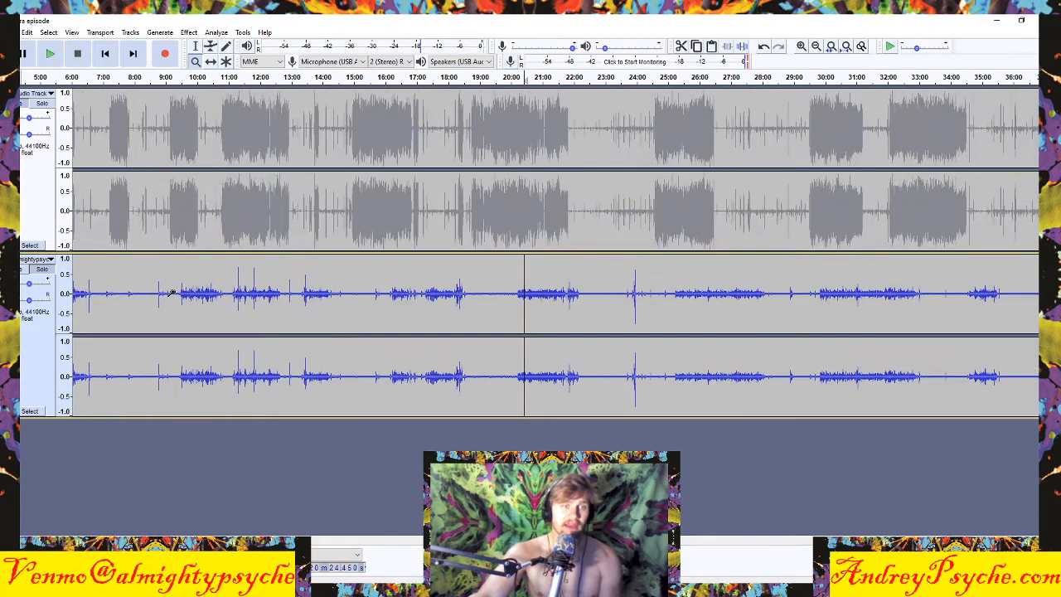
{"action": "left_click", "coordinate": [172, 294]}
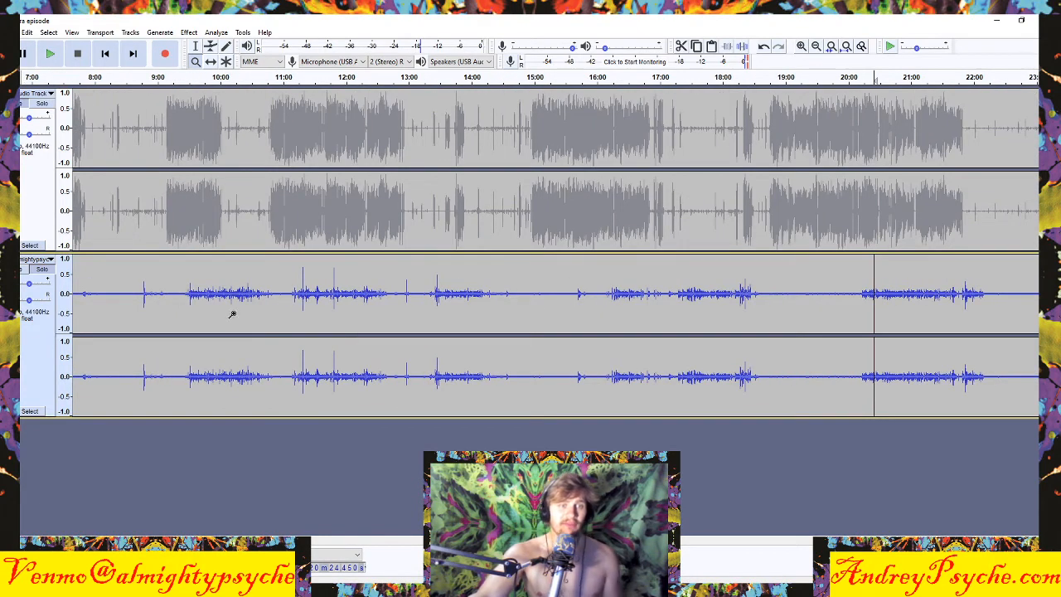
{"action": "left_click", "coordinate": [196, 45]}
{"action": "left_click", "coordinate": [279, 292]}
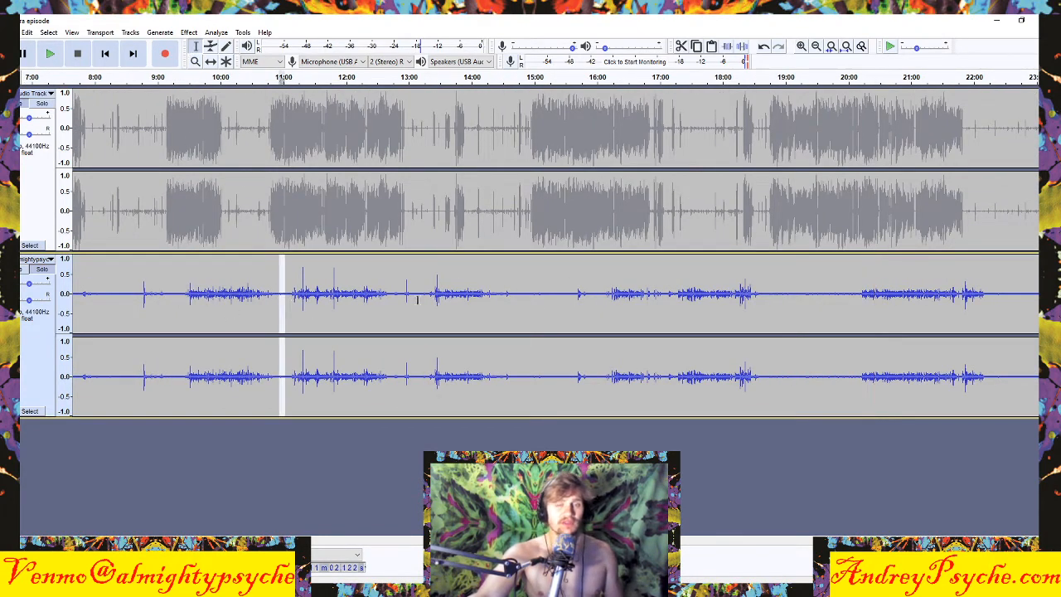
{"action": "left_click_drag", "start_coordinate": [522, 294], "coordinate": [558, 297]}
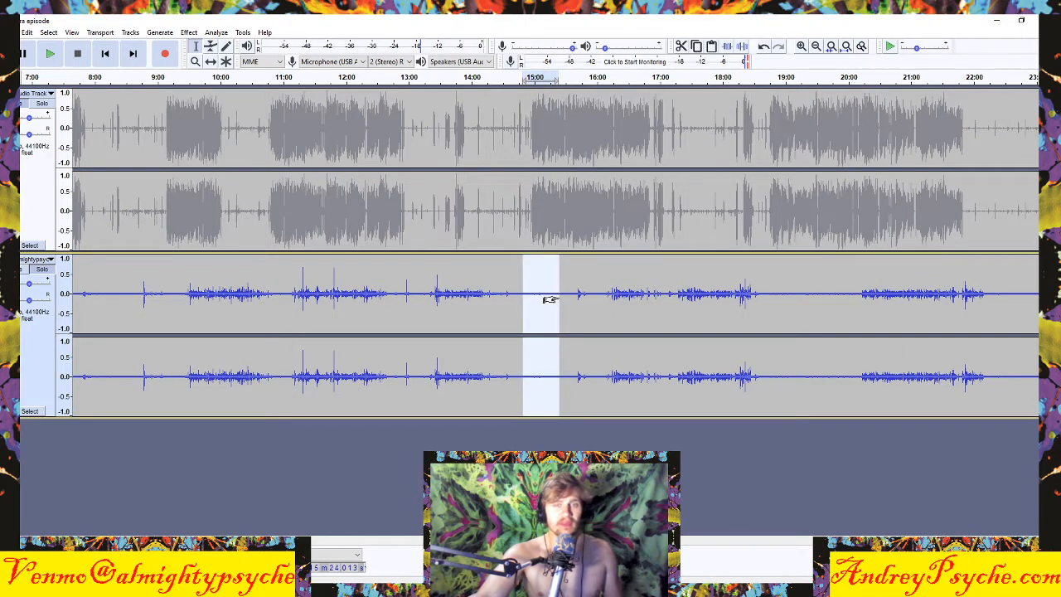
Highlight the speech passage from about 13:23 to 14:13 in the imported track, then clear the selection by placing the cursor in the original track
{"action": "left_click", "coordinate": [554, 291]}
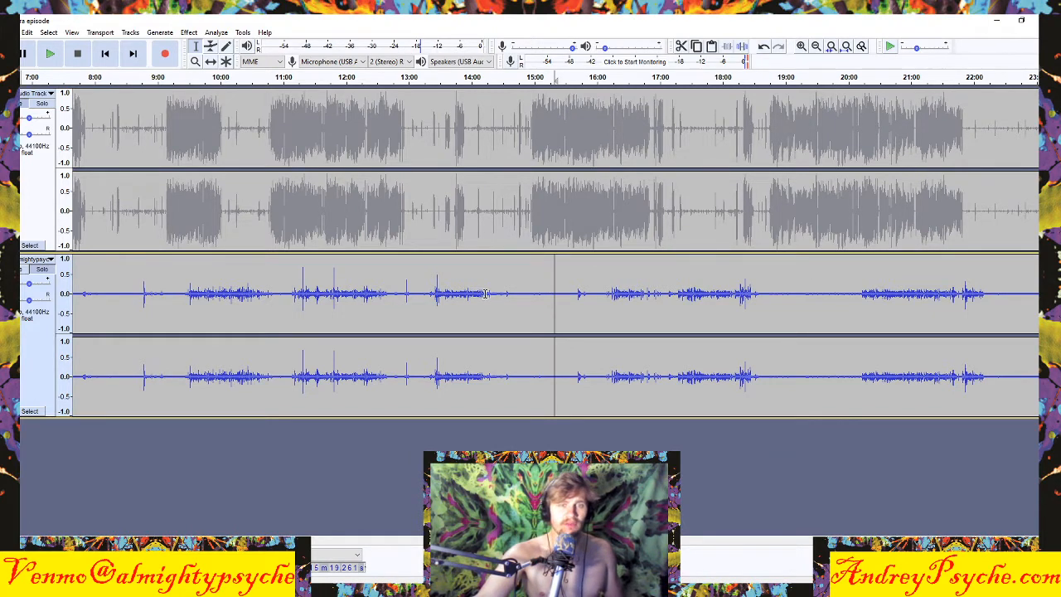
{"action": "left_click_drag", "start_coordinate": [486, 293], "coordinate": [435, 293]}
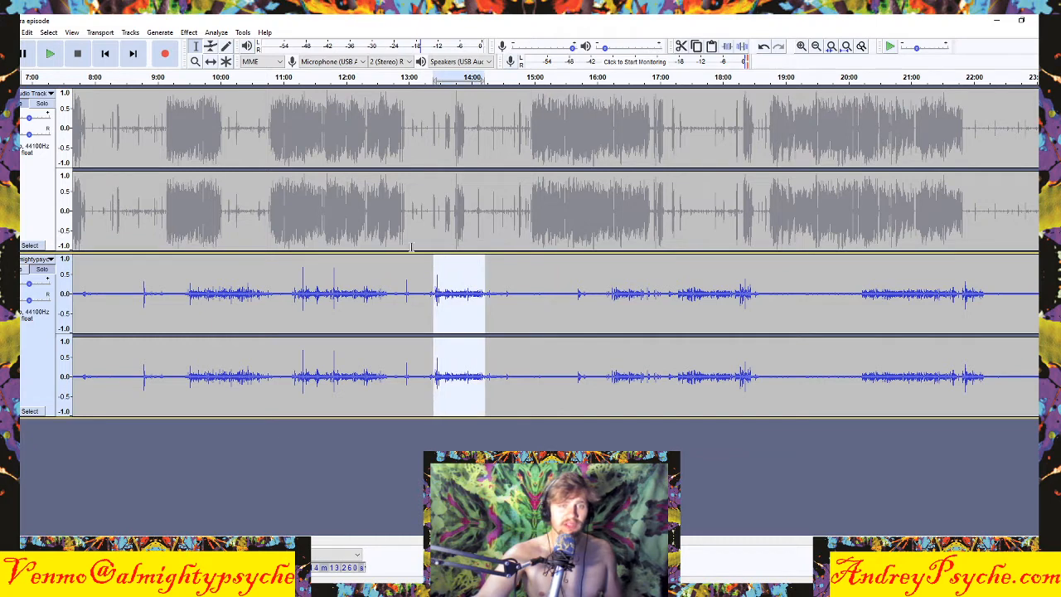
{"action": "left_click", "coordinate": [373, 207]}
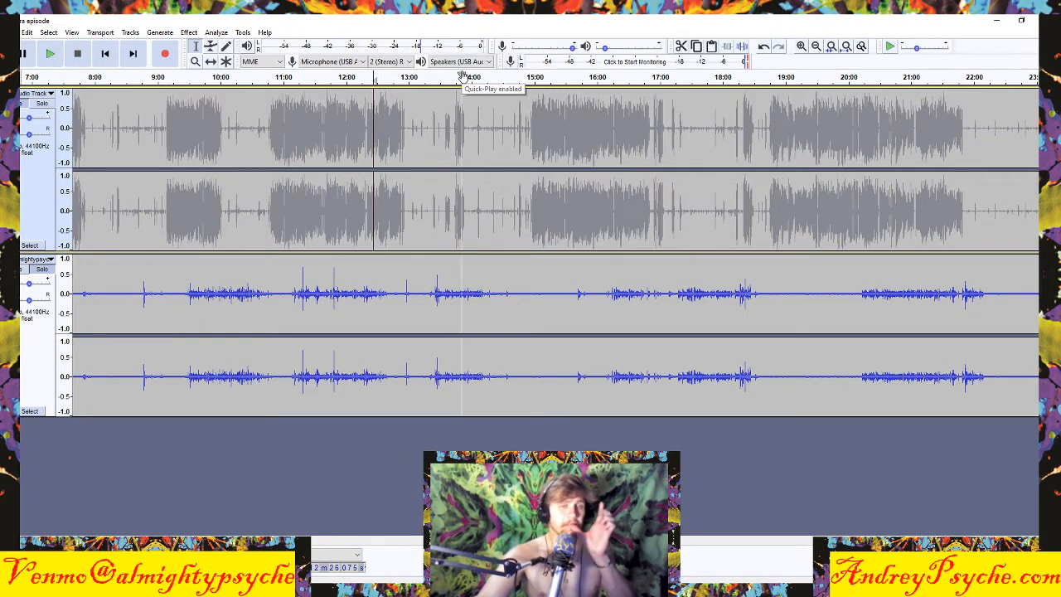
Listen to the quiet gap at about 8:13 in the imported track and select it from there to about 8:21
{"action": "left_click", "coordinate": [106, 53]}
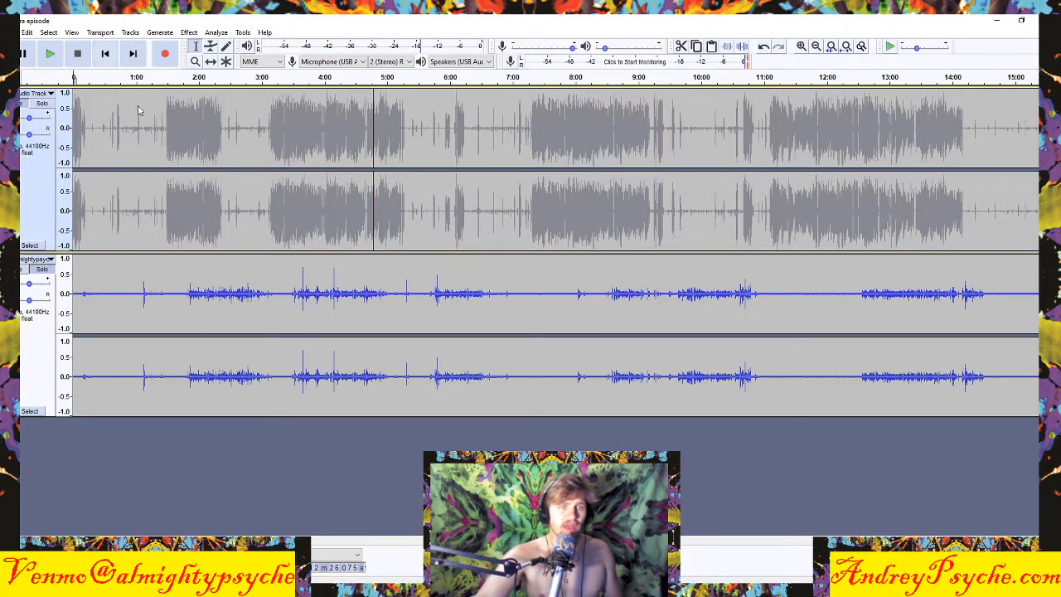
{"action": "left_click", "coordinate": [195, 62]}
{"action": "left_click", "coordinate": [594, 291]}
{"action": "left_click", "coordinate": [594, 292]}
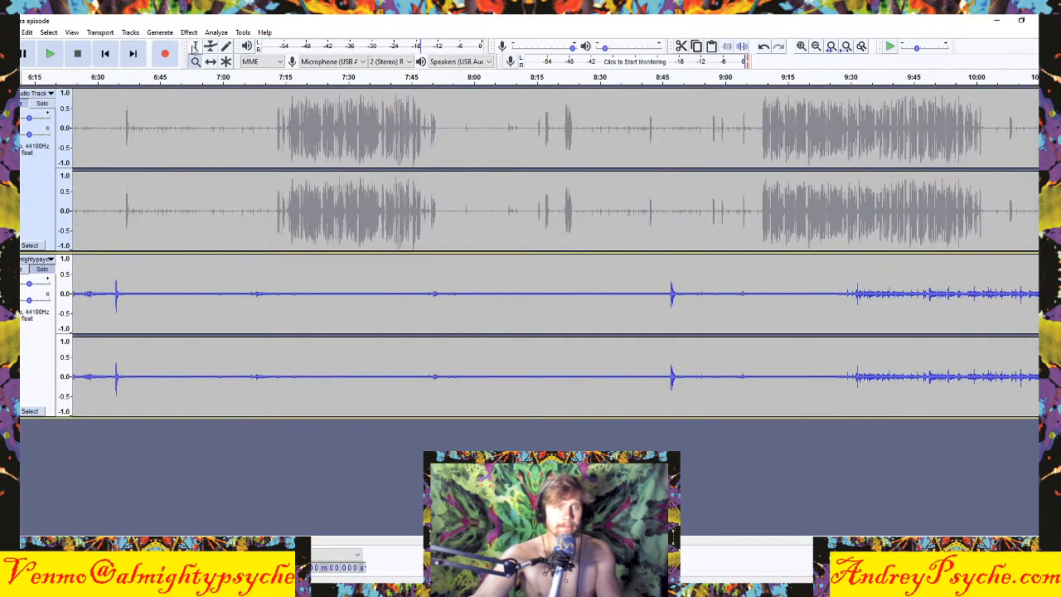
{"action": "left_click", "coordinate": [195, 46]}
{"action": "left_click", "coordinate": [528, 295]}
{"action": "key", "text": "space"}
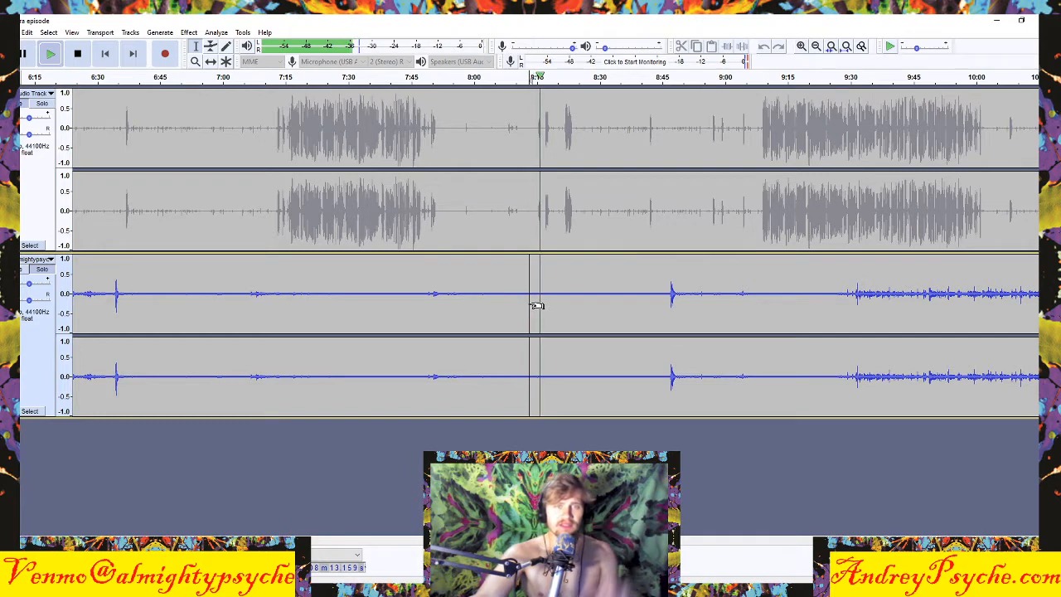
{"action": "key", "text": "space"}
{"action": "left_click", "coordinate": [562, 296], "text": "shift"}
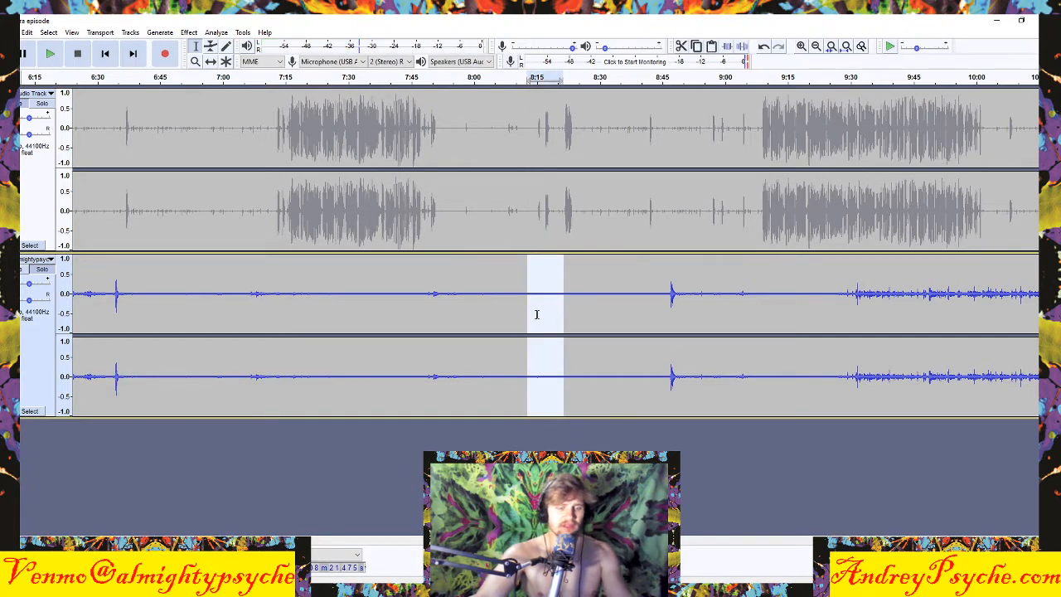
Capture the Noise Reduction profile from the selected quiet gap in the imported track
{"action": "key", "text": "ctrl+r"}
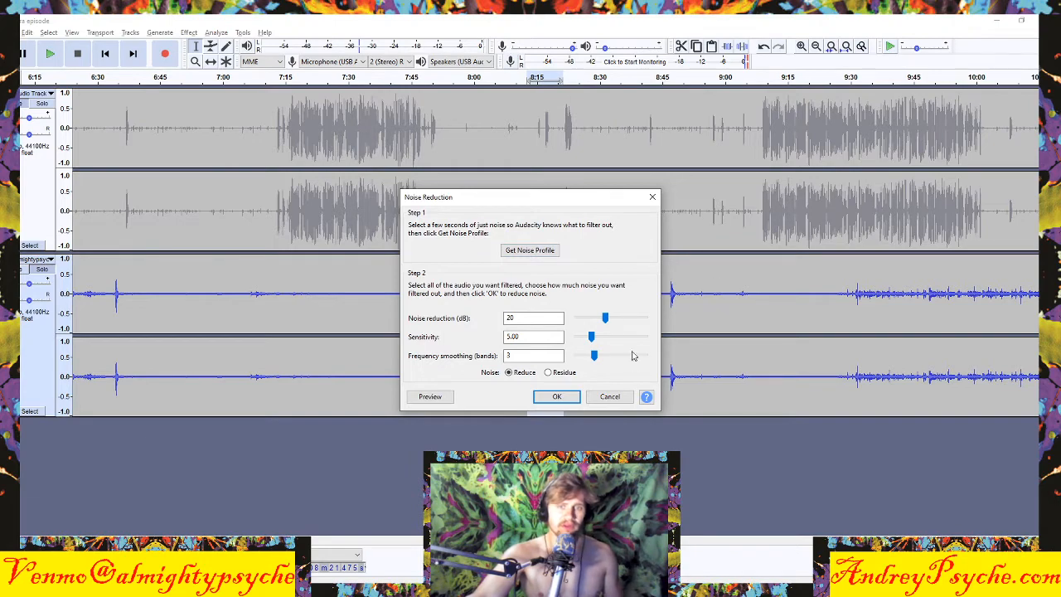
{"action": "left_click", "coordinate": [615, 398]}
{"action": "left_click", "coordinate": [189, 33]}
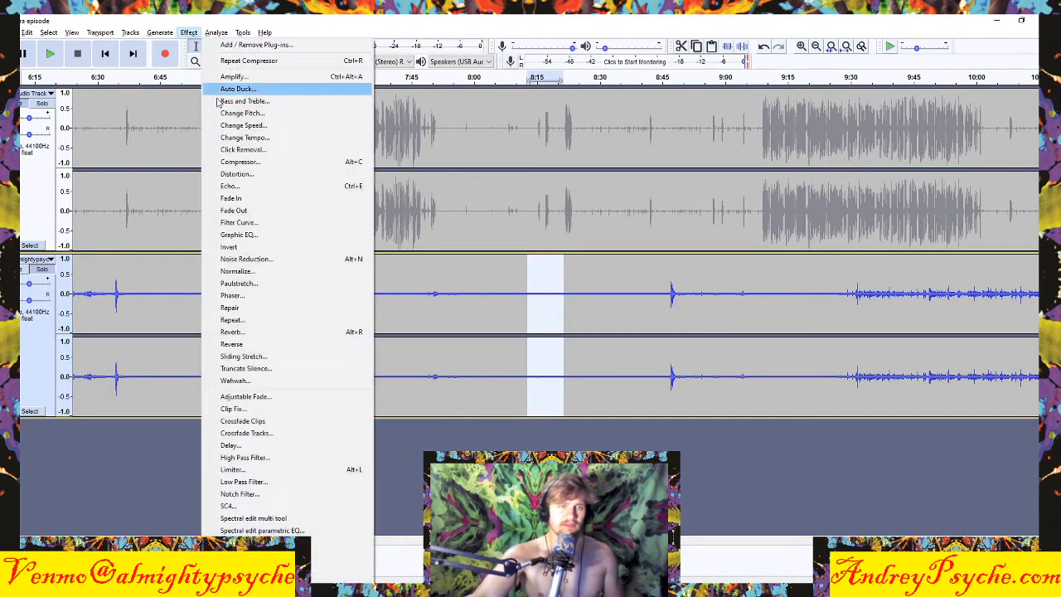
{"action": "left_click", "coordinate": [260, 261]}
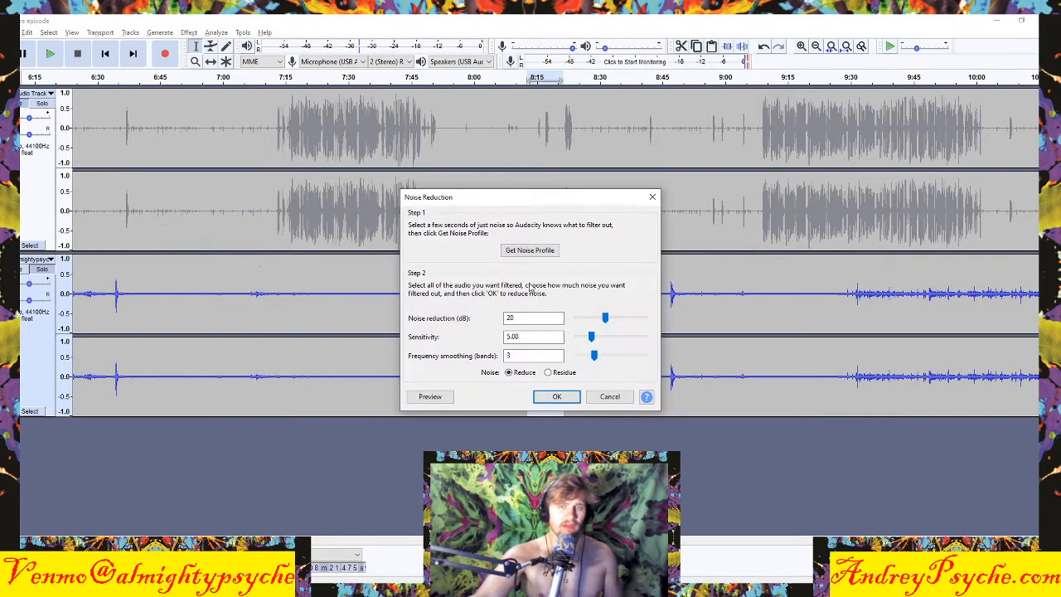
{"action": "left_click", "coordinate": [530, 251]}
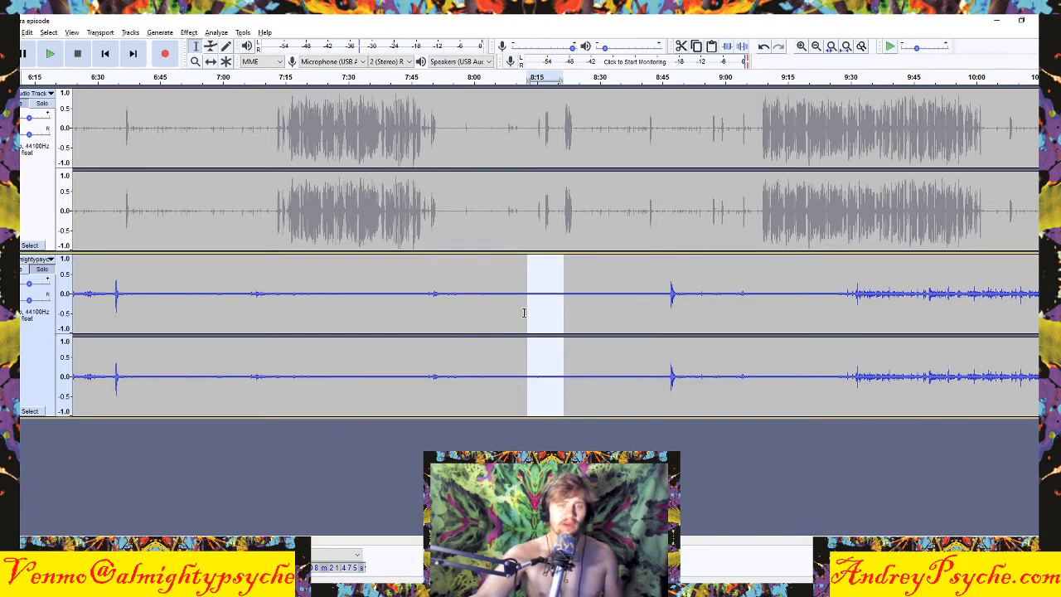
Apply Noise Reduction with its existing settings to the imported track from about 9:18 to 9:42
{"action": "left_click", "coordinate": [479, 291]}
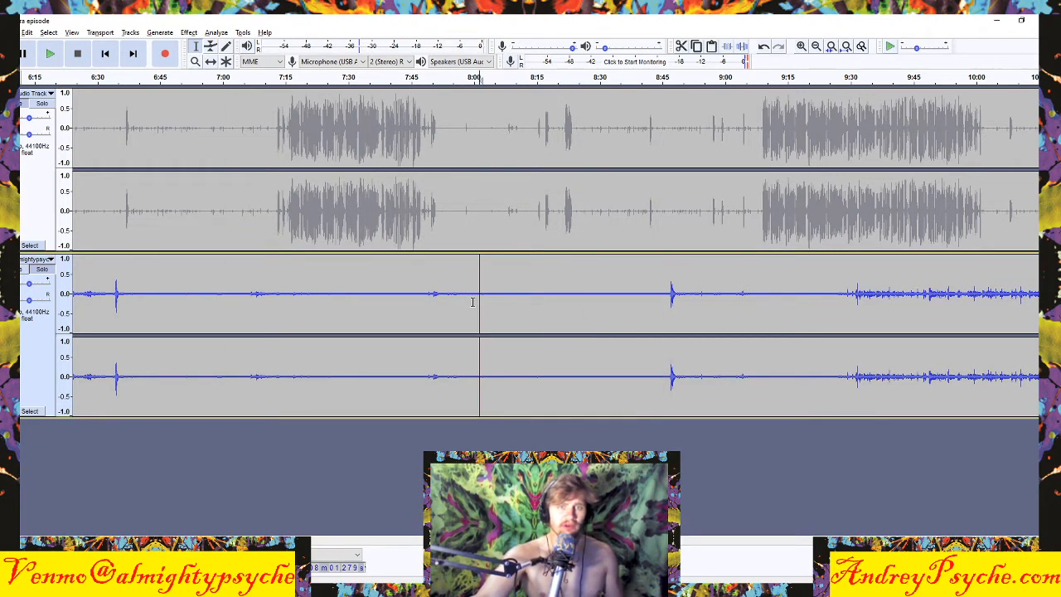
{"action": "left_click", "coordinate": [195, 62]}
{"action": "right_click", "coordinate": [250, 281]}
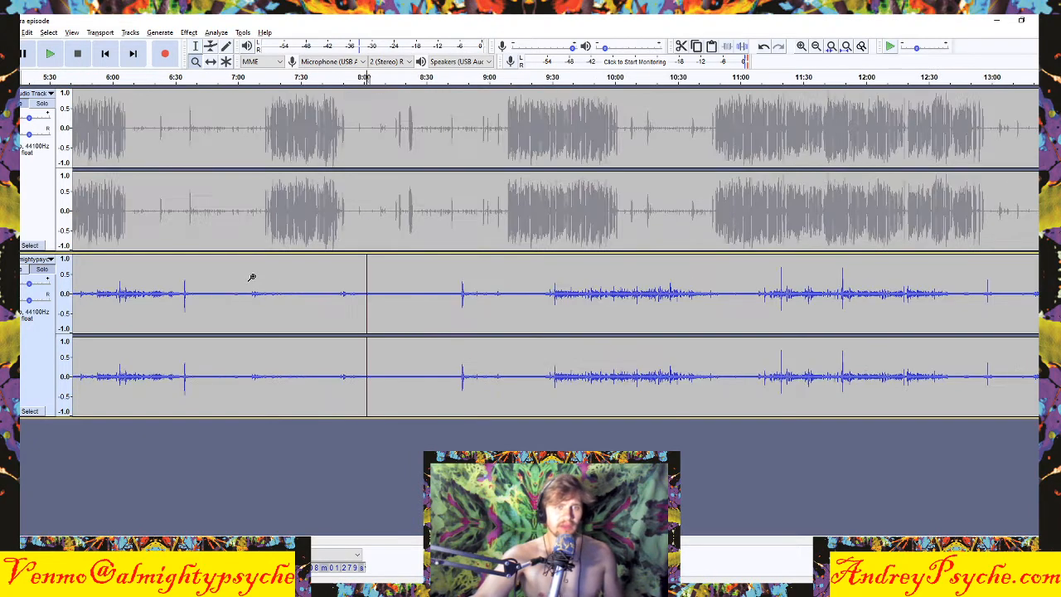
{"action": "left_click", "coordinate": [196, 45]}
{"action": "left_click_drag", "start_coordinate": [420, 297], "coordinate": [578, 297]}
{"action": "left_click", "coordinate": [562, 305]}
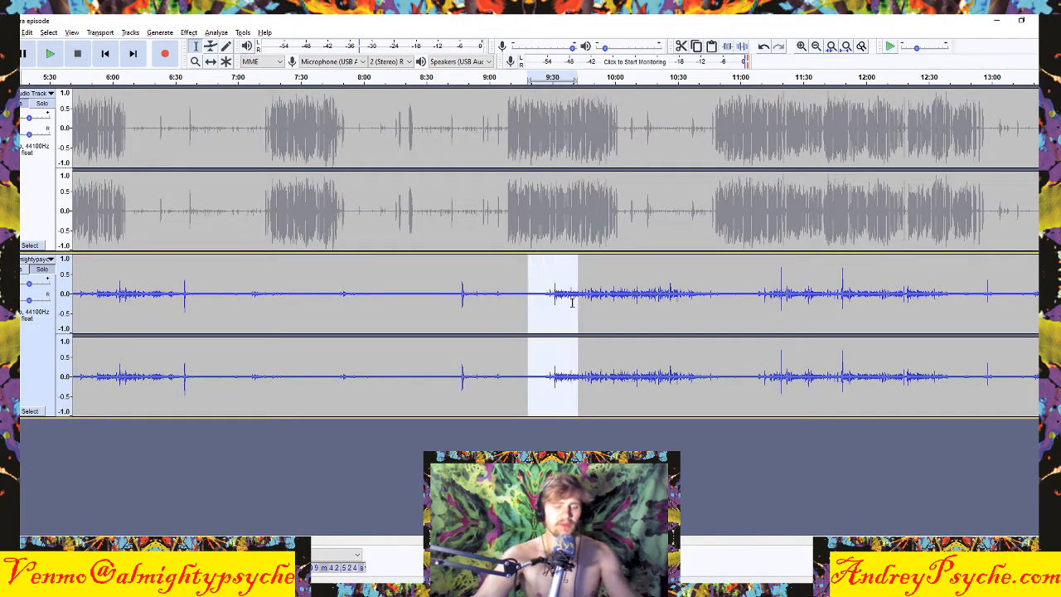
{"action": "key", "text": "ctrl+r"}
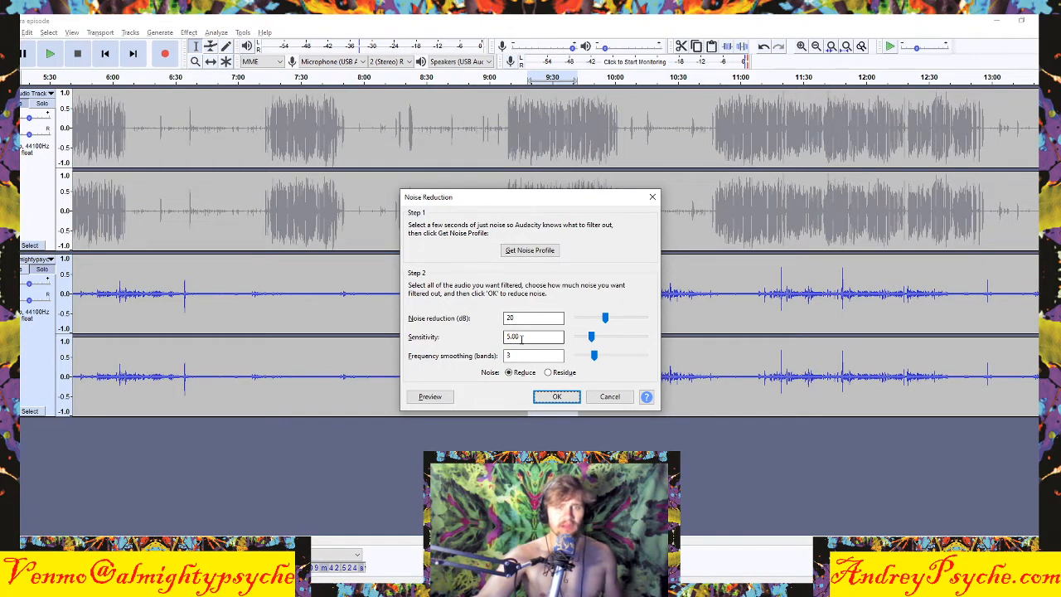
{"action": "left_click", "coordinate": [556, 396]}
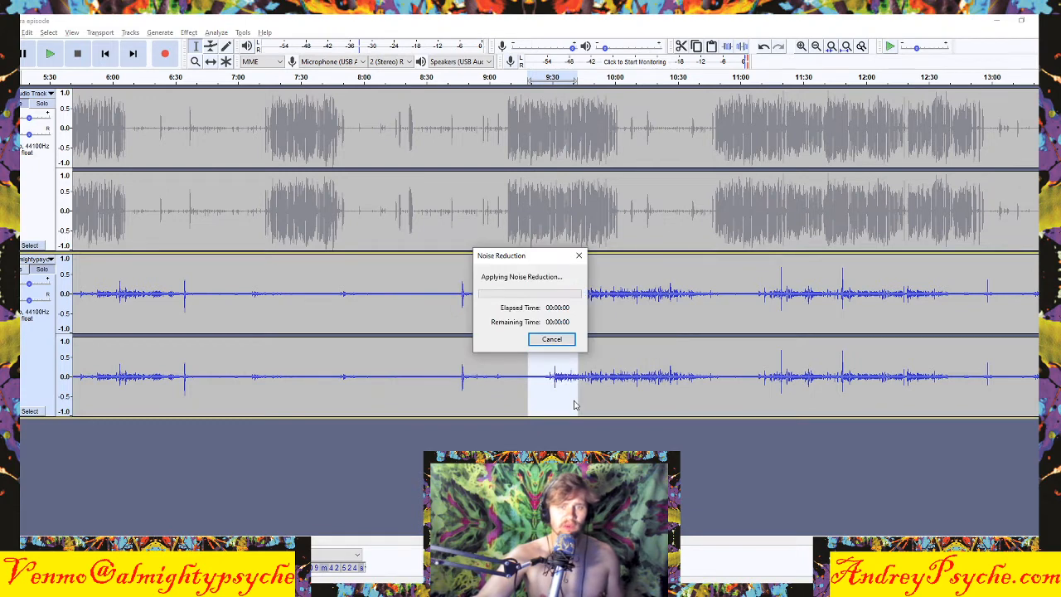
Play the imported track from about 9:15 across the start of the noise-reduced section
{"action": "left_click", "coordinate": [522, 295]}
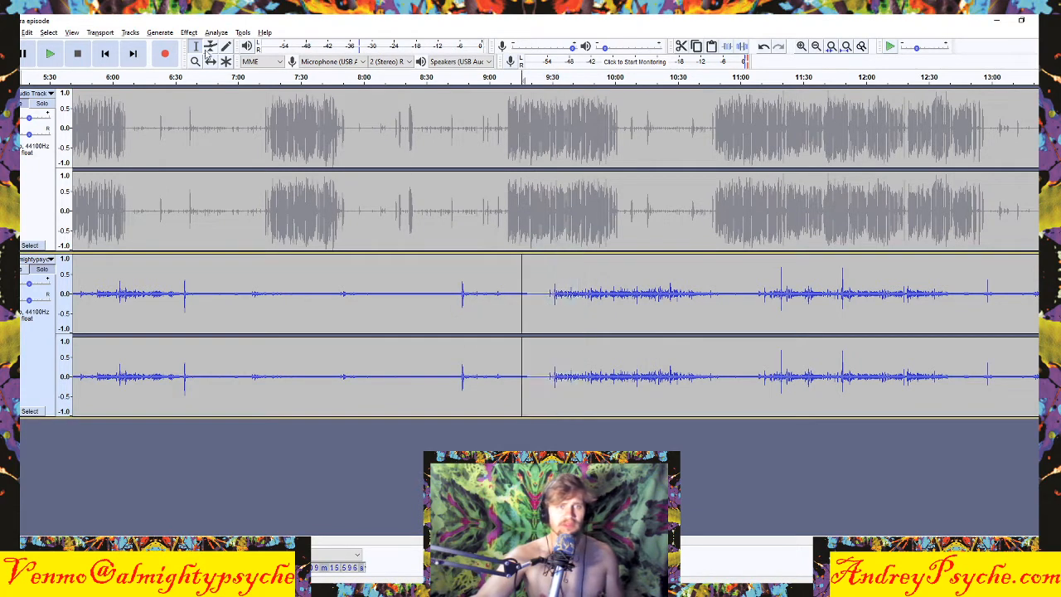
{"action": "left_click", "coordinate": [195, 61]}
{"action": "left_click", "coordinate": [537, 292]}
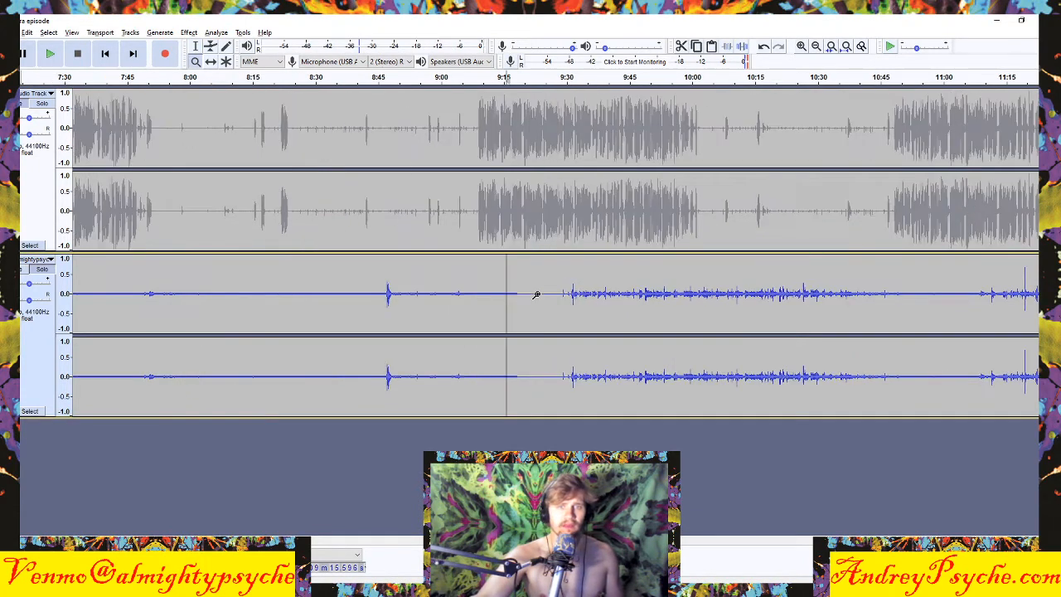
{"action": "left_click", "coordinate": [535, 293]}
{"action": "key", "text": "space"}
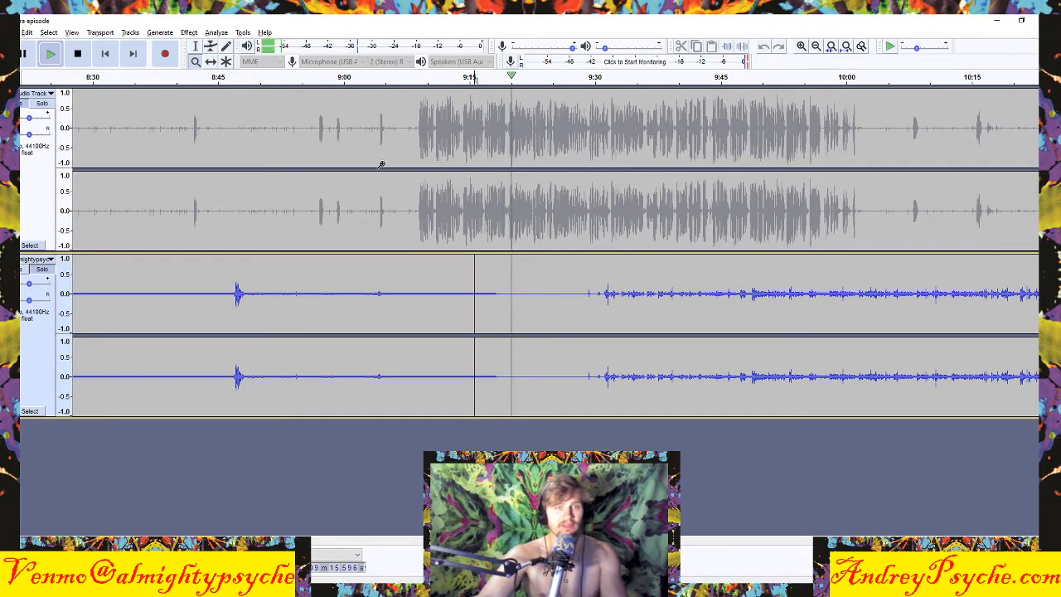
{"action": "key", "text": "space"}
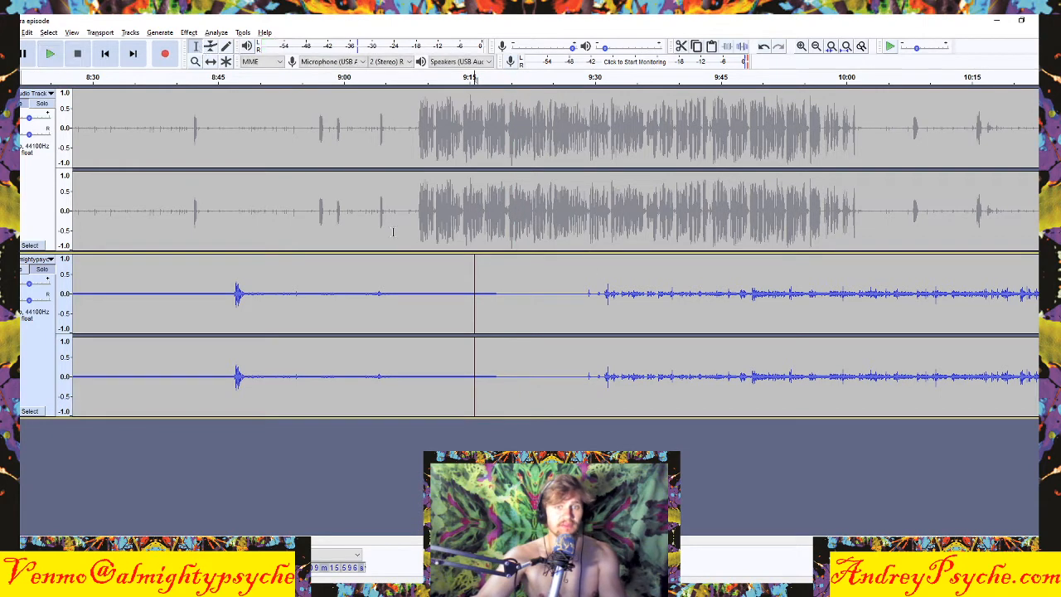
Highlight the noise-reduction boundary from about 9:16 to 9:20 in the imported track and play the cleaned speech from about 9:29
{"action": "left_click_drag", "start_coordinate": [477, 292], "coordinate": [507, 302]}
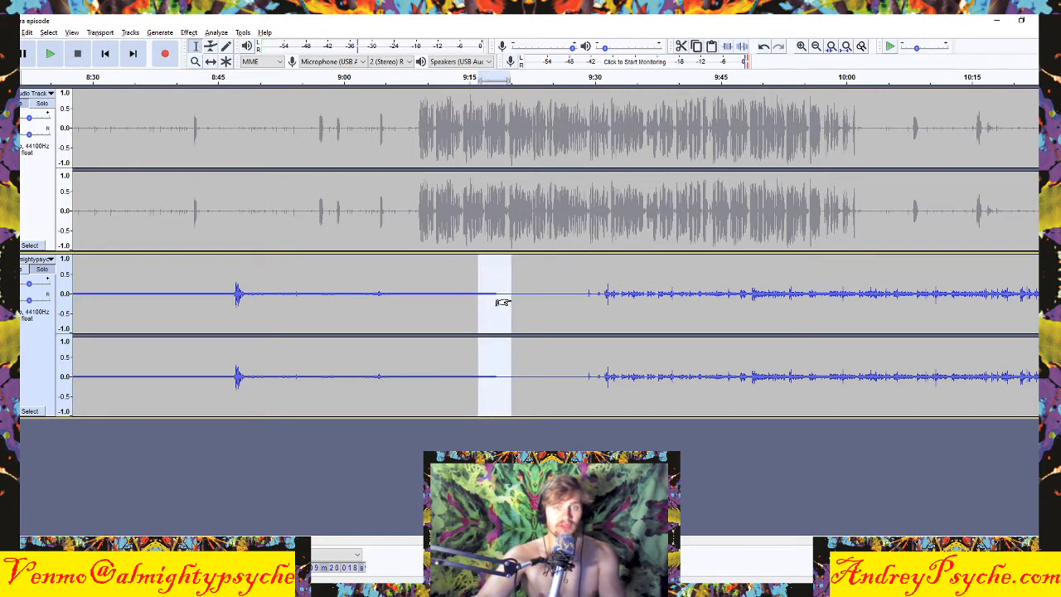
{"action": "left_click", "coordinate": [522, 296]}
{"action": "left_click", "coordinate": [589, 297]}
{"action": "key", "text": "space"}
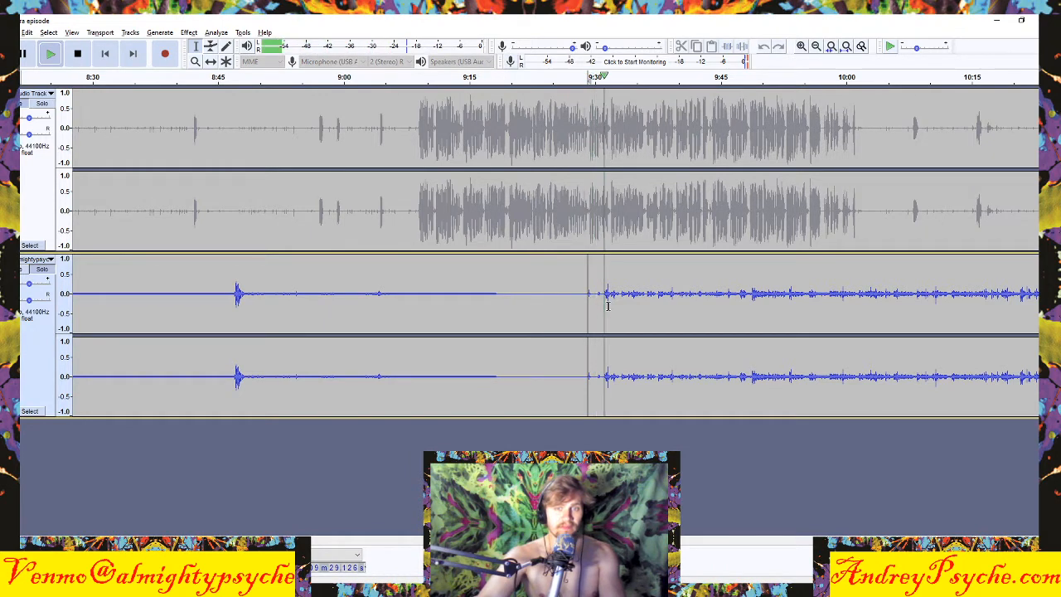
{"action": "key", "text": "space"}
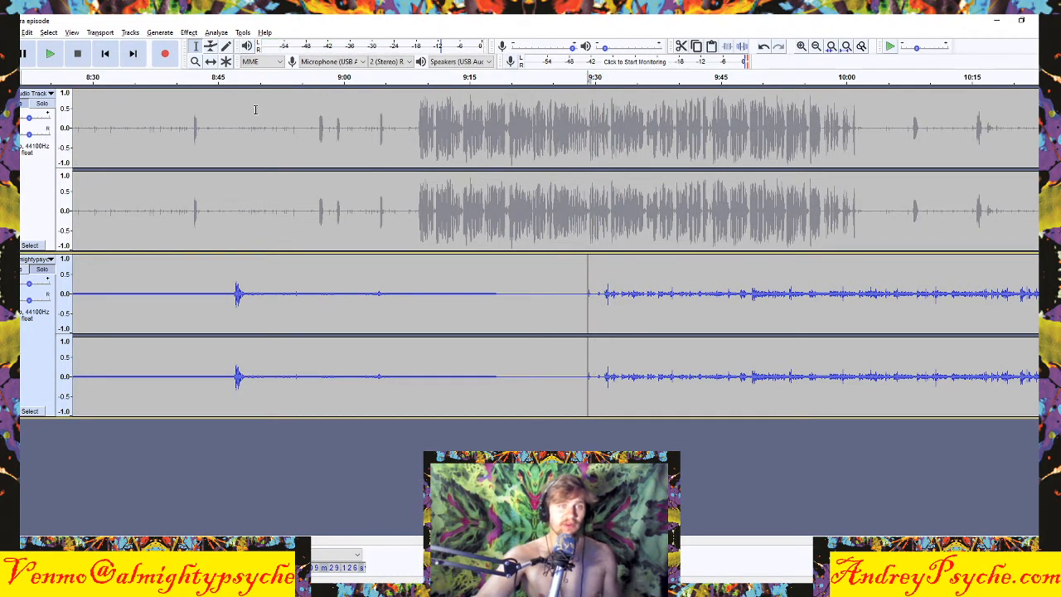
Apply Noise Reduction with its existing settings to the whole speech passage from about 9:28 to 10:56 in the imported track
{"action": "left_click", "coordinate": [195, 63]}
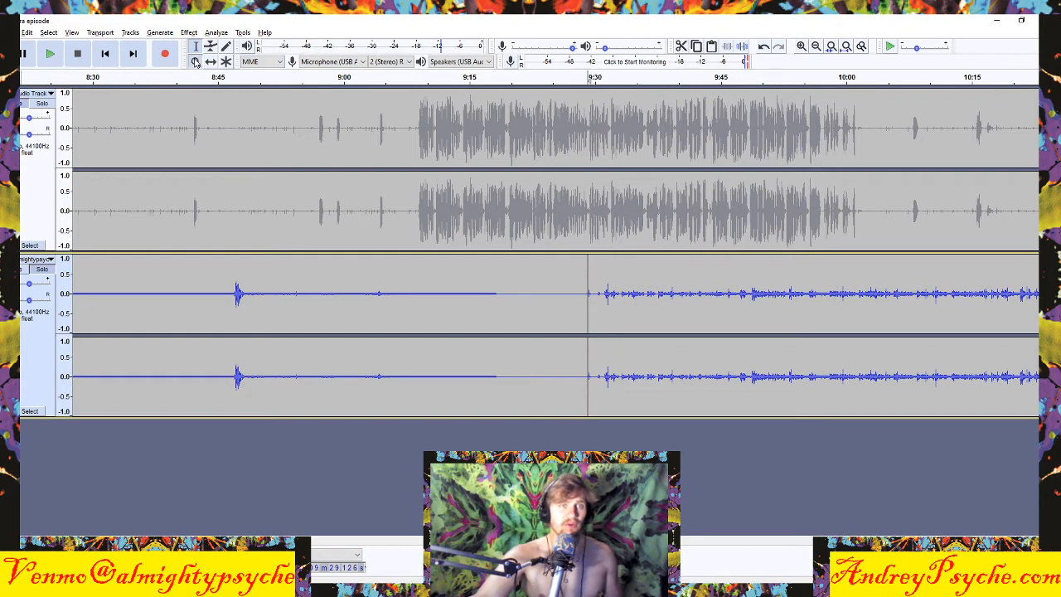
{"action": "right_click", "coordinate": [500, 287]}
{"action": "right_click", "coordinate": [500, 287]}
{"action": "left_click", "coordinate": [196, 46]}
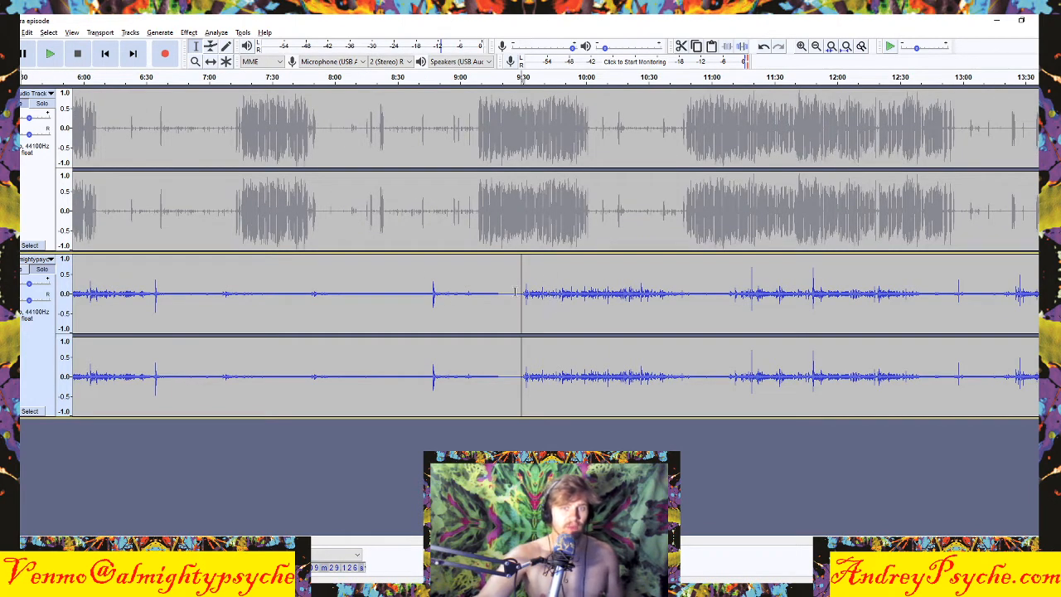
{"action": "left_click_drag", "start_coordinate": [517, 289], "coordinate": [704, 292]}
{"action": "key", "text": "ctrl+r"}
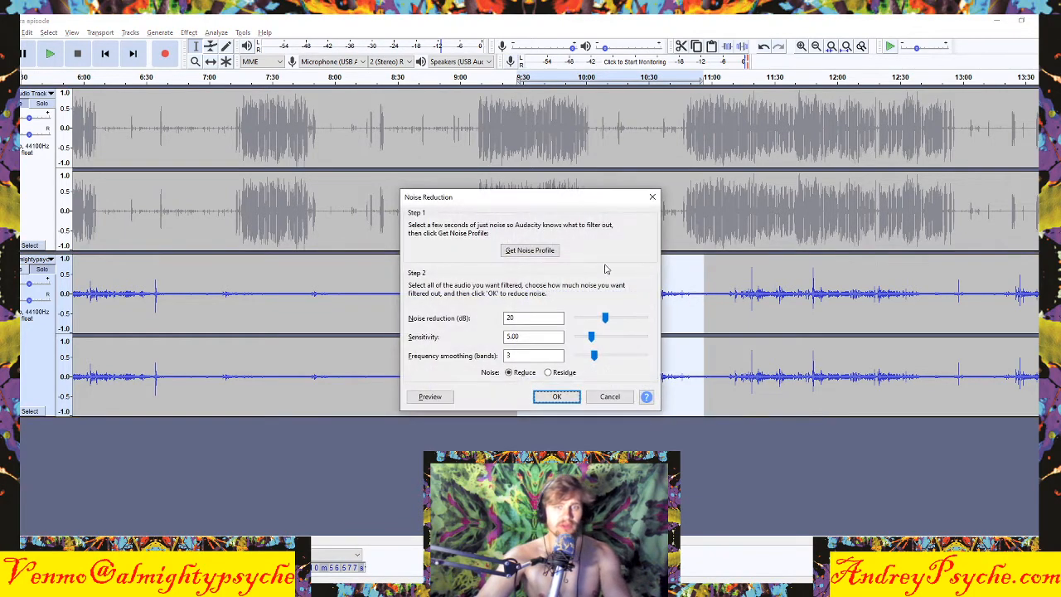
{"action": "left_click", "coordinate": [569, 399]}
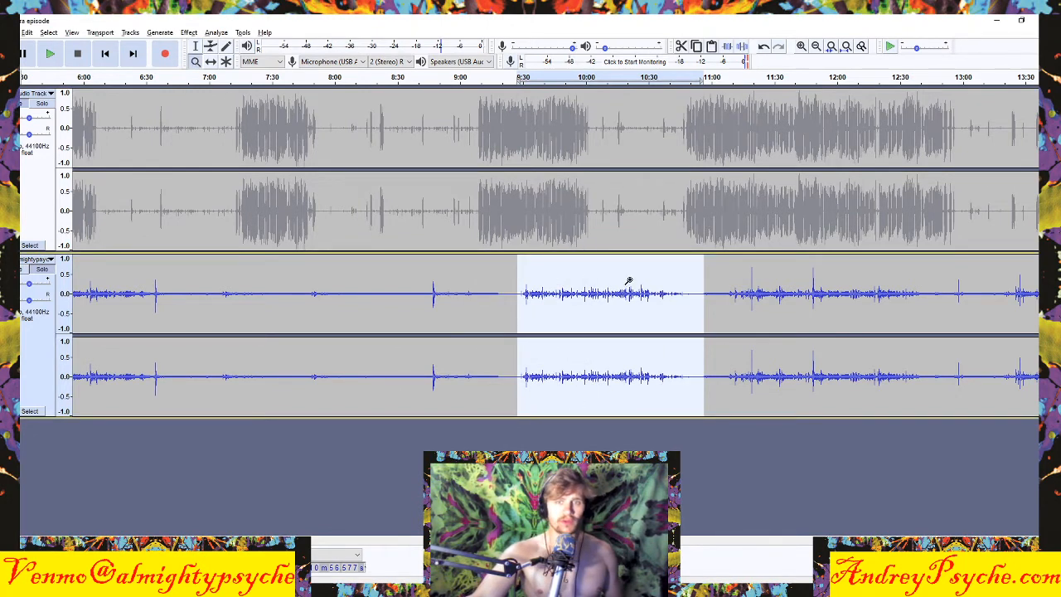
Amplify the cleaned speech passage from about 9:28 to 10:51 in the imported track by 10.0 dB
{"action": "scroll", "coordinate": [604, 297], "scroll_direction": "up", "scroll_amount": 1}
{"action": "scroll", "coordinate": [652, 297], "scroll_direction": "up", "scroll_amount": 1}
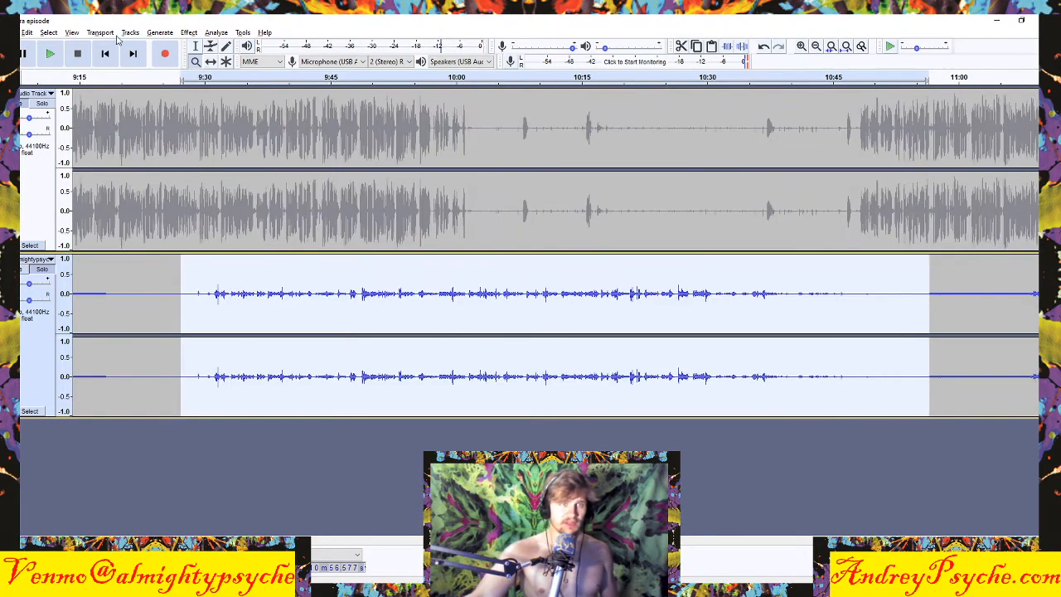
{"action": "left_click", "coordinate": [279, 292]}
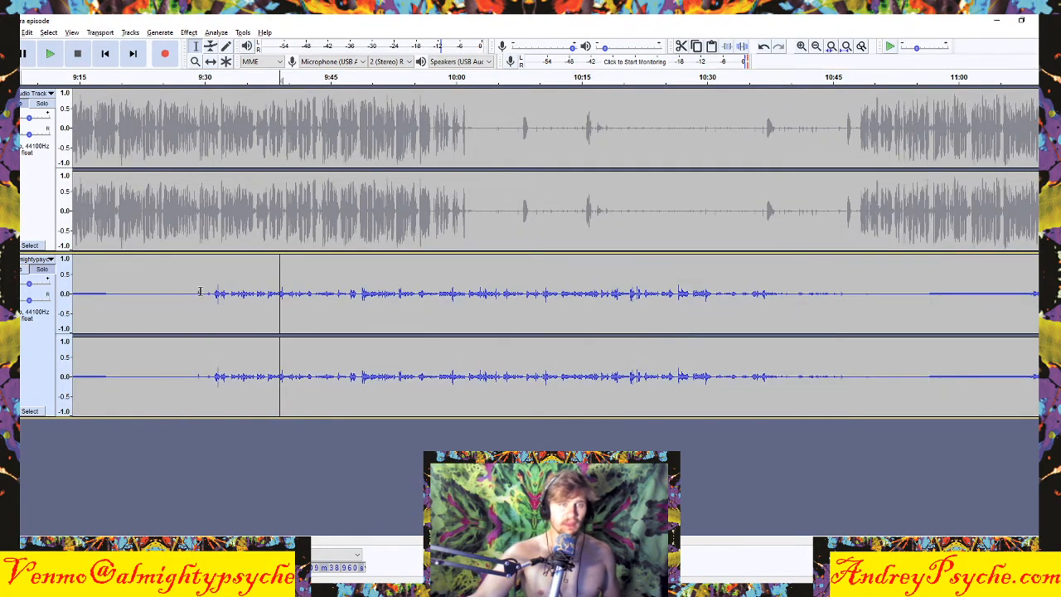
{"action": "left_click_drag", "start_coordinate": [188, 293], "coordinate": [884, 361]}
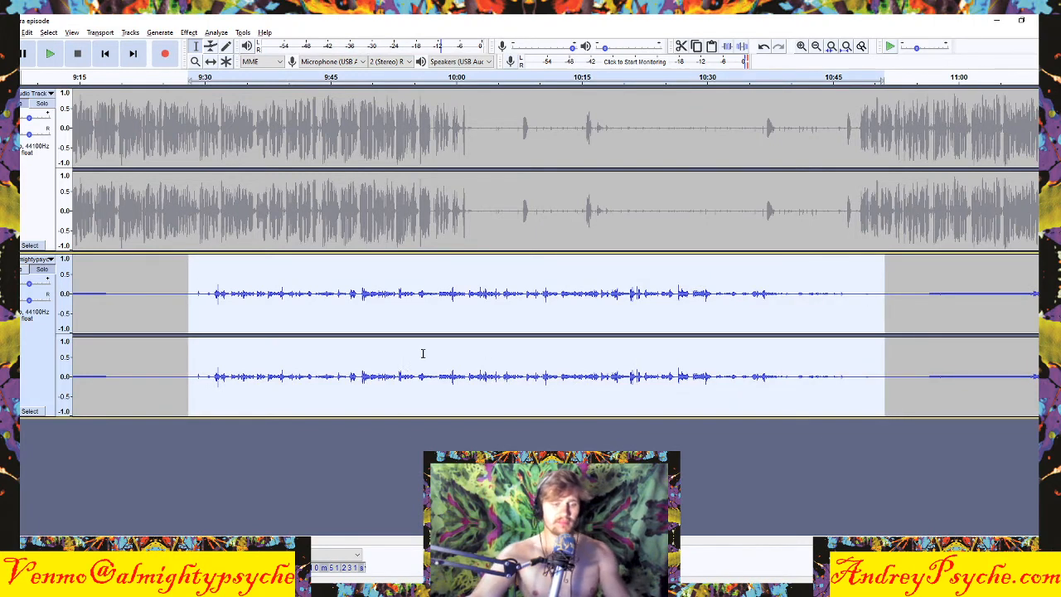
{"action": "key", "text": "ctrl+r"}
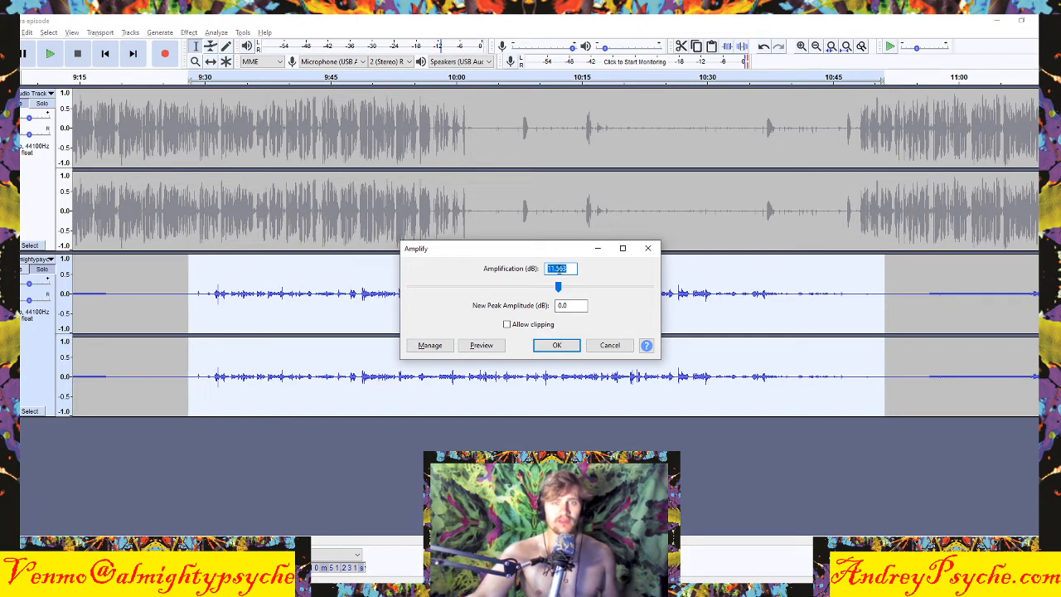
{"action": "left_click", "coordinate": [564, 269]}
{"action": "left_click_drag", "start_coordinate": [571, 269], "coordinate": [551, 270]}
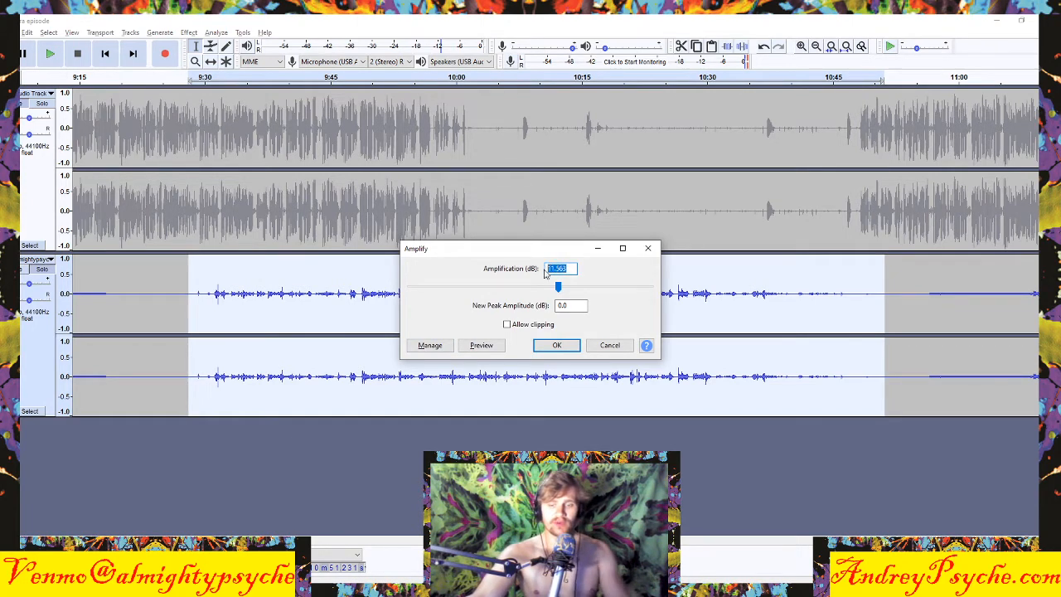
{"action": "type", "text": "0.0"}
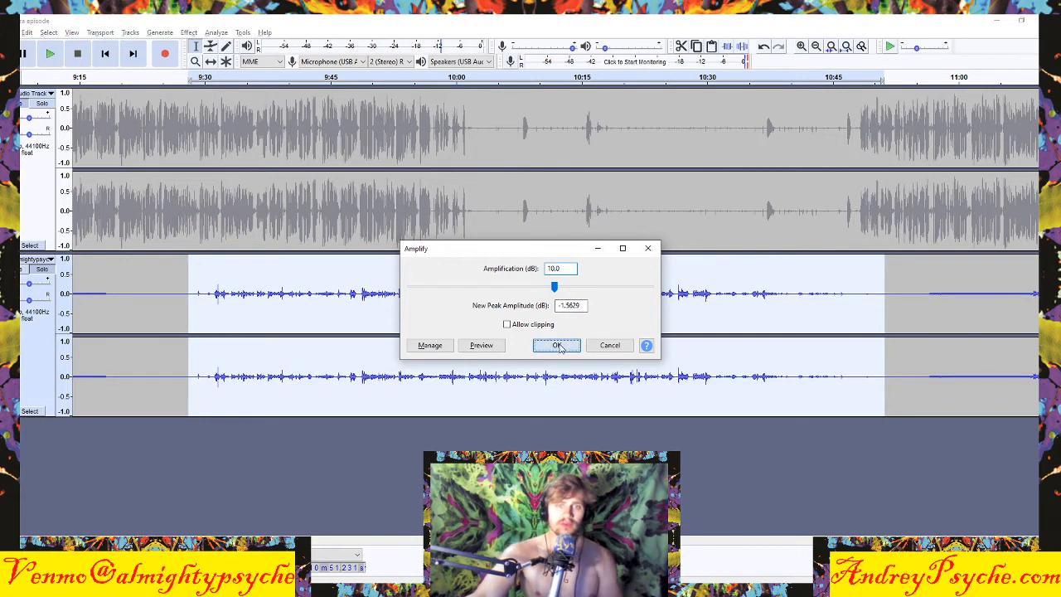
{"action": "left_click", "coordinate": [558, 347]}
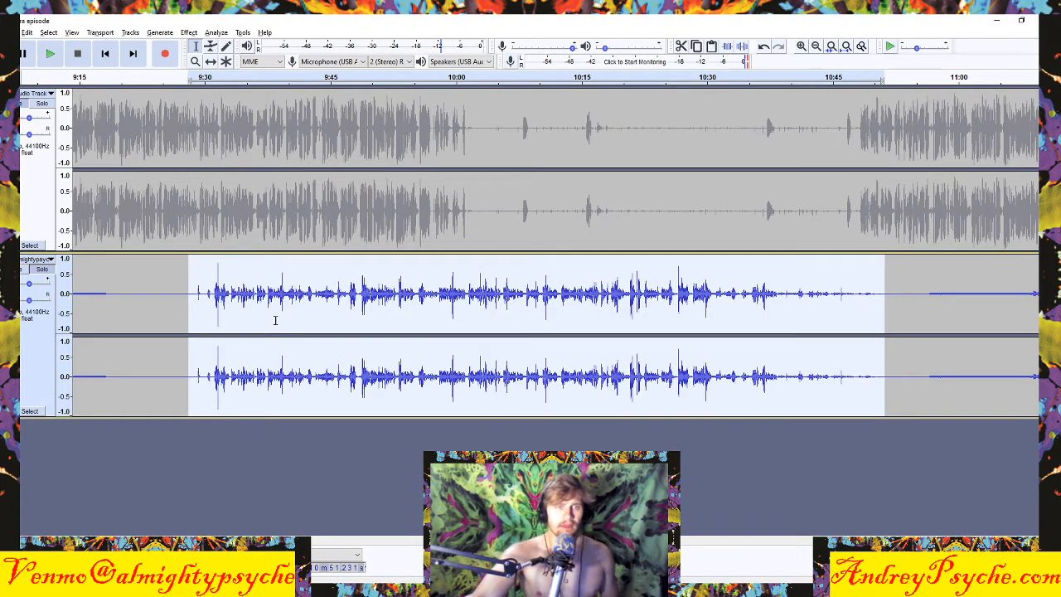
Mark the loud peaks in the amplified passage near 9:31, 10:00, 10:11 and 10:27
{"action": "left_click", "coordinate": [275, 320]}
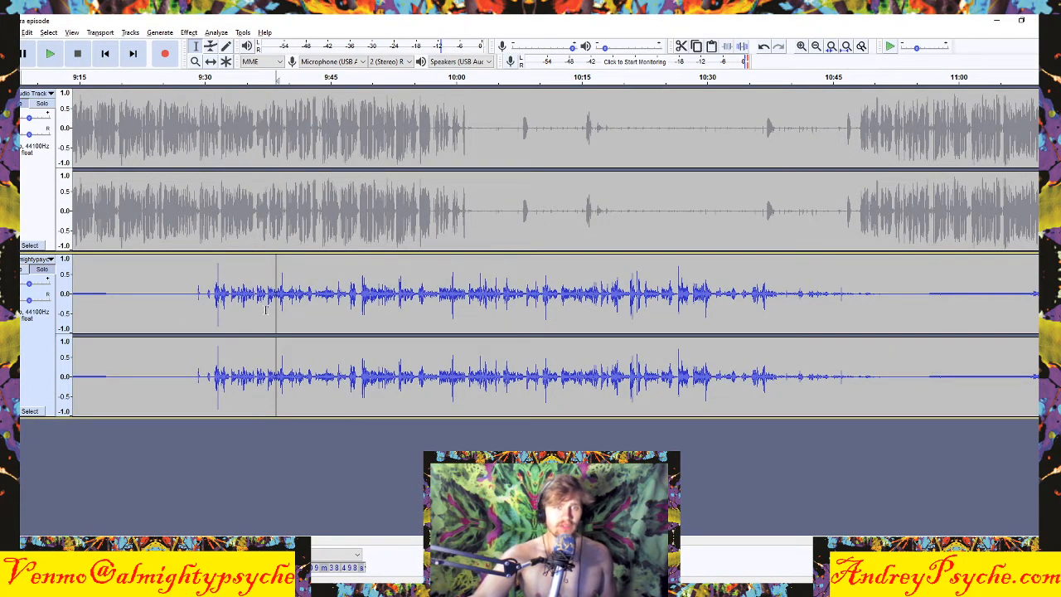
{"action": "left_click", "coordinate": [270, 307]}
{"action": "left_click", "coordinate": [217, 269]}
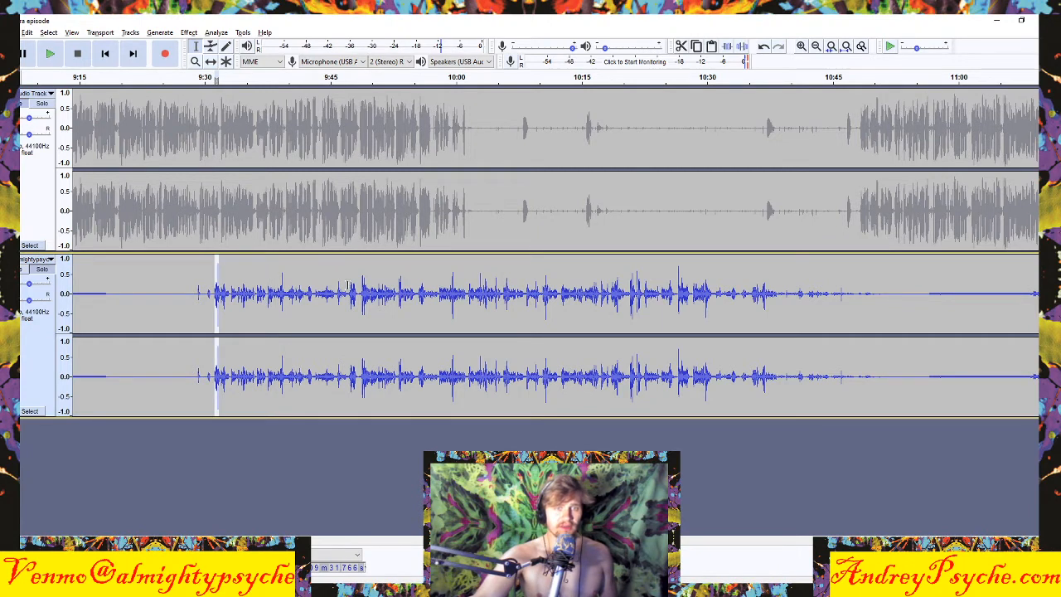
{"action": "left_click", "coordinate": [452, 275]}
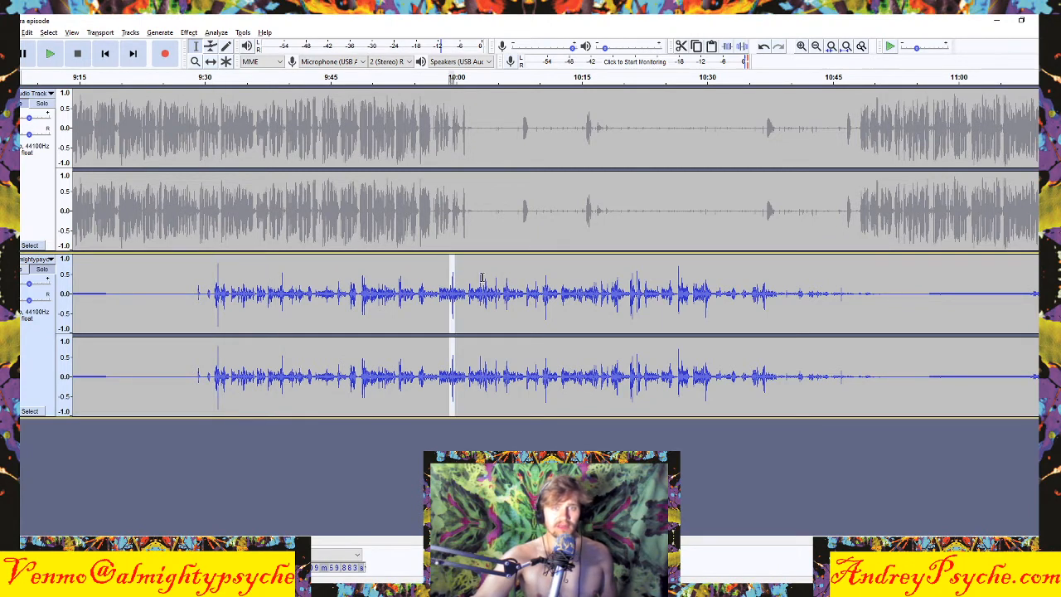
{"action": "left_click", "coordinate": [481, 277]}
{"action": "left_click", "coordinate": [546, 273]}
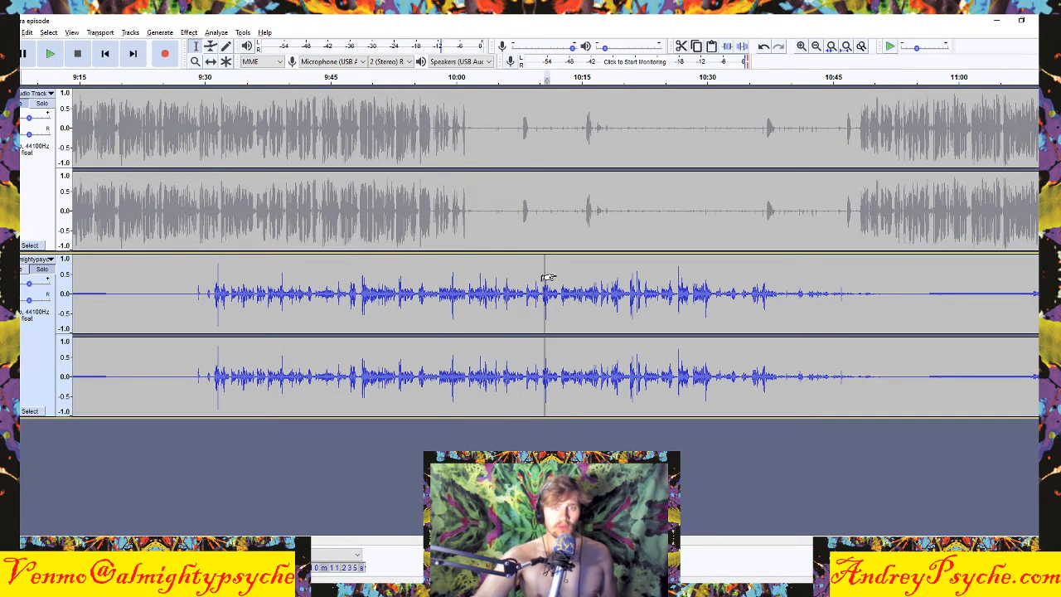
{"action": "left_click", "coordinate": [678, 271]}
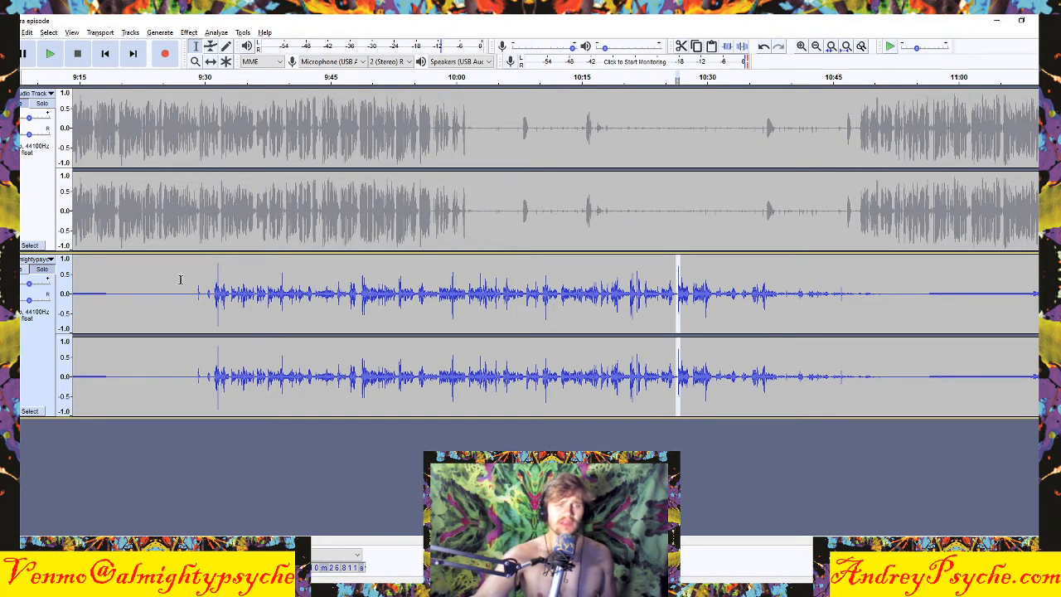
Try soft-limiting the amplified speech passage from about 9:29 to 10:51 in the imported track to -10 dB
{"action": "left_click", "coordinate": [248, 279]}
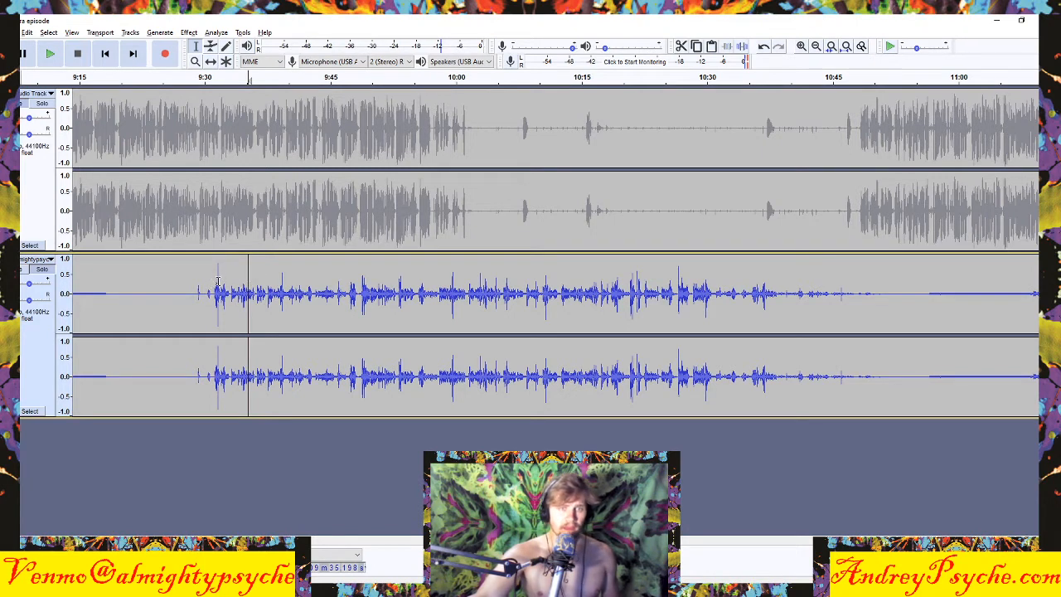
{"action": "left_click", "coordinate": [218, 281]}
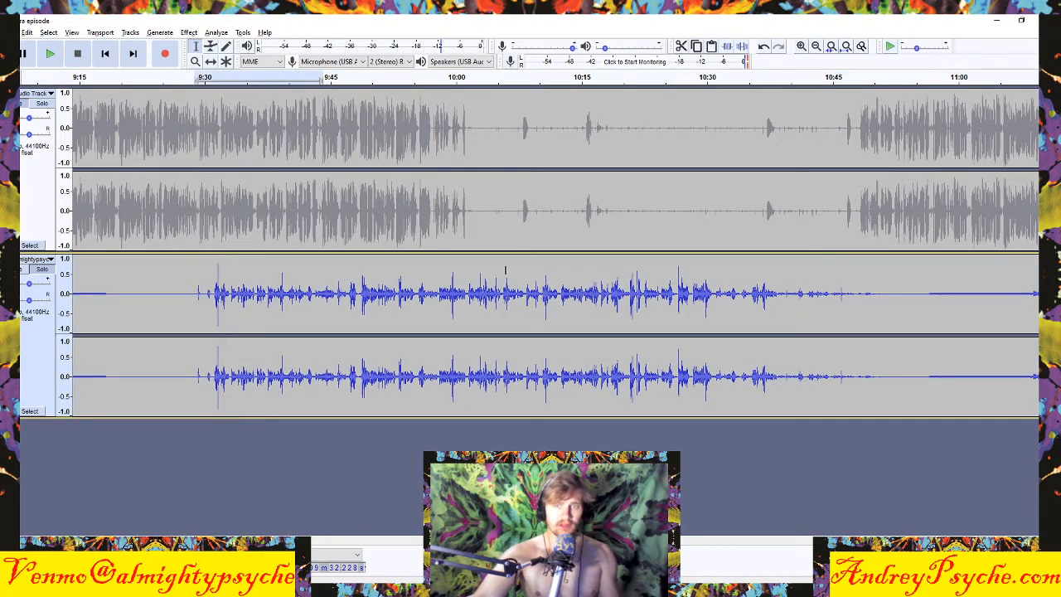
{"action": "left_click_drag", "start_coordinate": [505, 270], "coordinate": [874, 295]}
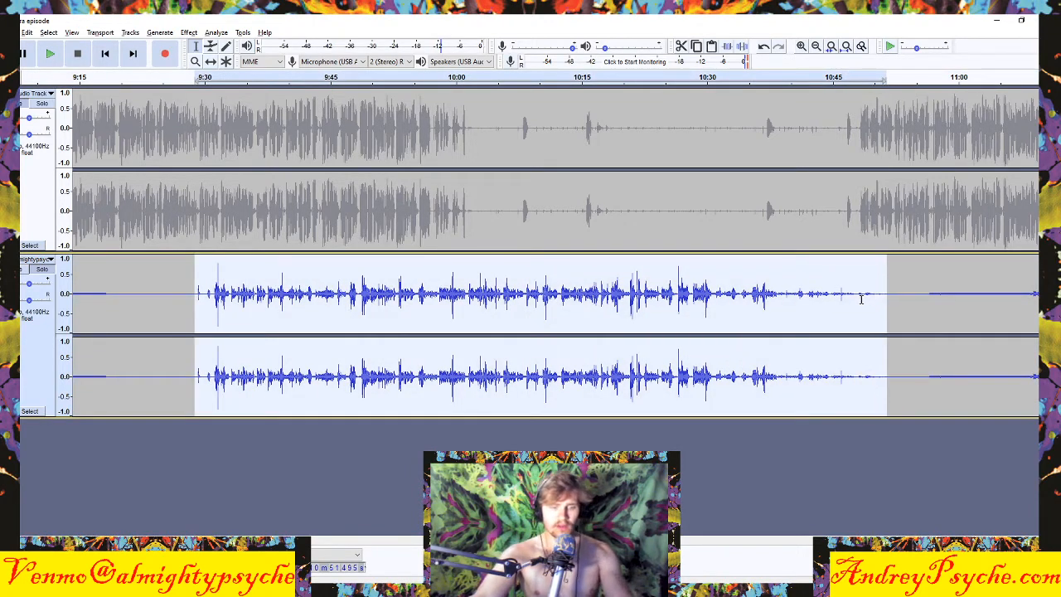
{"action": "key", "text": "ctrl+r"}
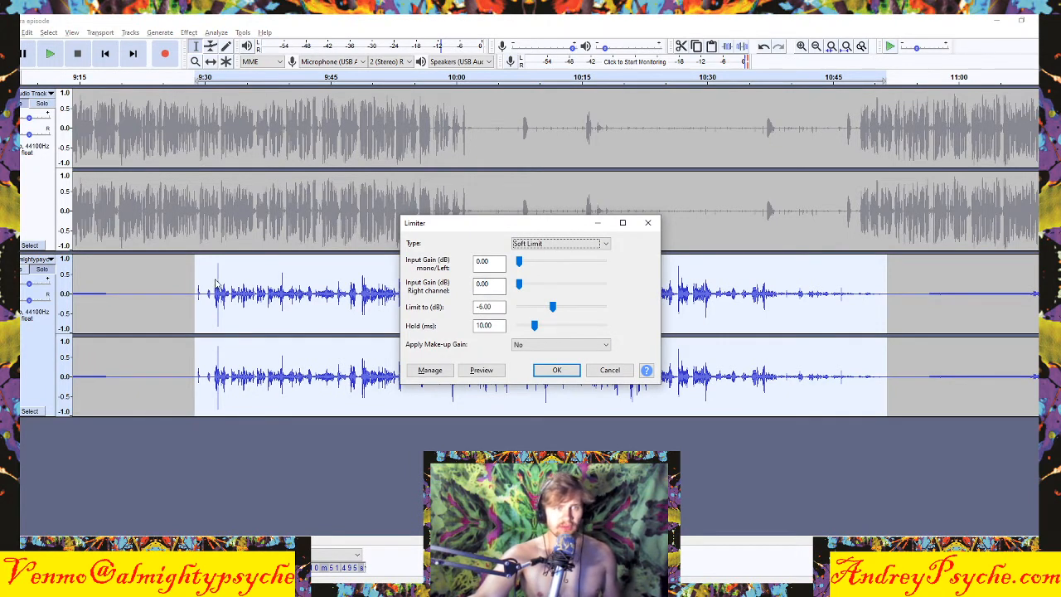
{"action": "left_click", "coordinate": [483, 307]}
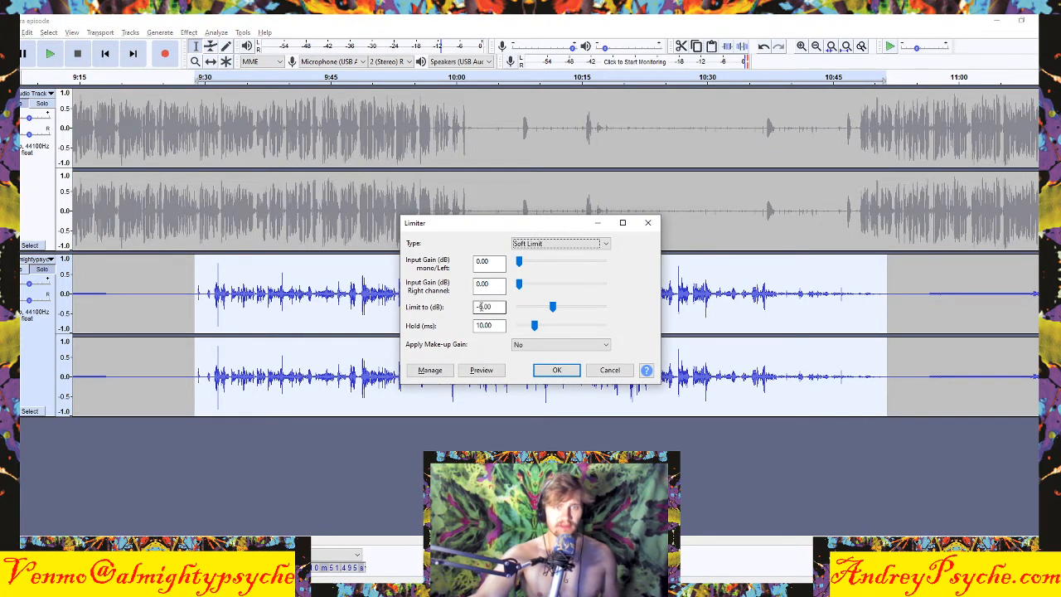
{"action": "left_click_drag", "start_coordinate": [481, 306], "coordinate": [520, 316]}
{"action": "type", "text": "-100"}
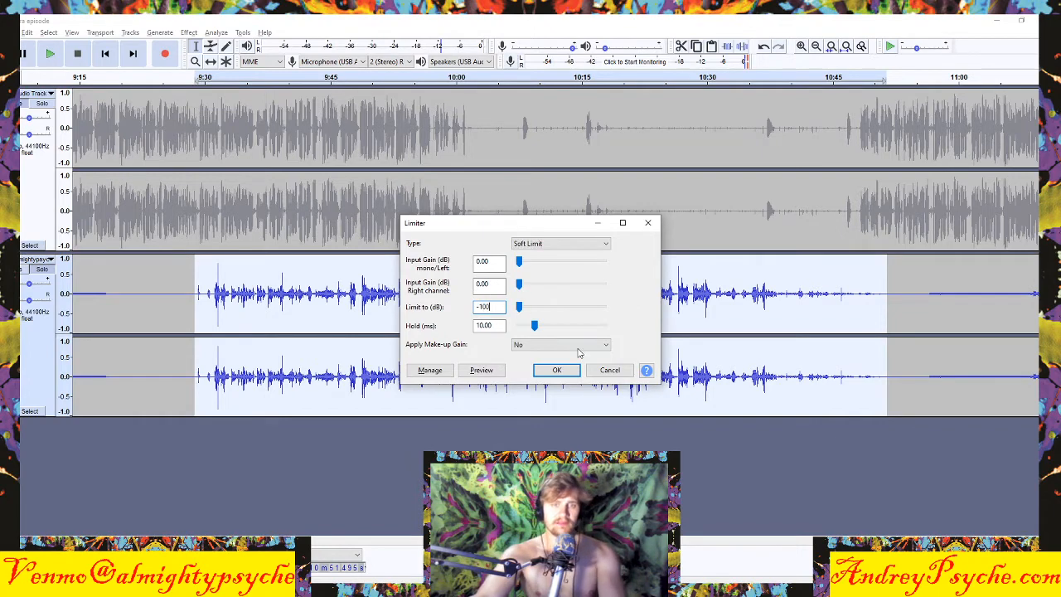
{"action": "left_click", "coordinate": [557, 371]}
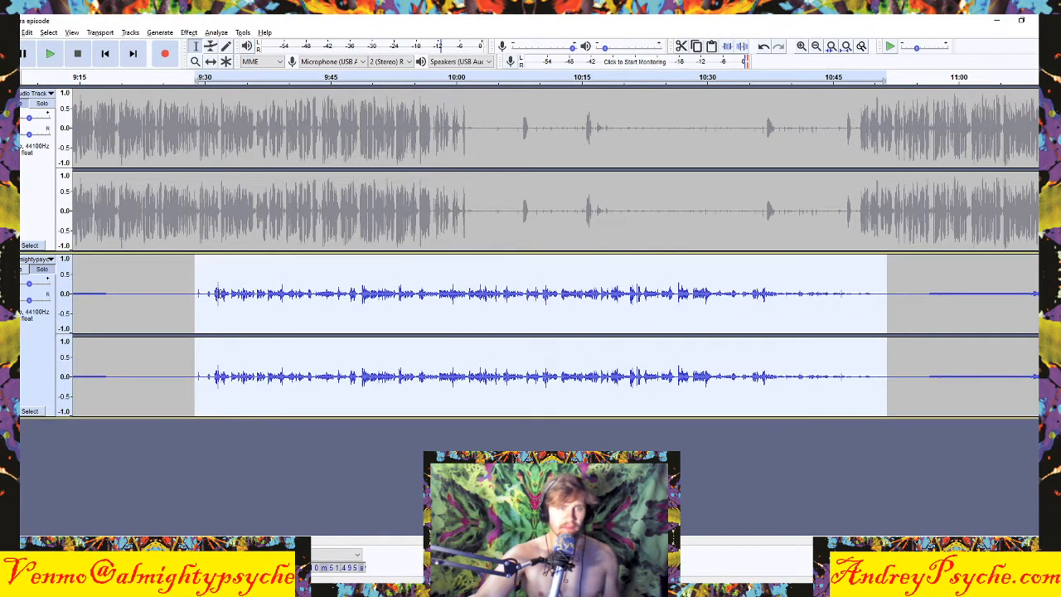
{"action": "key", "text": "ctrl+z"}
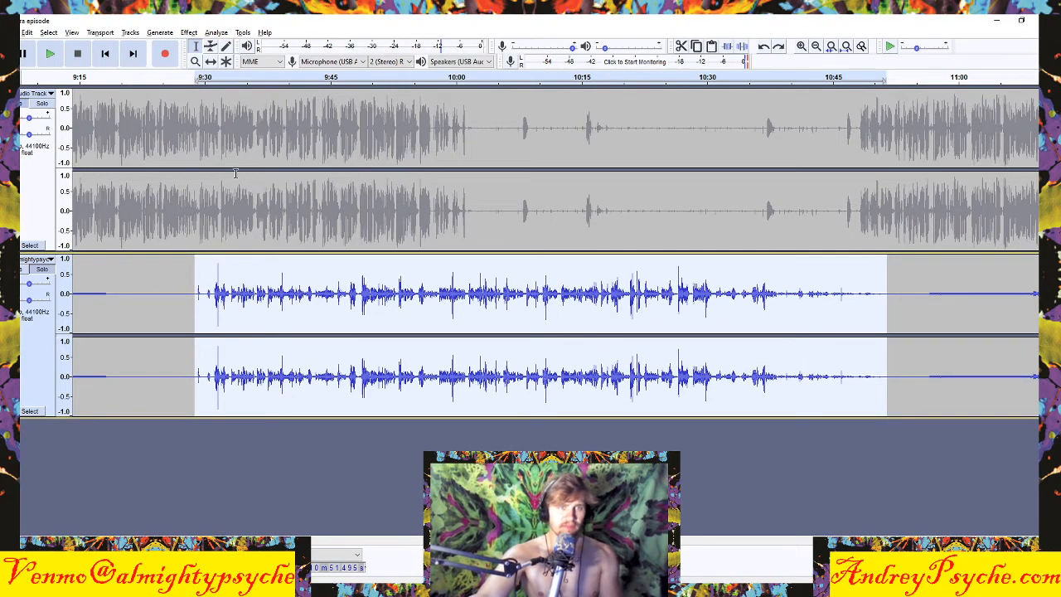
Apply the Limiter as a Soft Limit of -9 dB to the speech passage from about 9:29 to 10:51
{"action": "key", "text": "ctrl+r"}
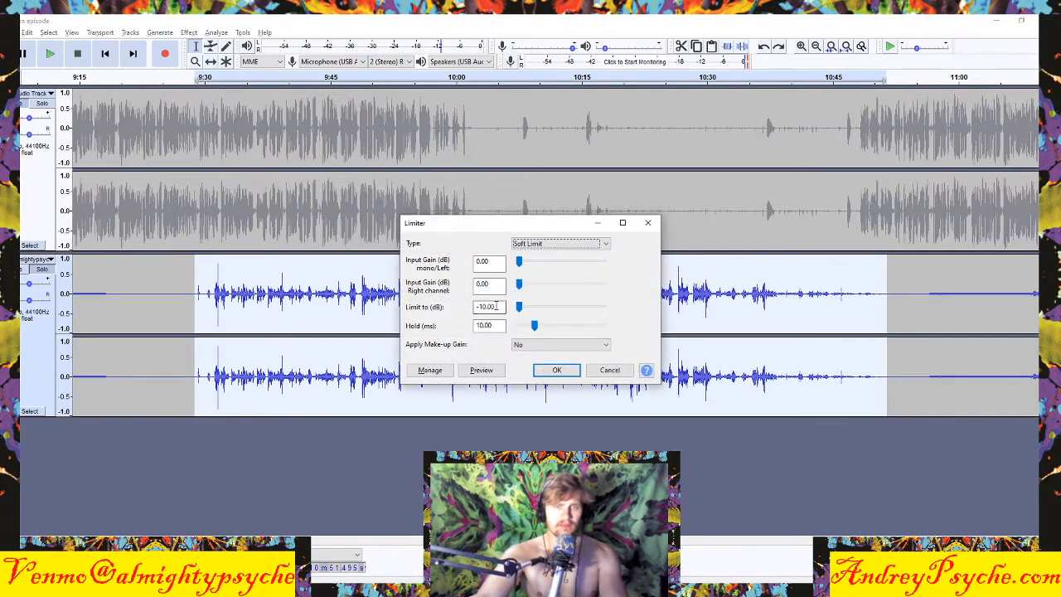
{"action": "left_click_drag", "start_coordinate": [497, 308], "coordinate": [483, 309]}
{"action": "type", "text": "4"}
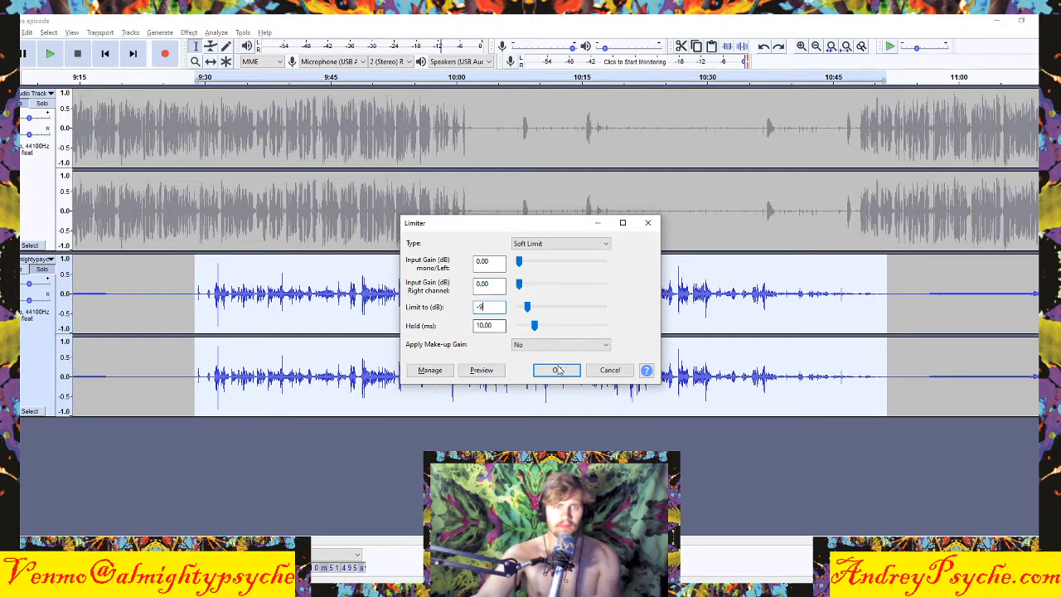
{"action": "left_click", "coordinate": [557, 371]}
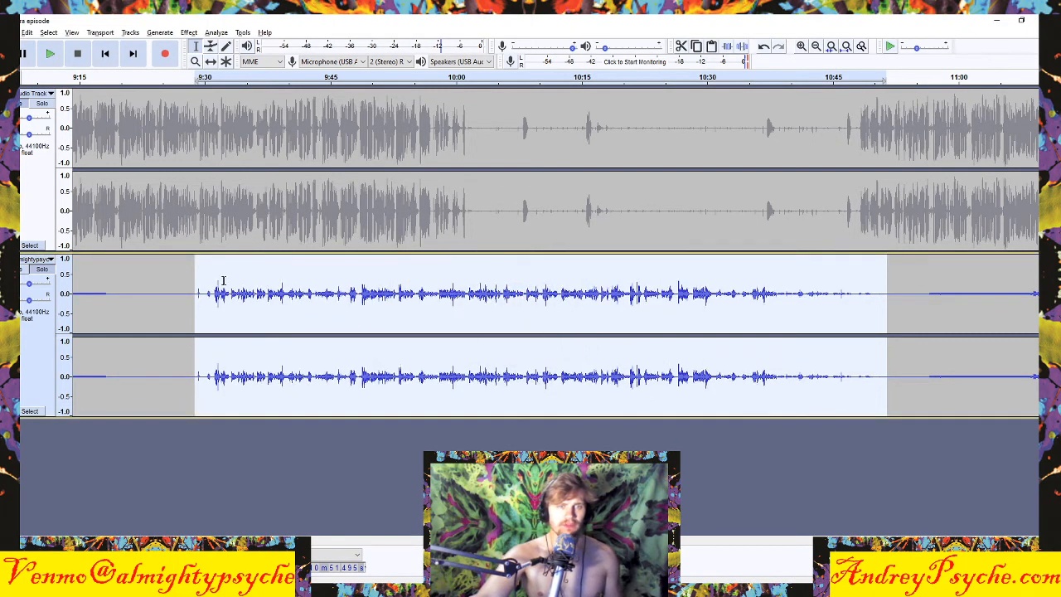
Amplify the soft-limited speech passage from about 9:28 to 10:50 in the imported track by 8 dB
{"action": "left_click", "coordinate": [267, 313]}
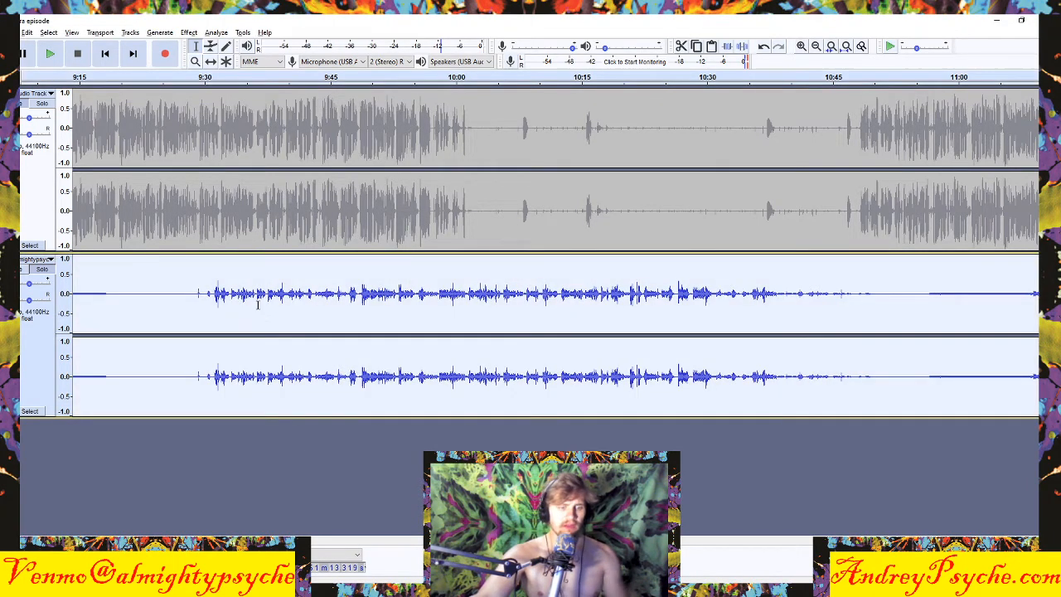
{"action": "left_click_drag", "start_coordinate": [194, 289], "coordinate": [876, 300]}
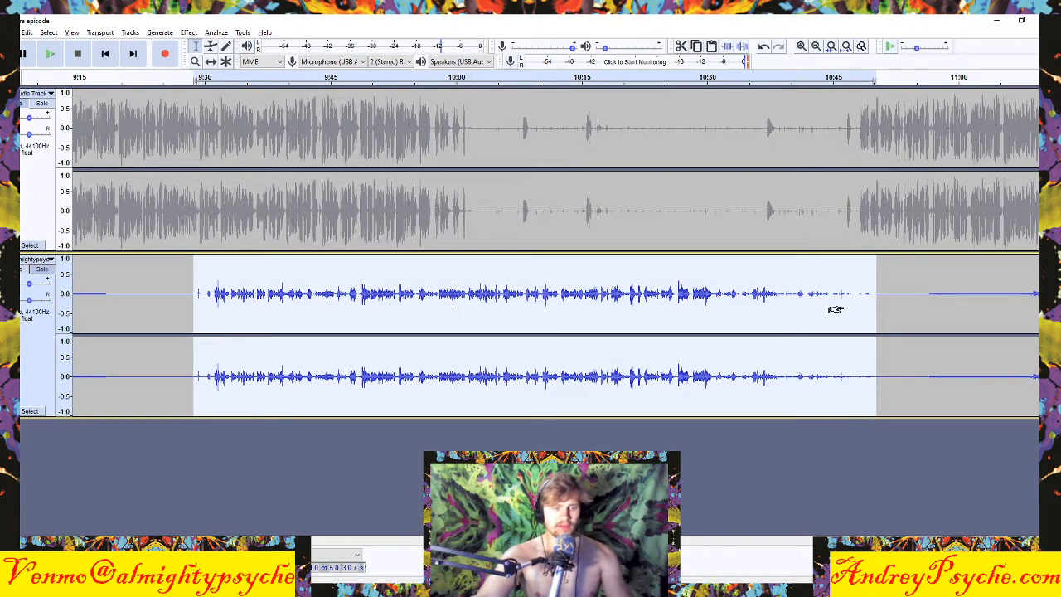
{"action": "key", "text": "ctrl+r"}
{"action": "left_click", "coordinate": [559, 267]}
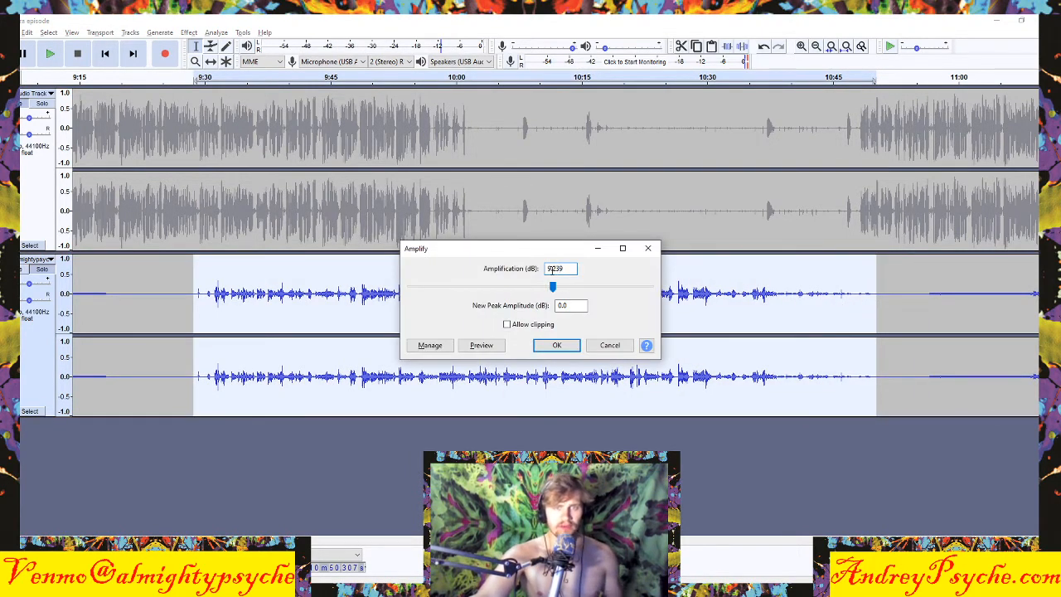
{"action": "left_click_drag", "start_coordinate": [566, 268], "coordinate": [550, 270]}
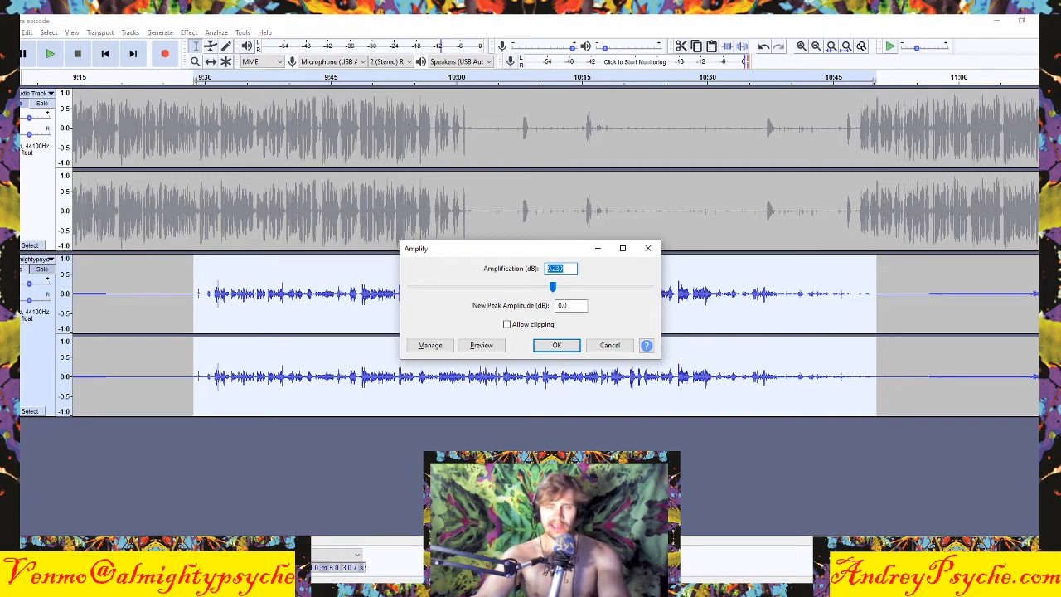
{"action": "type", "text": "8"}
{"action": "left_click", "coordinate": [556, 345]}
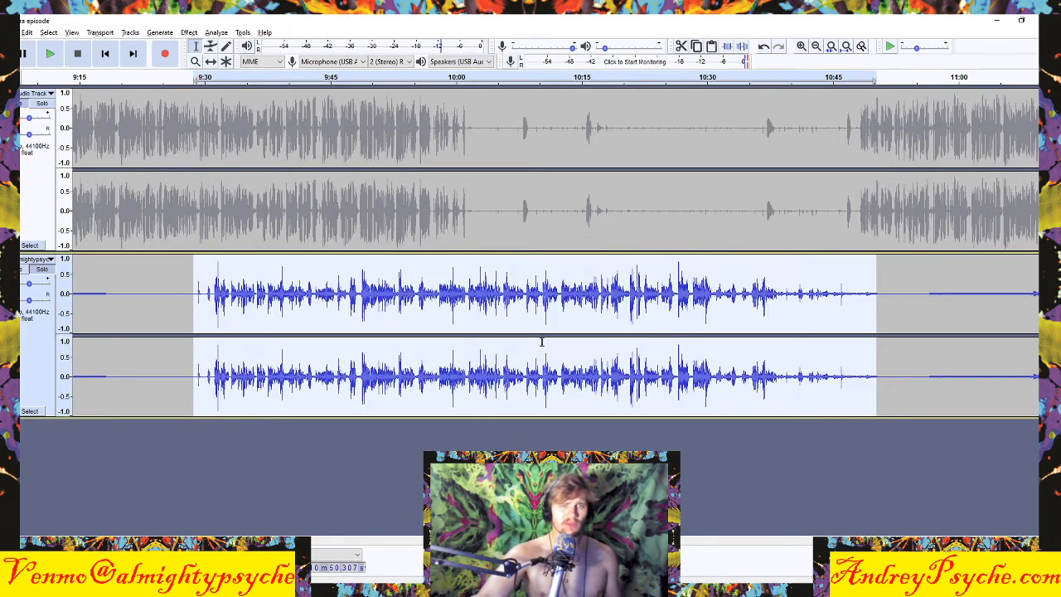
Try soft-limiting the amplified speech passage from about 9:28 to 10:50 to -6 dB
{"action": "left_click", "coordinate": [238, 308]}
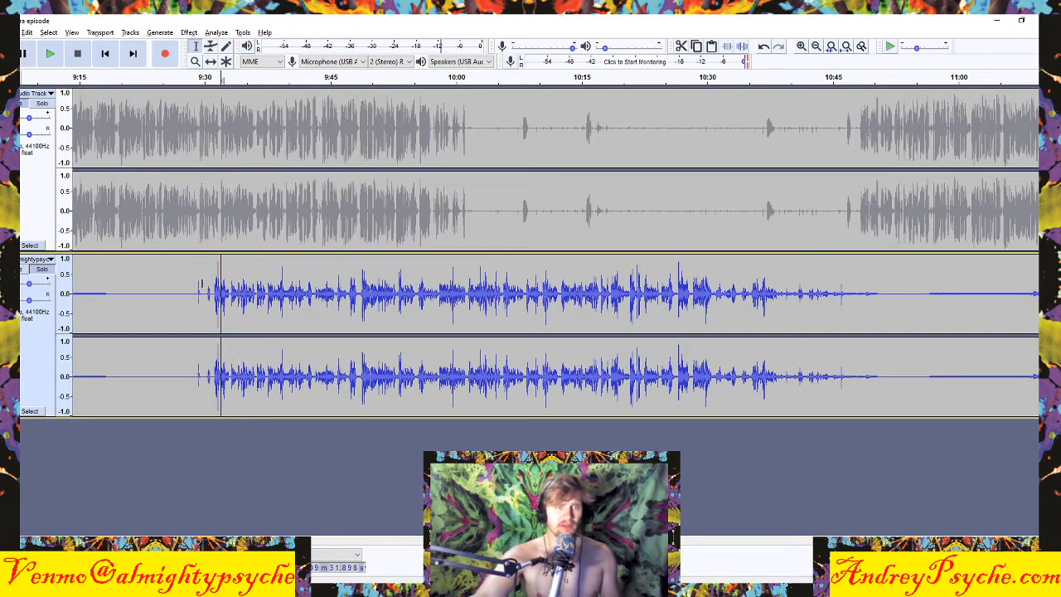
{"action": "left_click_drag", "start_coordinate": [184, 286], "coordinate": [877, 300]}
{"action": "key", "text": "ctrl+r"}
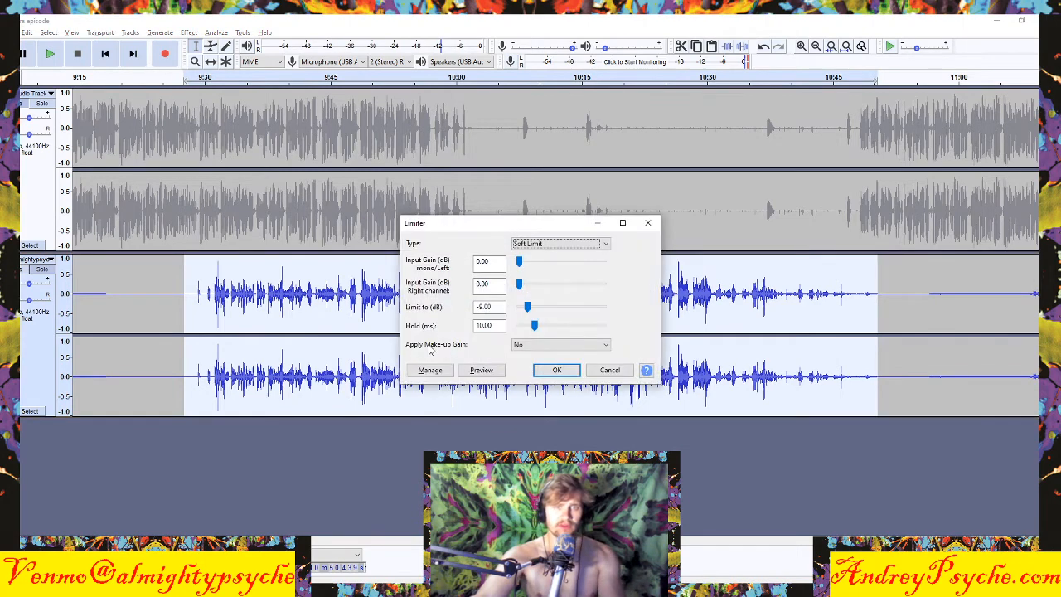
{"action": "double_click", "coordinate": [481, 308]}
{"action": "type", "text": "1"}
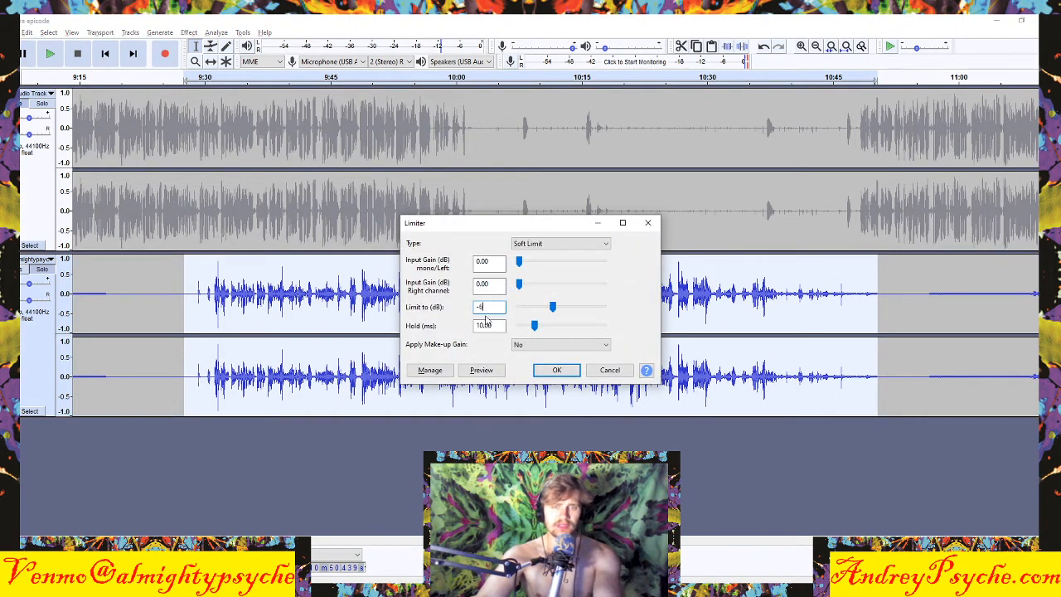
{"action": "left_click", "coordinate": [557, 370]}
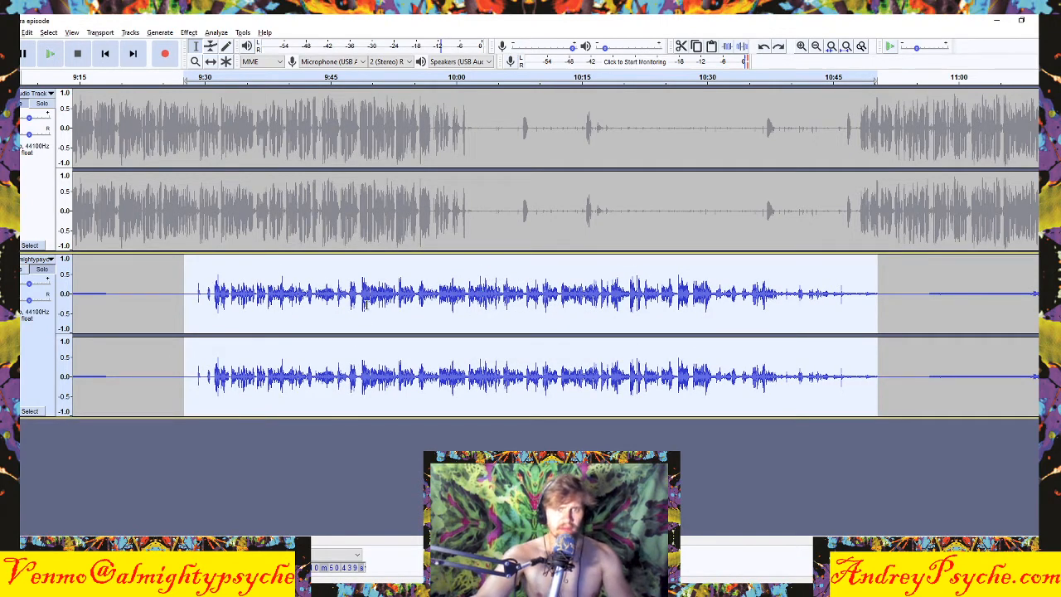
{"action": "key", "text": "ctrl+z"}
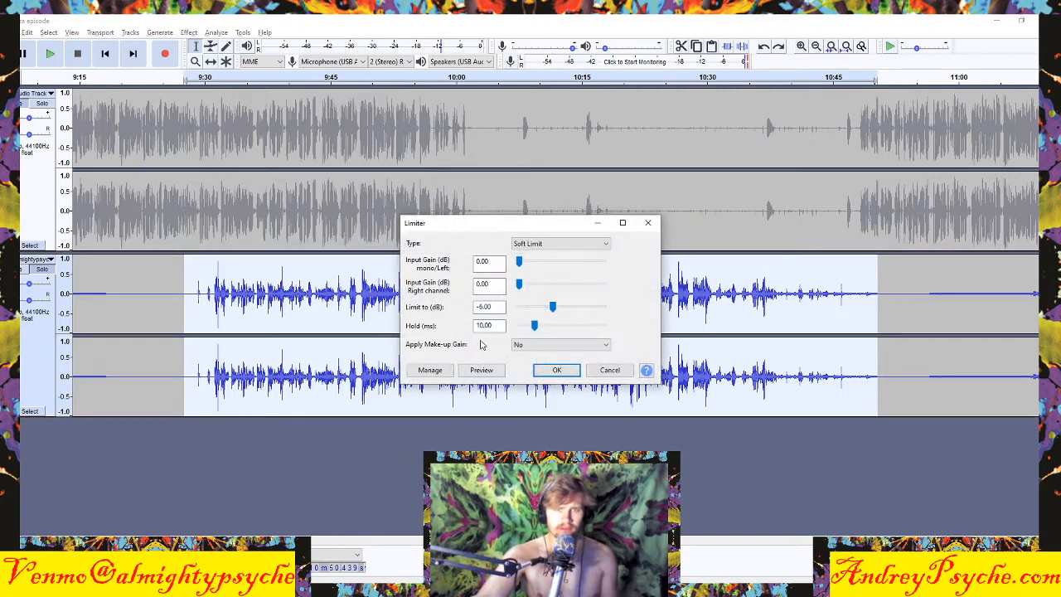
Try the Hard Limit type at -6 dB on the same speech passage
{"action": "left_click", "coordinate": [538, 244]}
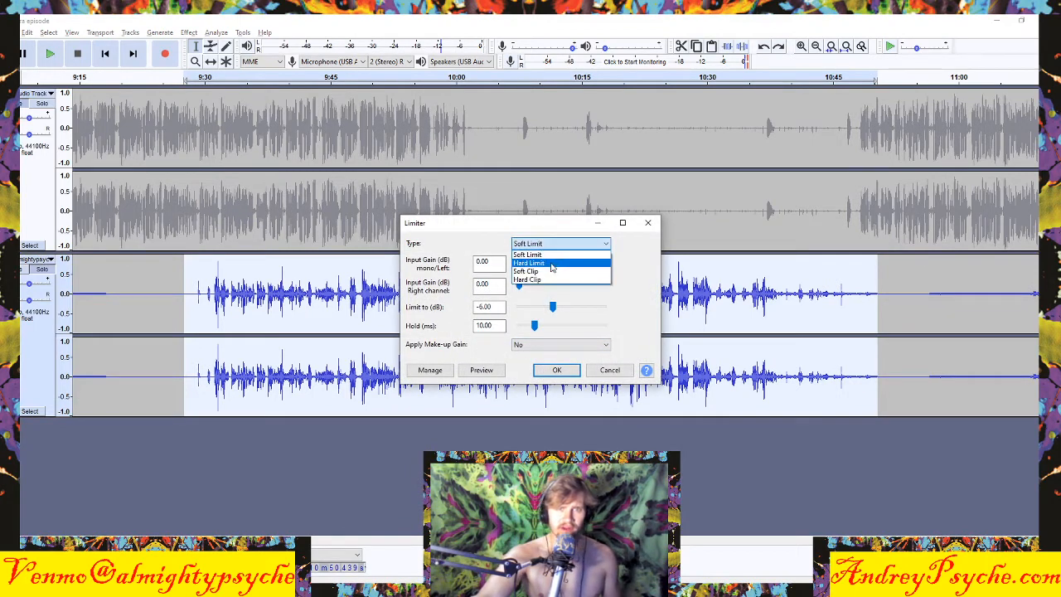
{"action": "left_click", "coordinate": [531, 259]}
{"action": "left_click", "coordinate": [558, 371]}
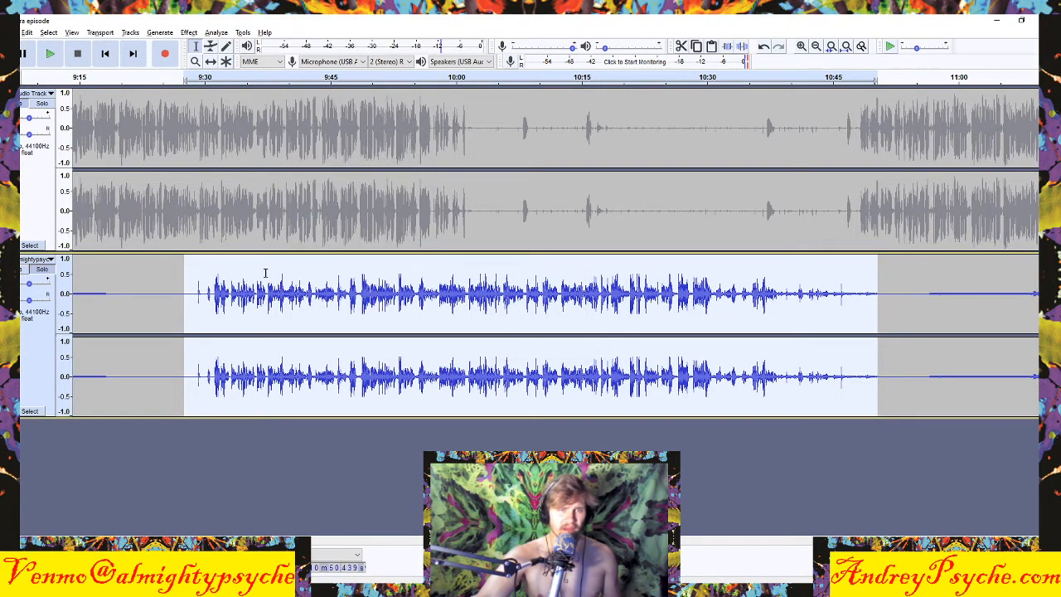
{"action": "key", "text": "ctrl+z"}
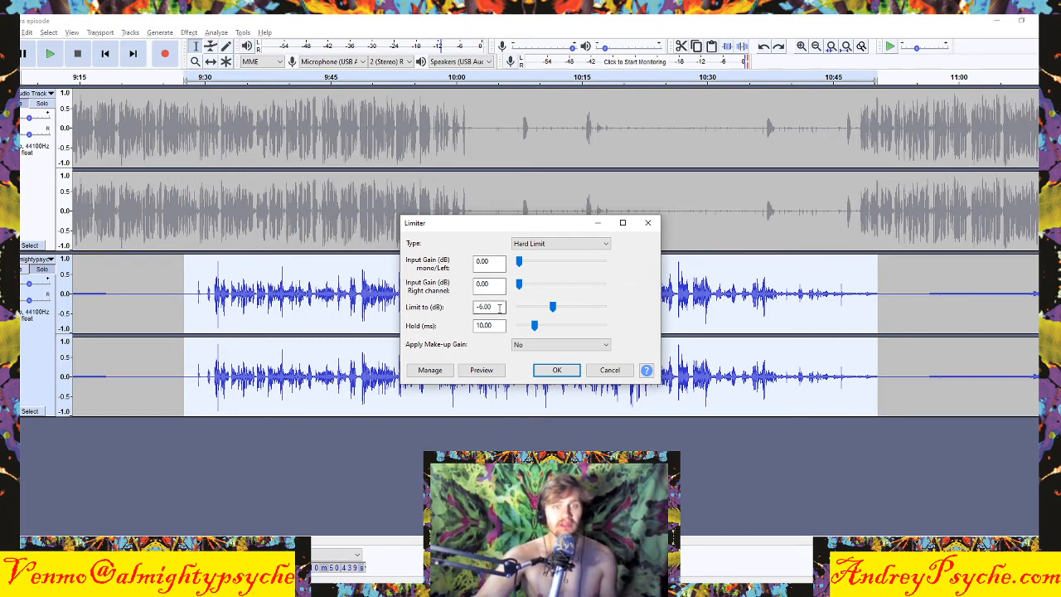
Apply the Limiter as a Hard Limit of -7 dB to the speech passage from about 9:28 to 10:50
{"action": "type", "text": "1"}
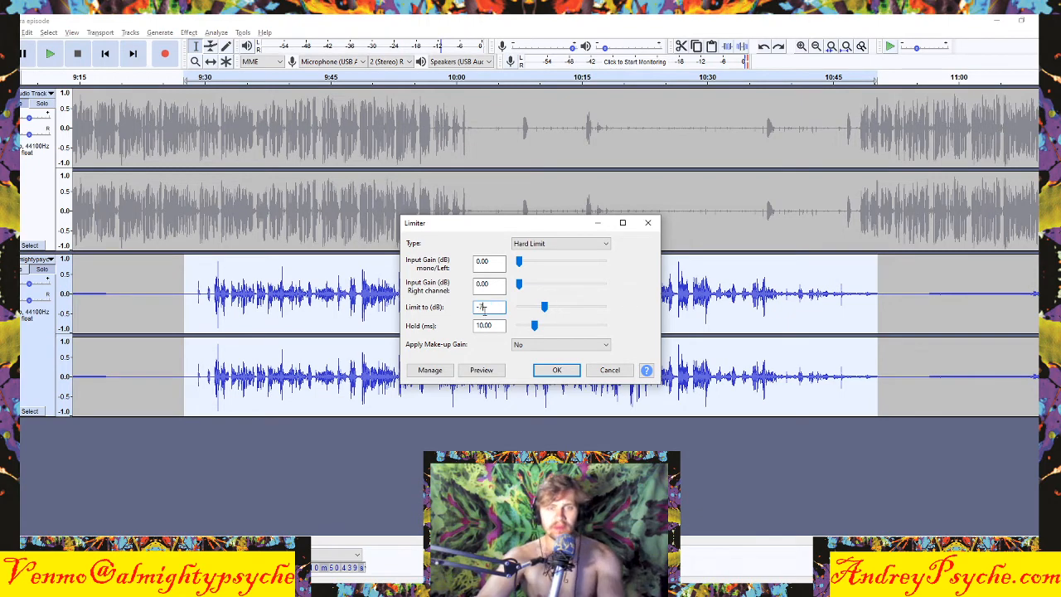
{"action": "left_click", "coordinate": [556, 370]}
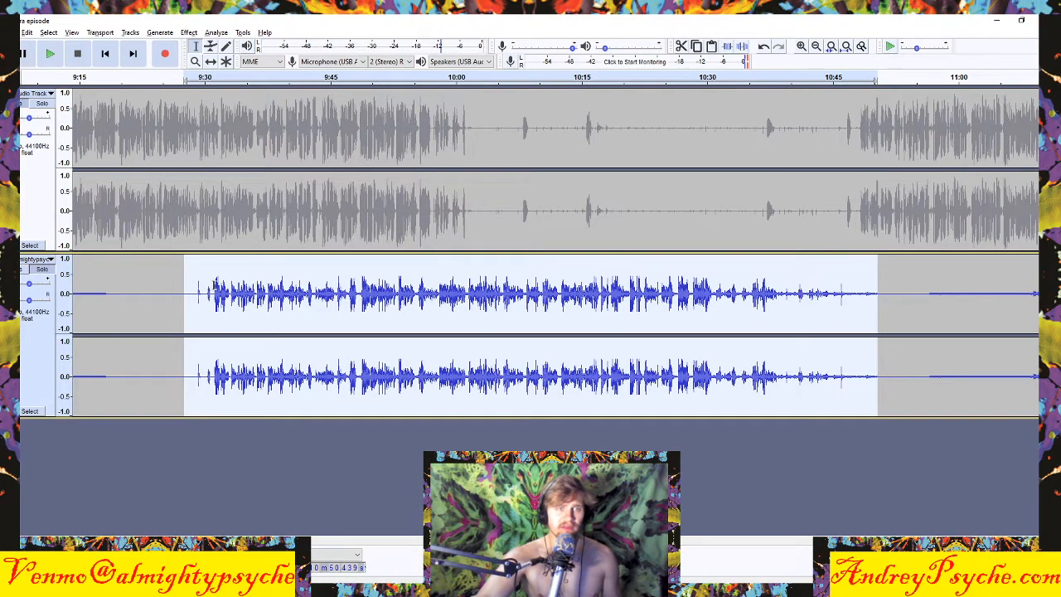
Try amplifying the hard-limited speech passage from about 9:29 to 10:51 by 6 dB
{"action": "left_click_drag", "start_coordinate": [213, 286], "coordinate": [884, 302]}
{"action": "left_click", "coordinate": [489, 302]}
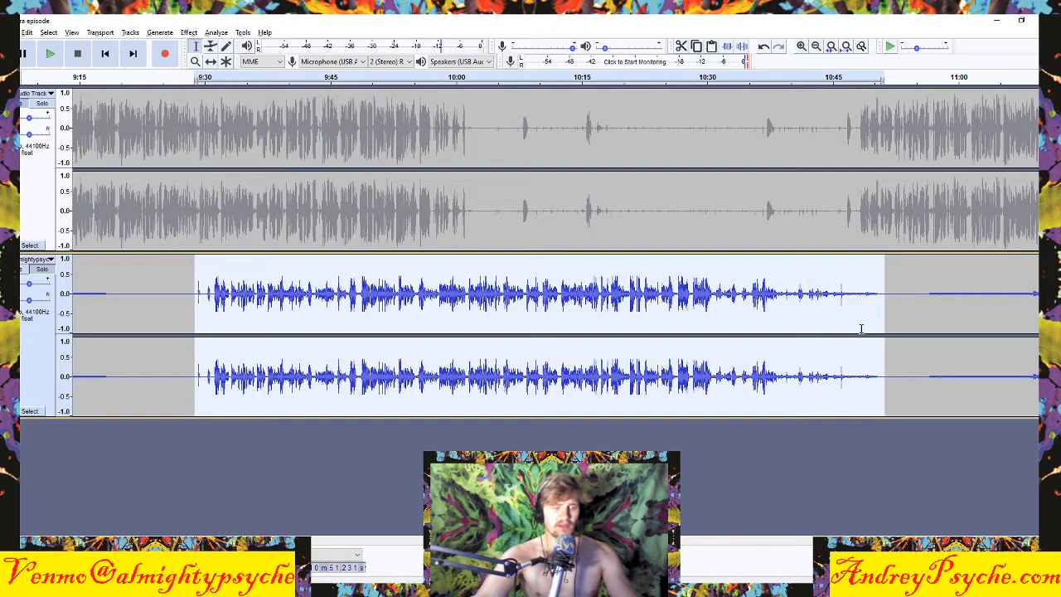
{"action": "key", "text": "ctrl+r"}
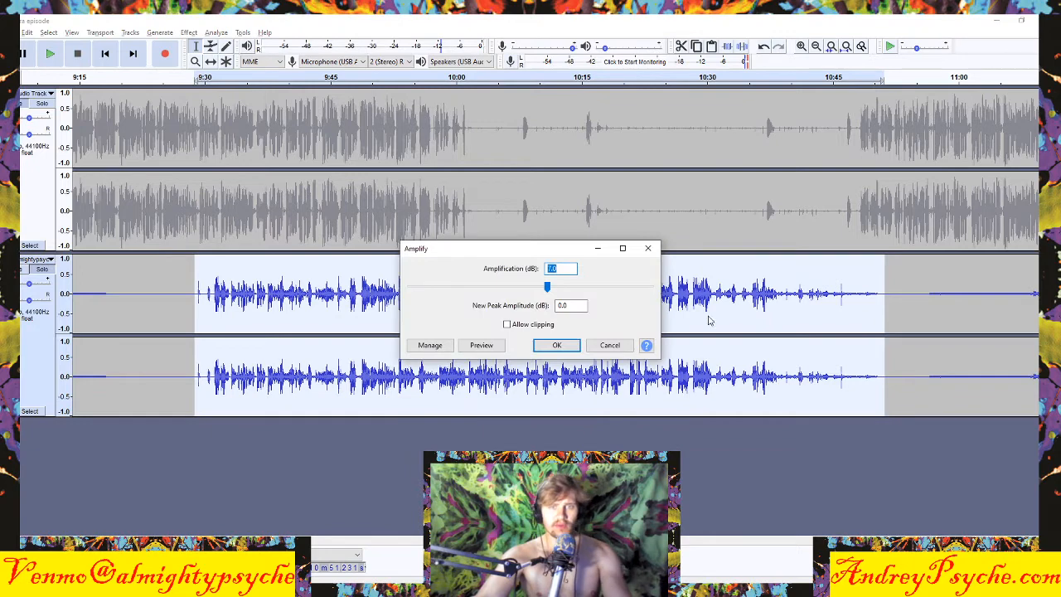
{"action": "type", "text": "6"}
{"action": "left_click", "coordinate": [556, 345]}
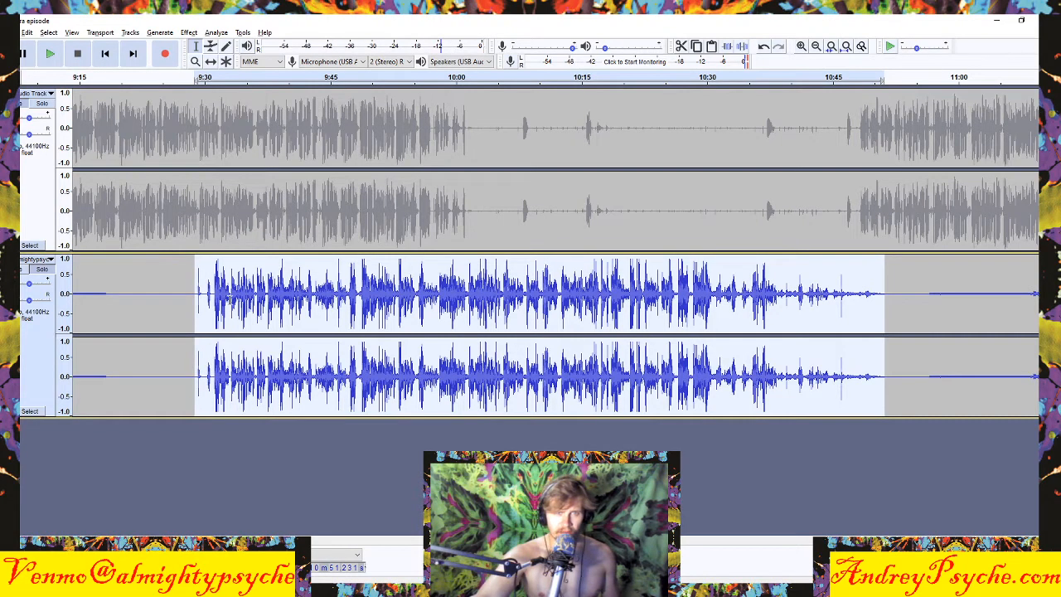
Point out the evened peaks across the amplified speech passage and undo the last amplification
{"action": "left_click", "coordinate": [209, 289]}
{"action": "left_click", "coordinate": [191, 290]}
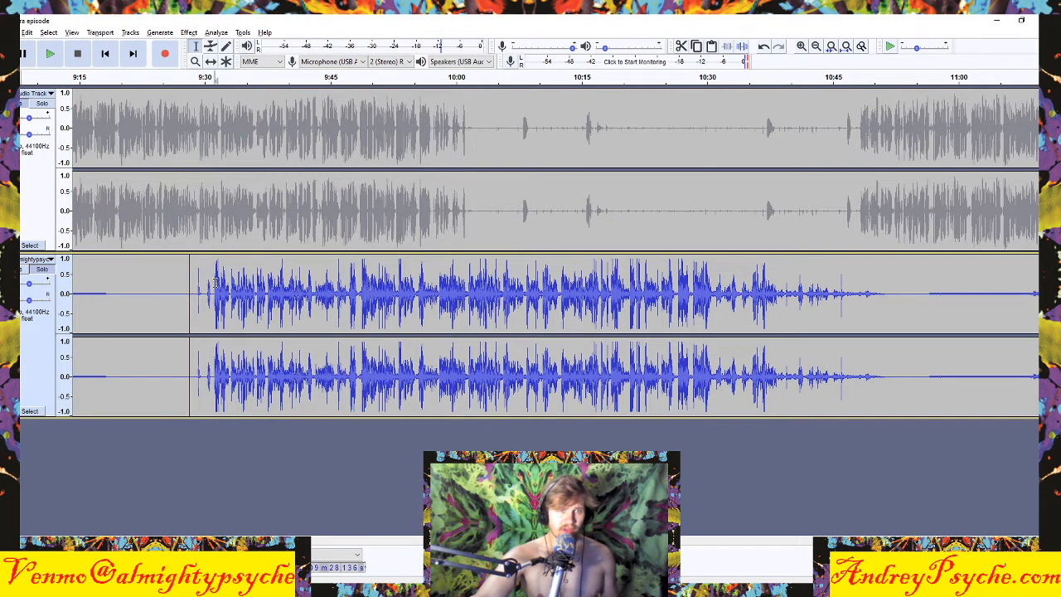
{"action": "left_click_drag", "start_coordinate": [215, 281], "coordinate": [464, 294]}
{"action": "left_click", "coordinate": [457, 308]}
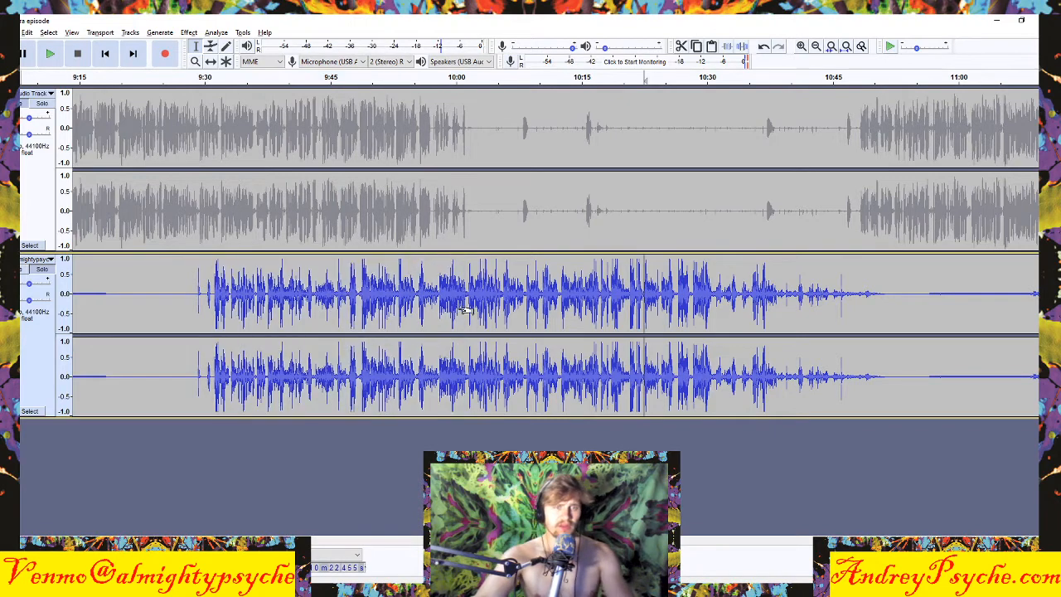
{"action": "key", "text": "ctrl+z"}
{"action": "key", "text": "ctrl+z"}
Compress the hard-limited speech from about 9:28 to 10:51 with a -20 dB threshold, -65 dB noise floor, 2:1 ratio and make-up gain
{"action": "left_click_drag", "start_coordinate": [197, 289], "coordinate": [357, 290]}
{"action": "left_click", "coordinate": [350, 291]}
{"action": "left_click_drag", "start_coordinate": [189, 290], "coordinate": [320, 290]}
{"action": "left_click_drag", "start_coordinate": [474, 287], "coordinate": [874, 304]}
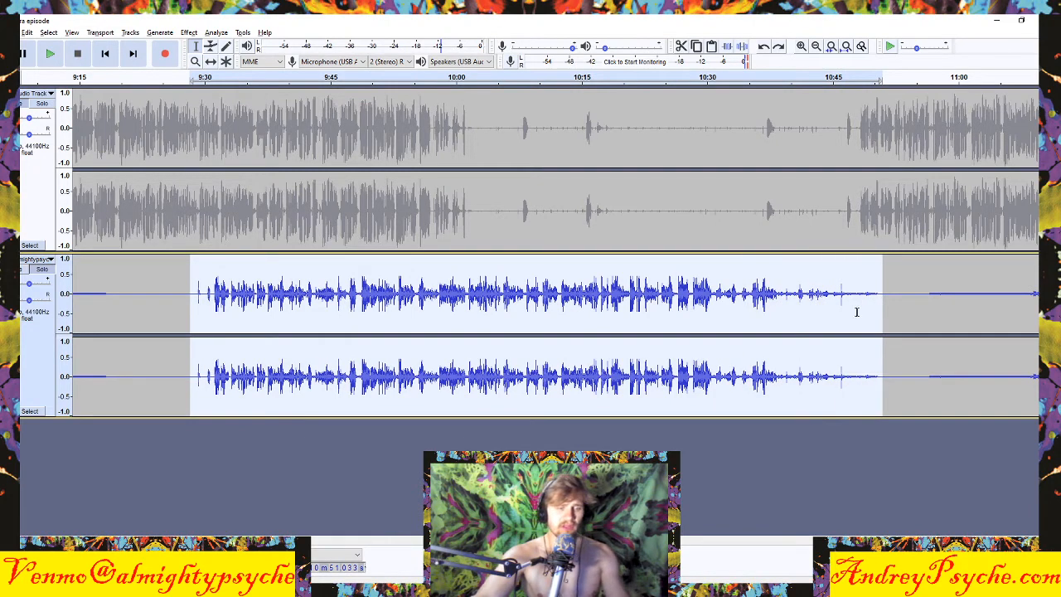
{"action": "key", "text": "ctrl+r"}
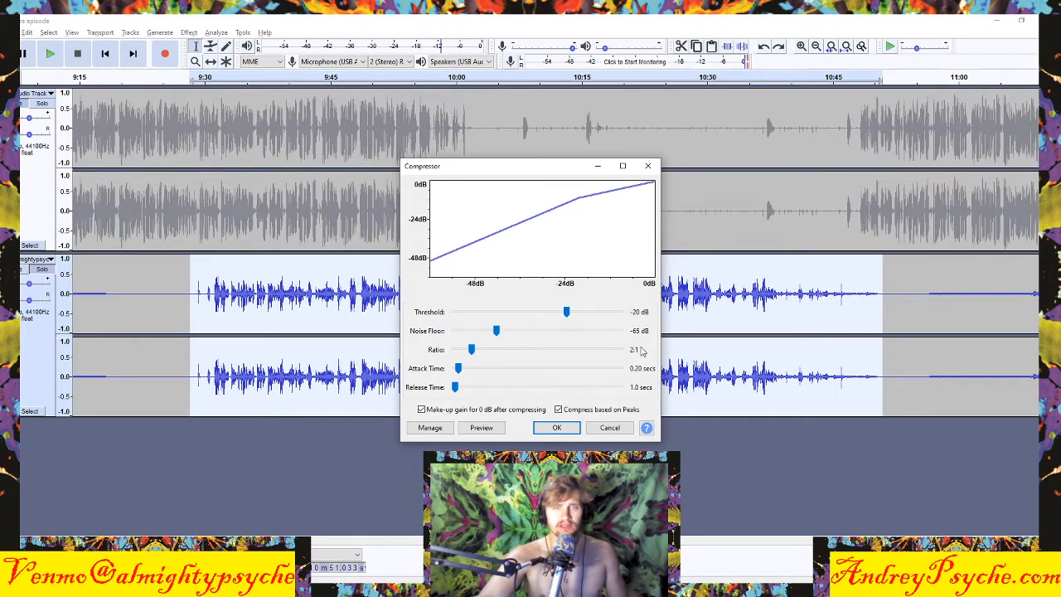
{"action": "left_click", "coordinate": [557, 427]}
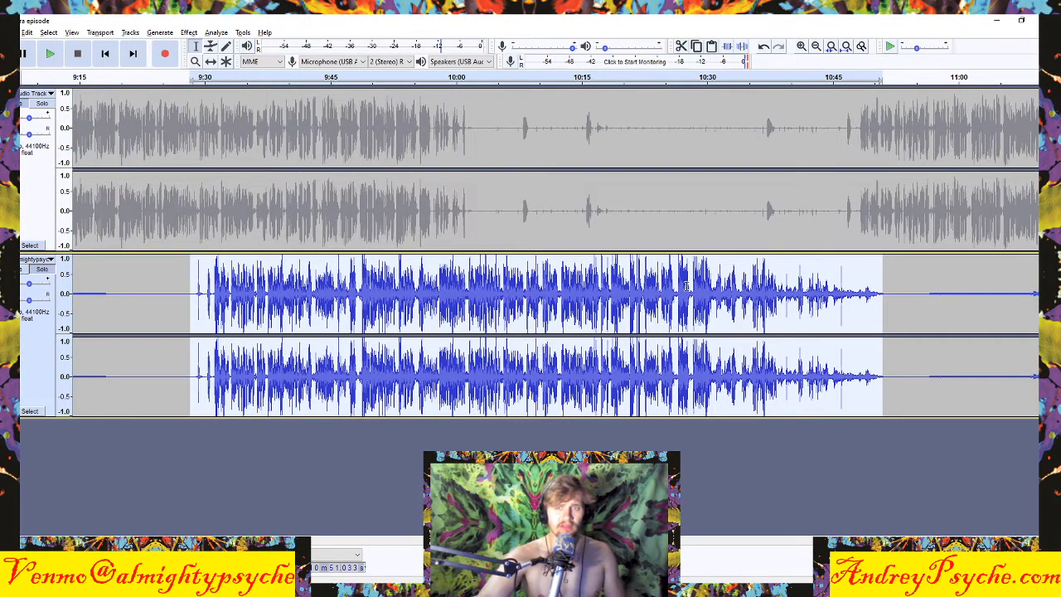
{"action": "left_click", "coordinate": [263, 298]}
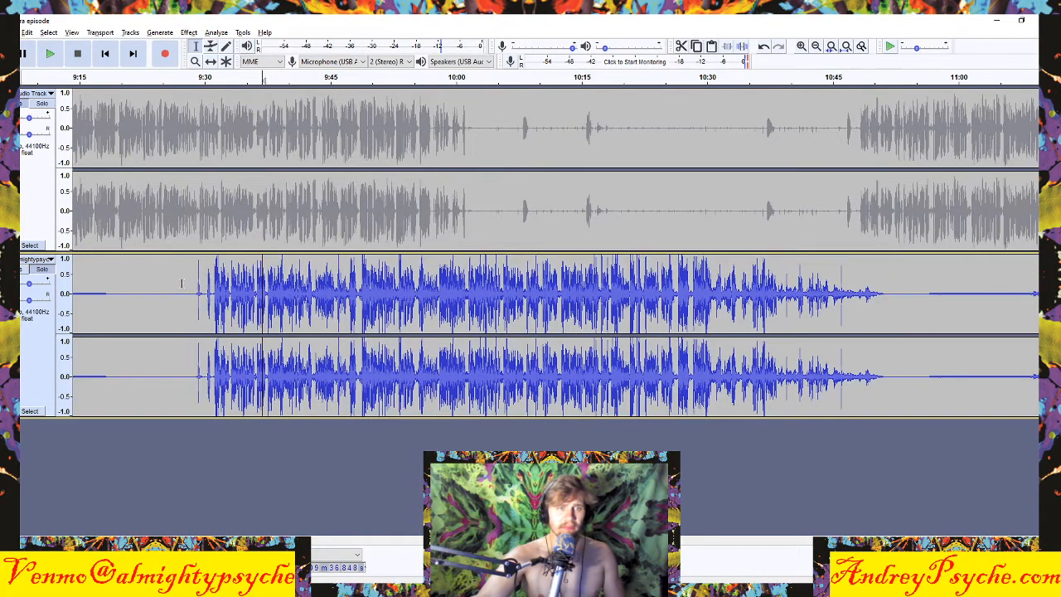
Apply a Hard Limit of -3 dB to the guest's compressed speech from about 9:28 to 10:52
{"action": "left_click_drag", "start_coordinate": [189, 282], "coordinate": [891, 288]}
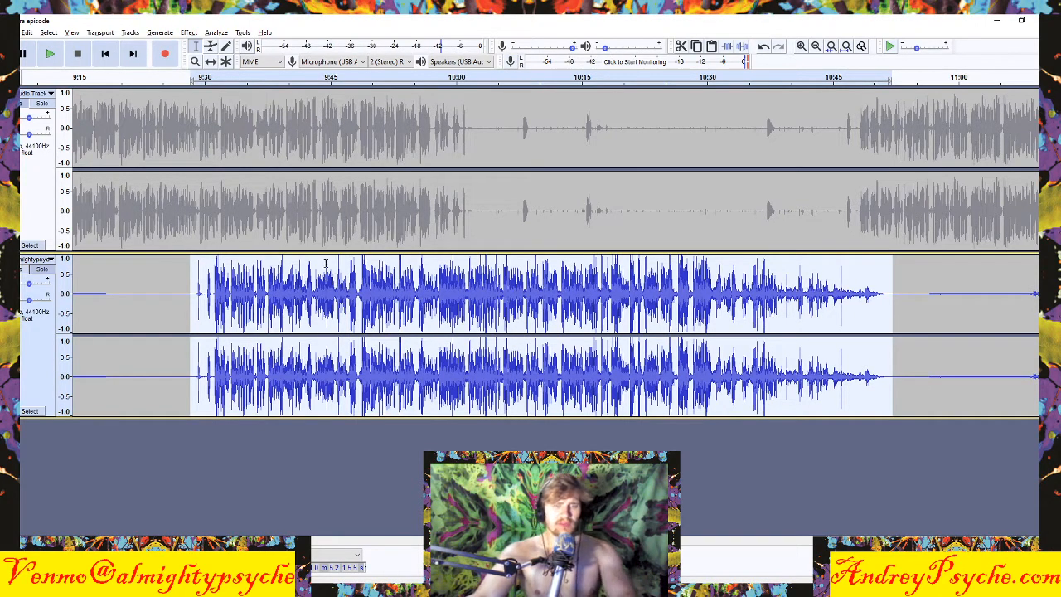
{"action": "key", "text": "ctrl+l"}
{"action": "left_click", "coordinate": [488, 307]}
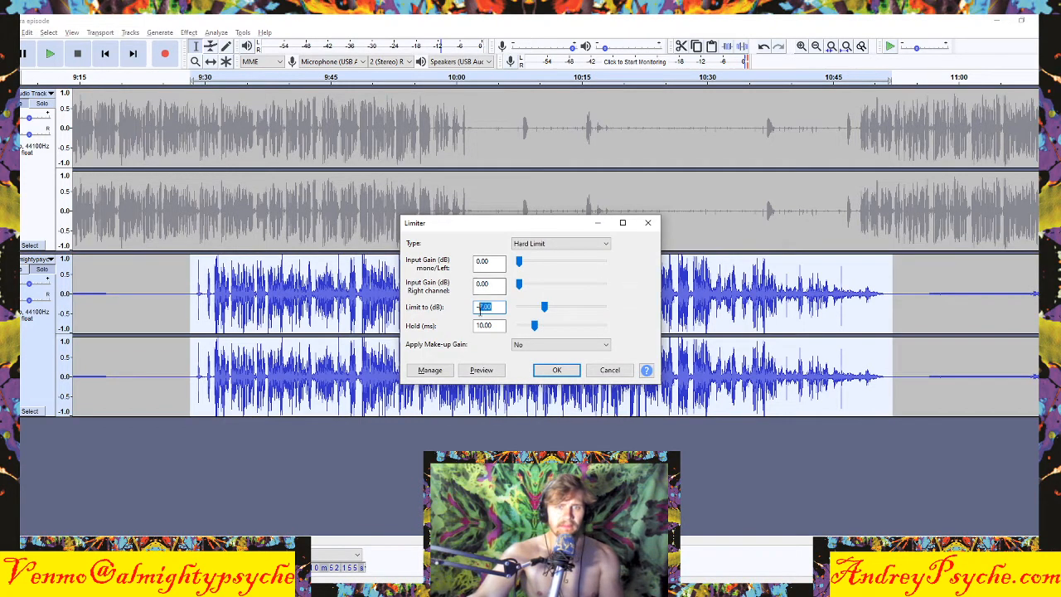
{"action": "type", "text": "3"}
{"action": "key", "text": "Return"}
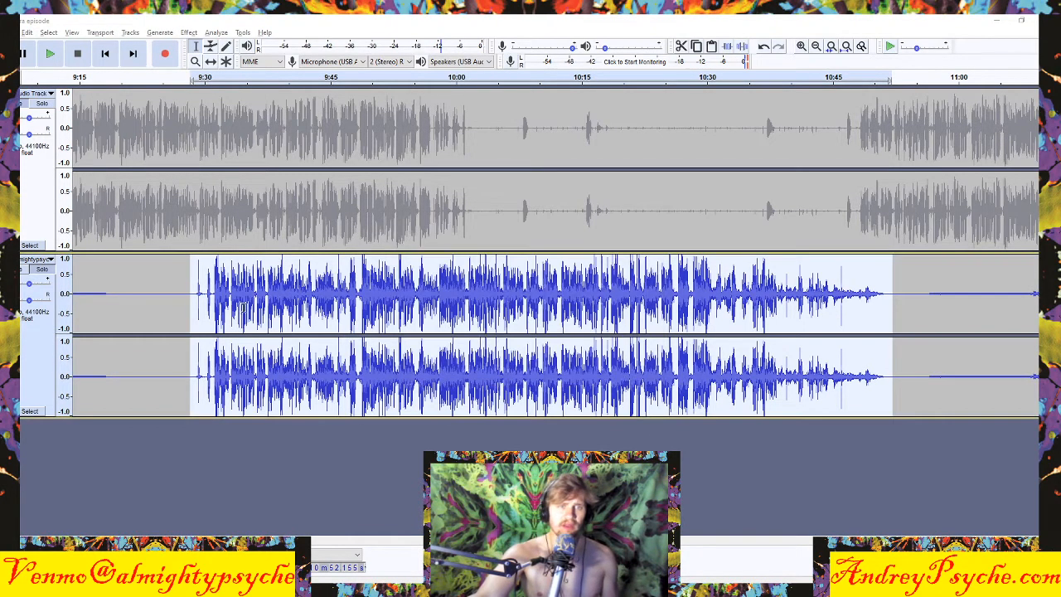
{"action": "left_click", "coordinate": [222, 259]}
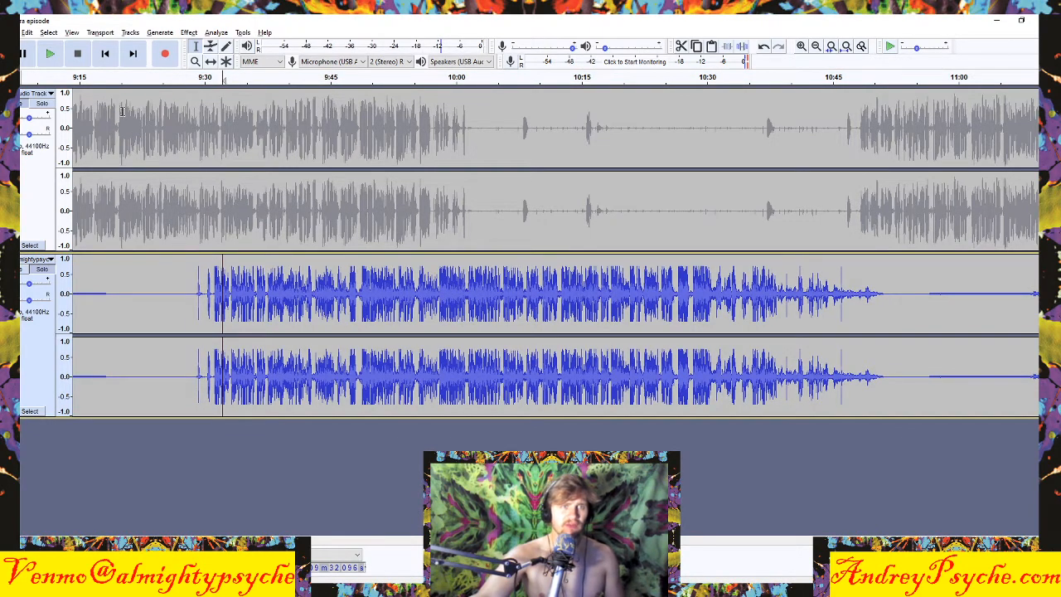
Make the upper track audible again and frame both tracks from about 9:00 to 12:50 with the Selection tool active
{"action": "left_click", "coordinate": [30, 102]}
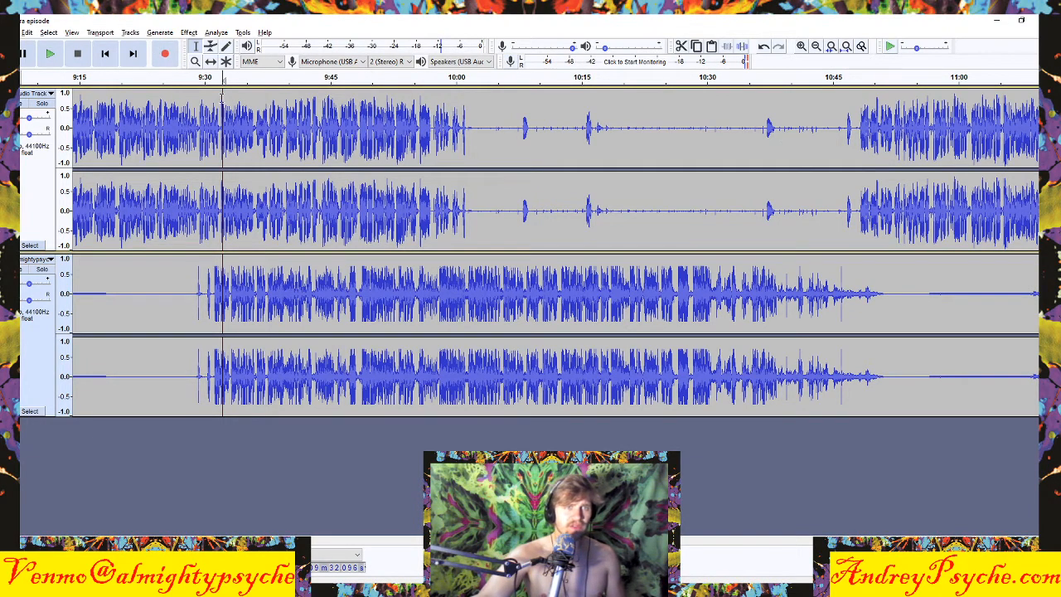
{"action": "left_click", "coordinate": [195, 61]}
{"action": "right_click", "coordinate": [222, 177]}
{"action": "right_click", "coordinate": [231, 190]}
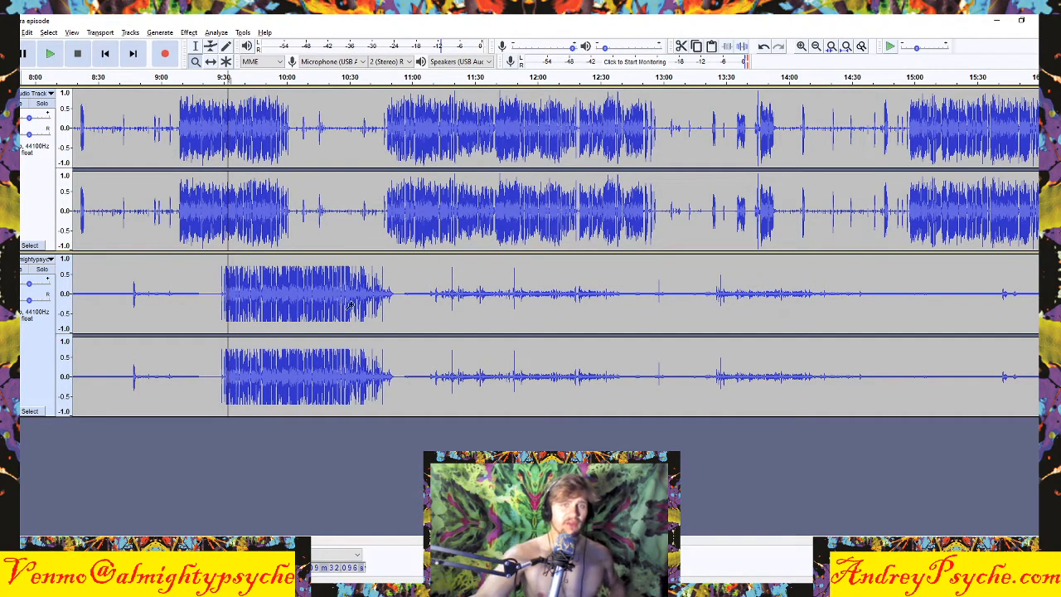
{"action": "left_click", "coordinate": [287, 264]}
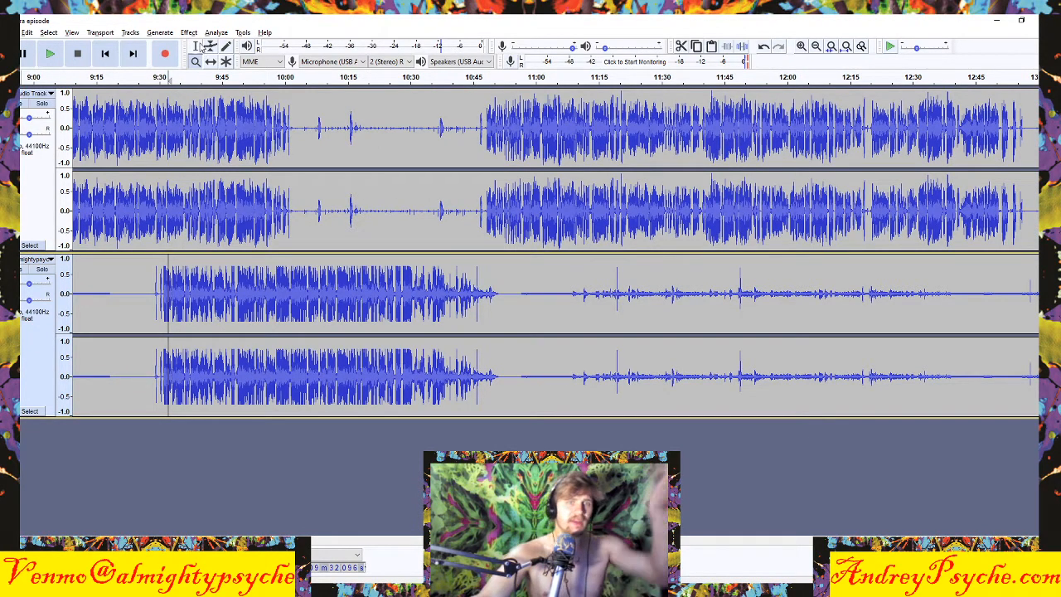
{"action": "left_click", "coordinate": [195, 47]}
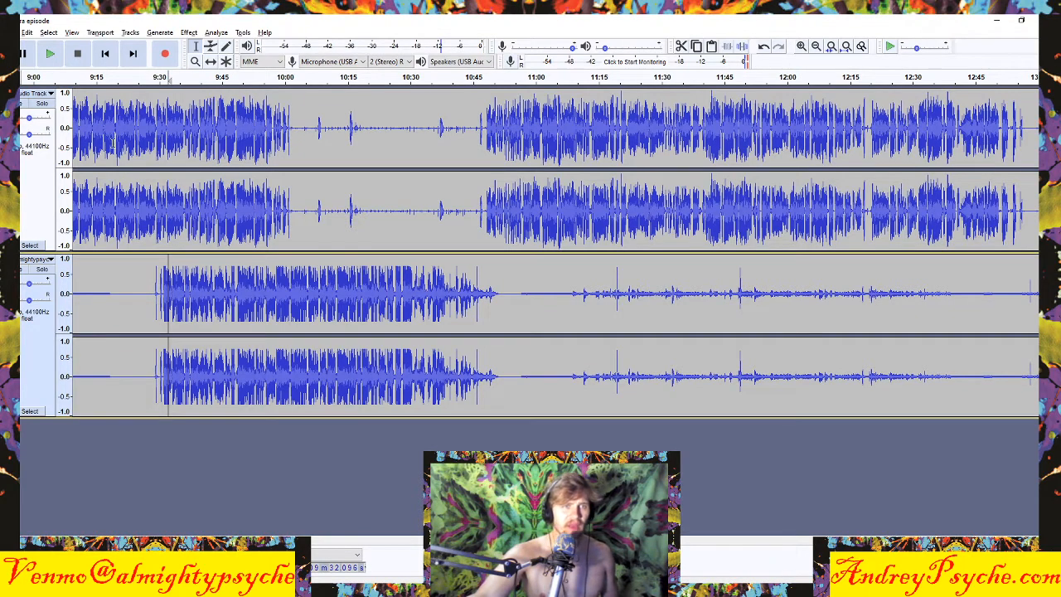
Compare the upper track's speech levels with the guest's limited passage by marking matching stretches around 9:20 to 10:10
{"action": "left_click_drag", "start_coordinate": [113, 129], "coordinate": [186, 125]}
{"action": "left_click", "coordinate": [139, 151]}
{"action": "left_click_drag", "start_coordinate": [165, 286], "coordinate": [317, 304]}
{"action": "left_click", "coordinate": [288, 286]}
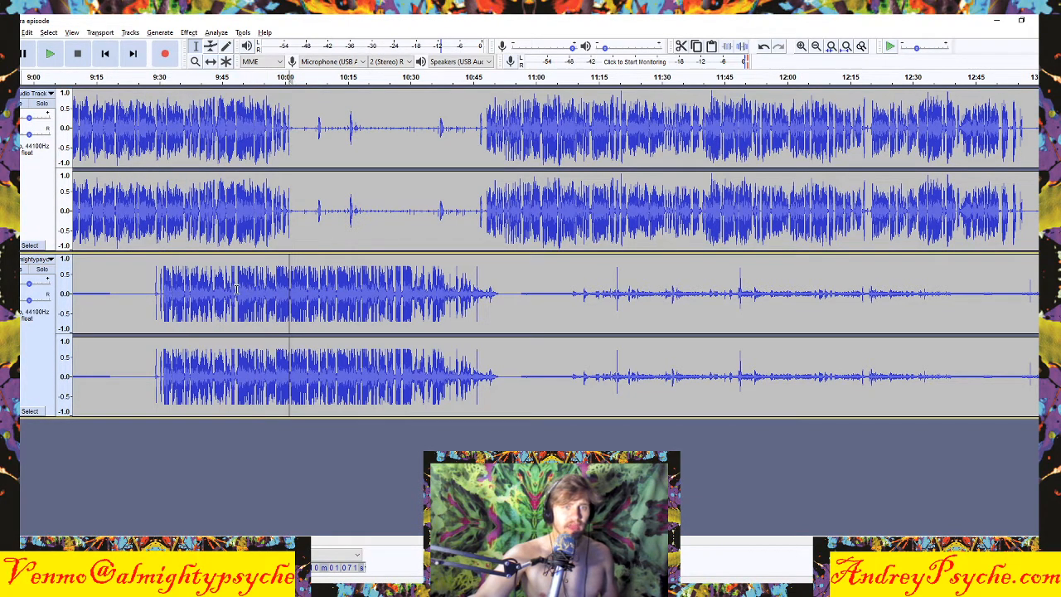
{"action": "left_click_drag", "start_coordinate": [236, 288], "coordinate": [341, 295]}
{"action": "left_click", "coordinate": [175, 132]}
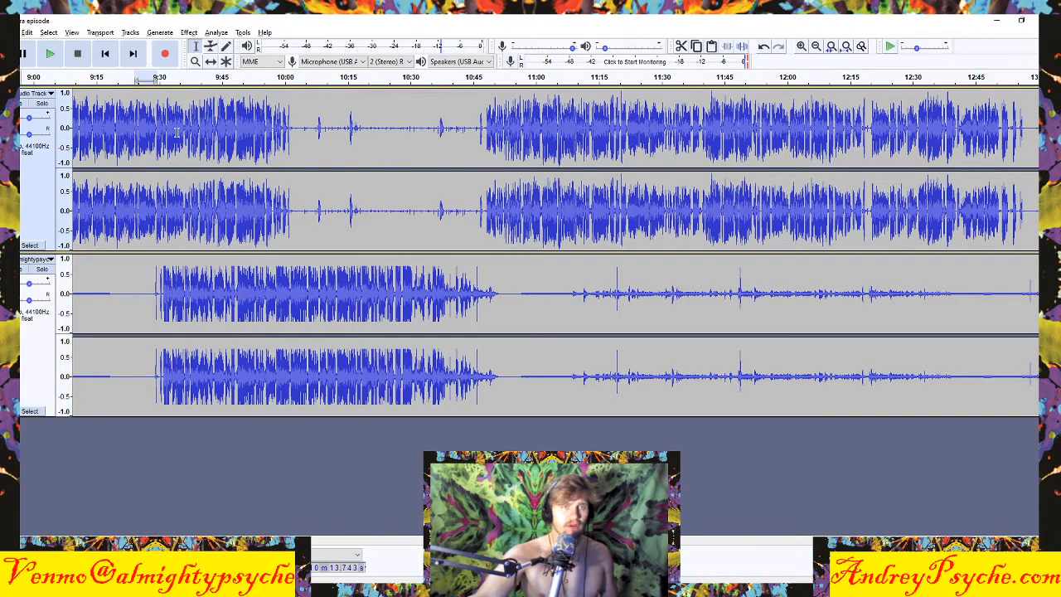
{"action": "left_click_drag", "start_coordinate": [175, 133], "coordinate": [262, 143]}
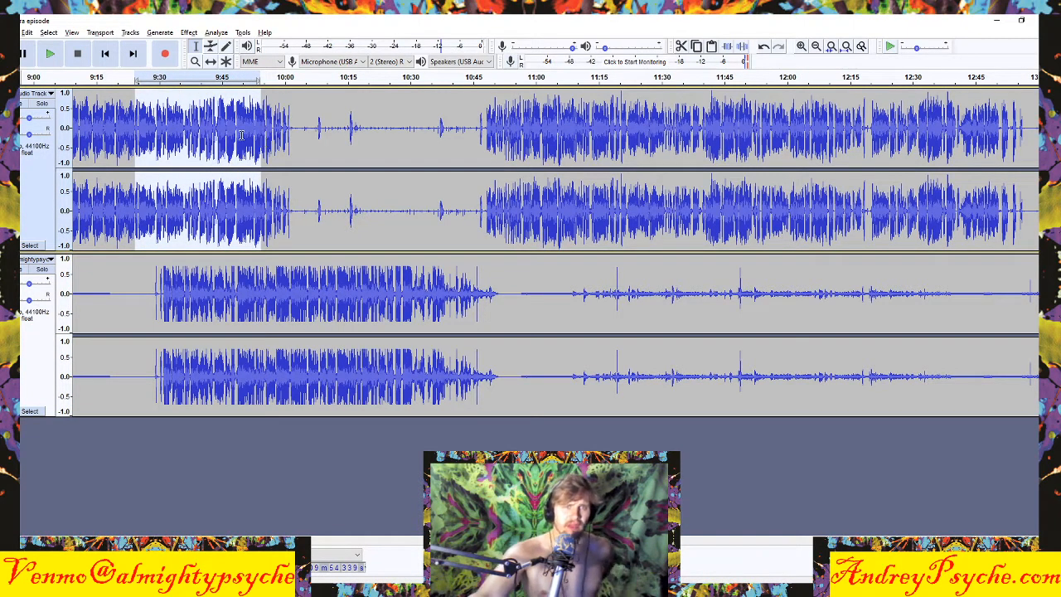
{"action": "left_click_drag", "start_coordinate": [149, 131], "coordinate": [228, 126]}
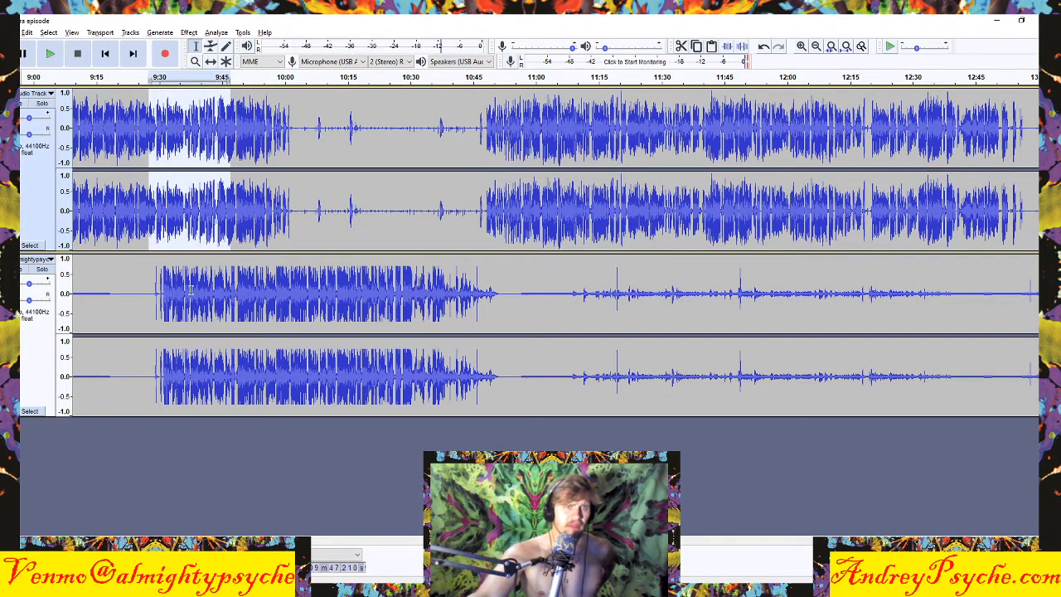
{"action": "left_click_drag", "start_coordinate": [190, 288], "coordinate": [266, 295]}
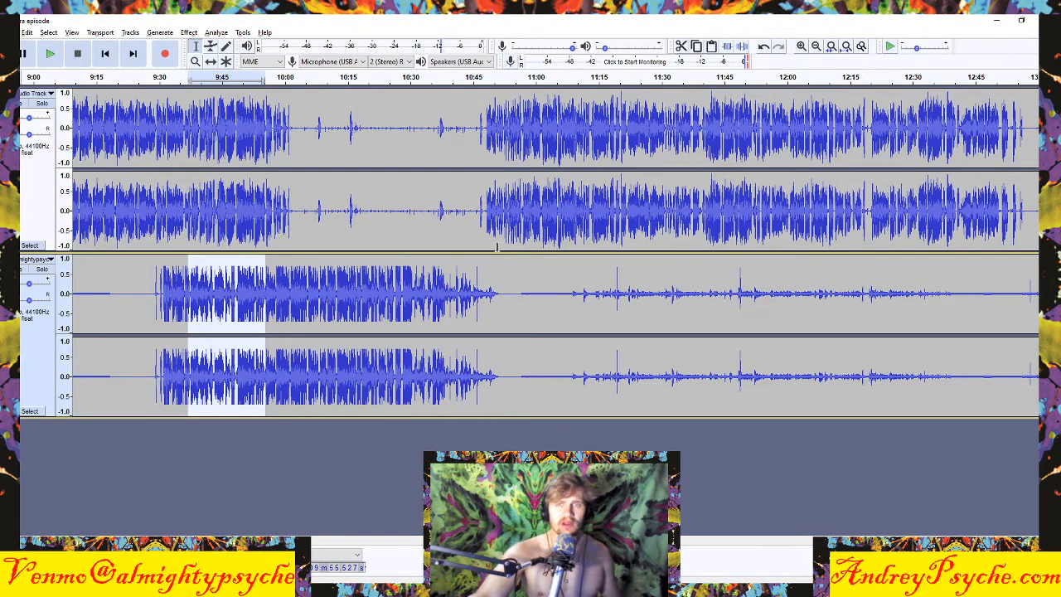
Examine the guest's processed passage against the unprocessed remainder of the track and the upper track across the whole episode
{"action": "left_click", "coordinate": [194, 61]}
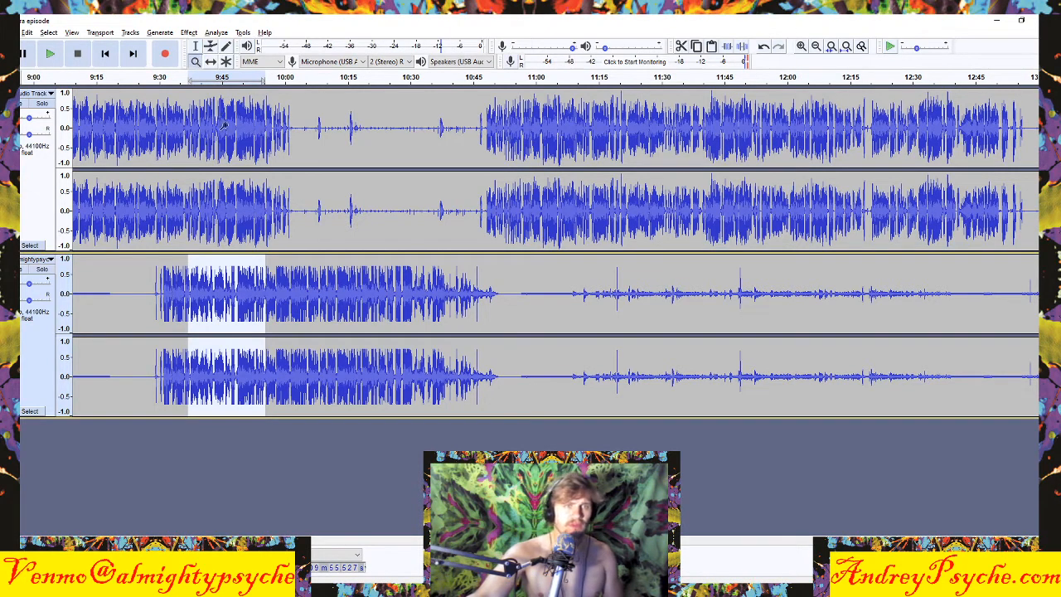
{"action": "right_click", "coordinate": [225, 125]}
{"action": "right_click", "coordinate": [225, 125]}
{"action": "right_click", "coordinate": [225, 125]}
{"action": "right_click", "coordinate": [226, 125]}
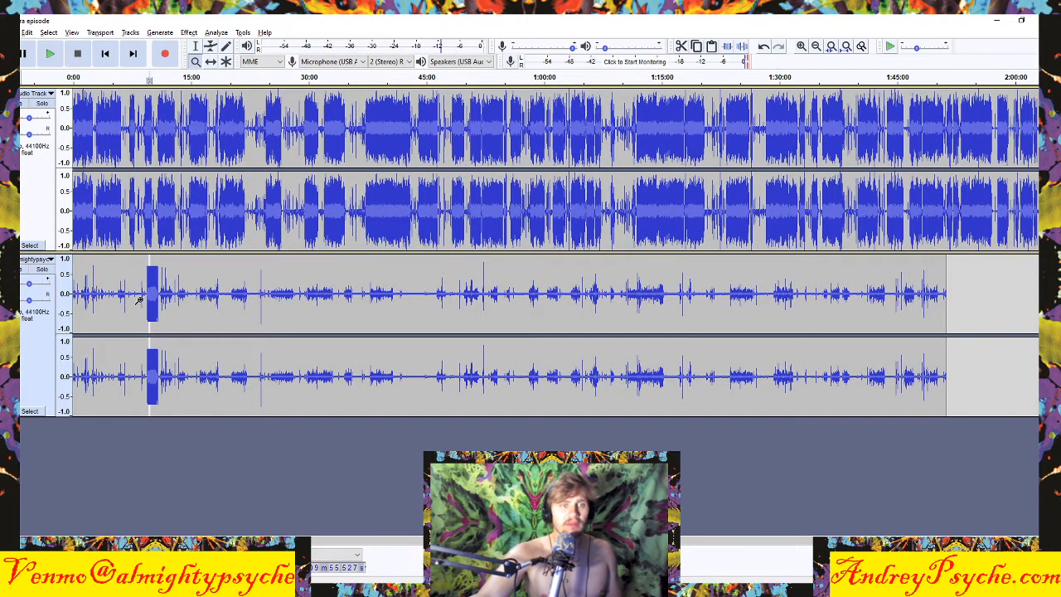
{"action": "key", "text": "ctrl+3"}
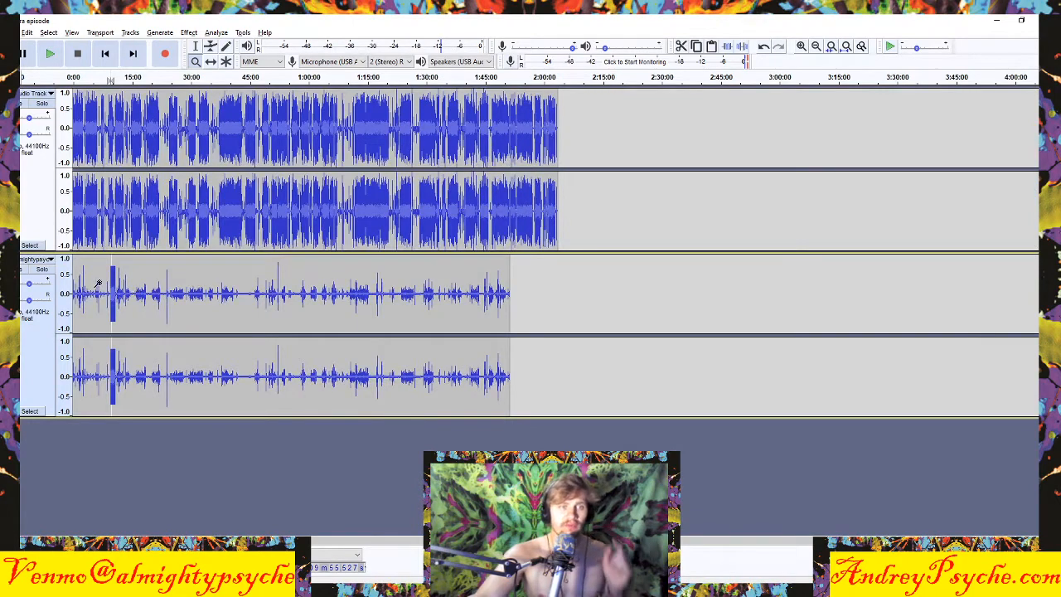
{"action": "key", "text": "ctrl+3"}
{"action": "key", "text": "ctrl+1"}
{"action": "key", "text": "ctrl+1"}
{"action": "key", "text": "ctrl+1"}
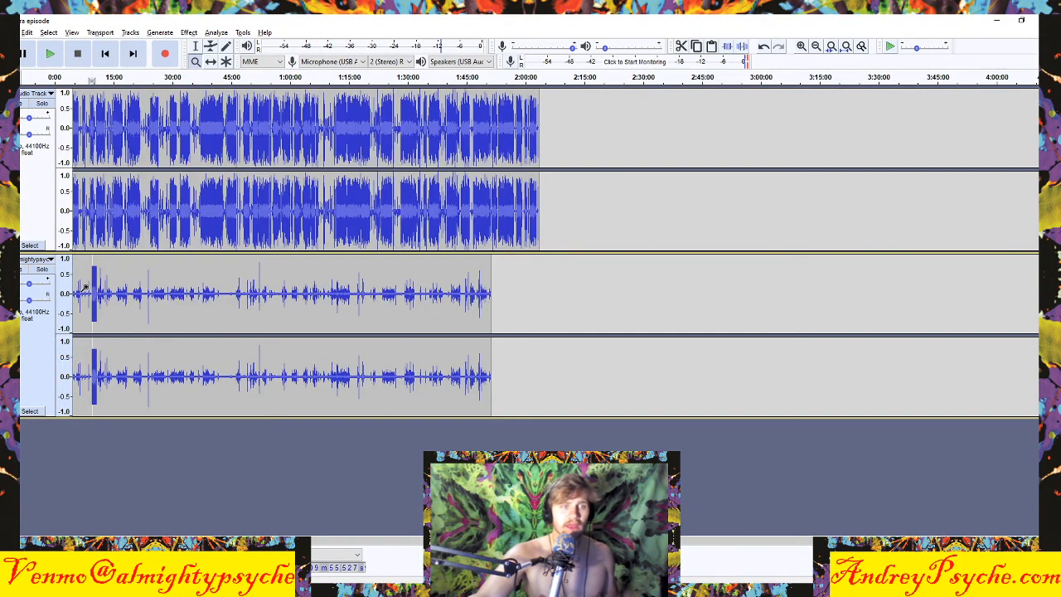
{"action": "key", "text": "ctrl+1"}
{"action": "key", "text": "ctrl+1"}
{"action": "key", "text": "ctrl+1"}
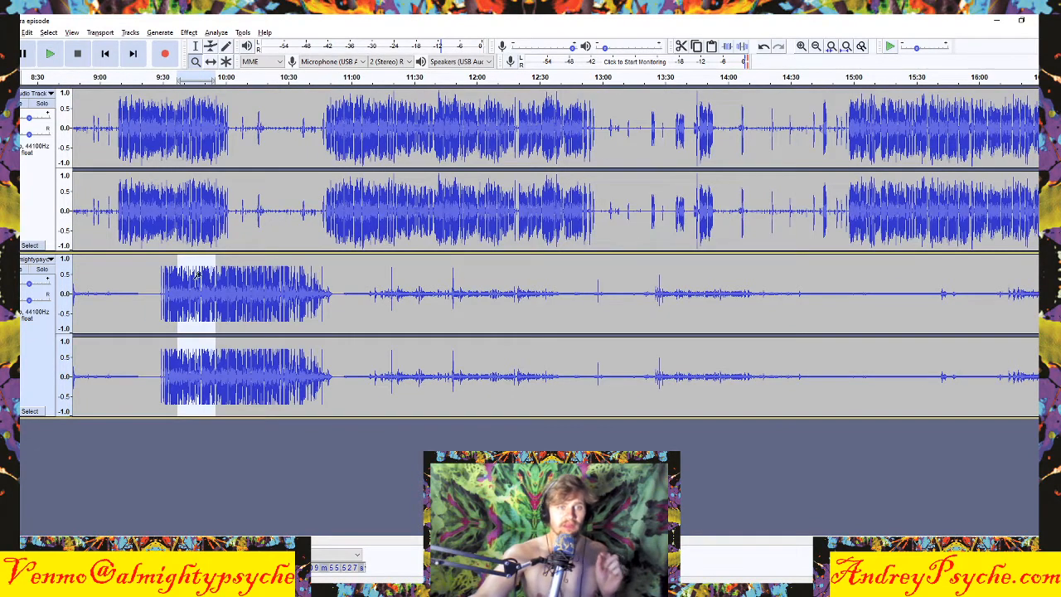
{"action": "scroll", "coordinate": [219, 263], "scroll_direction": "down", "scroll_amount": 1, "text": "ctrl"}
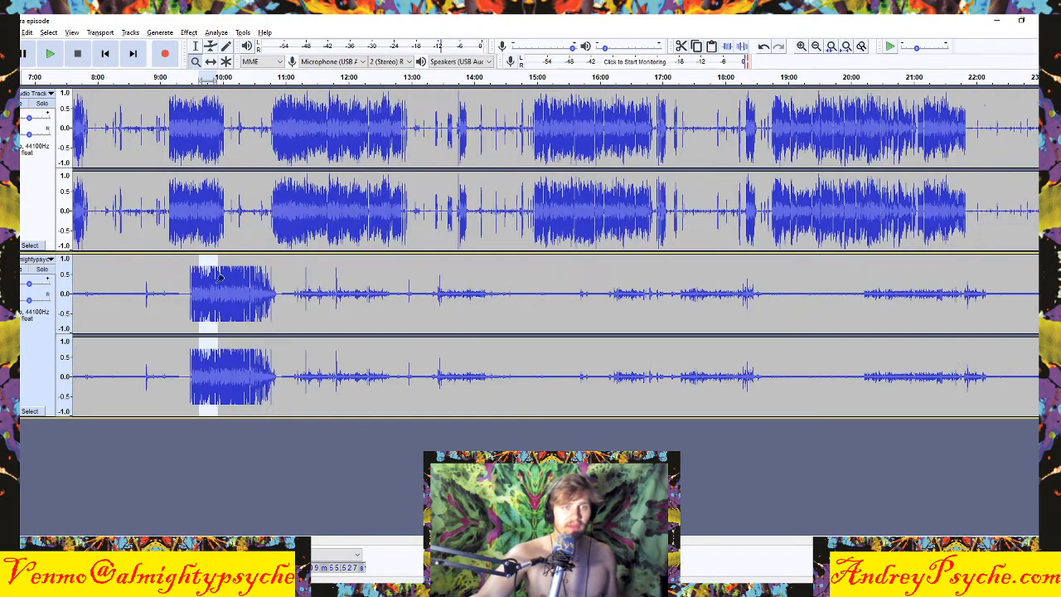
{"action": "scroll", "coordinate": [182, 273], "scroll_direction": "up", "scroll_amount": 1, "text": "ctrl"}
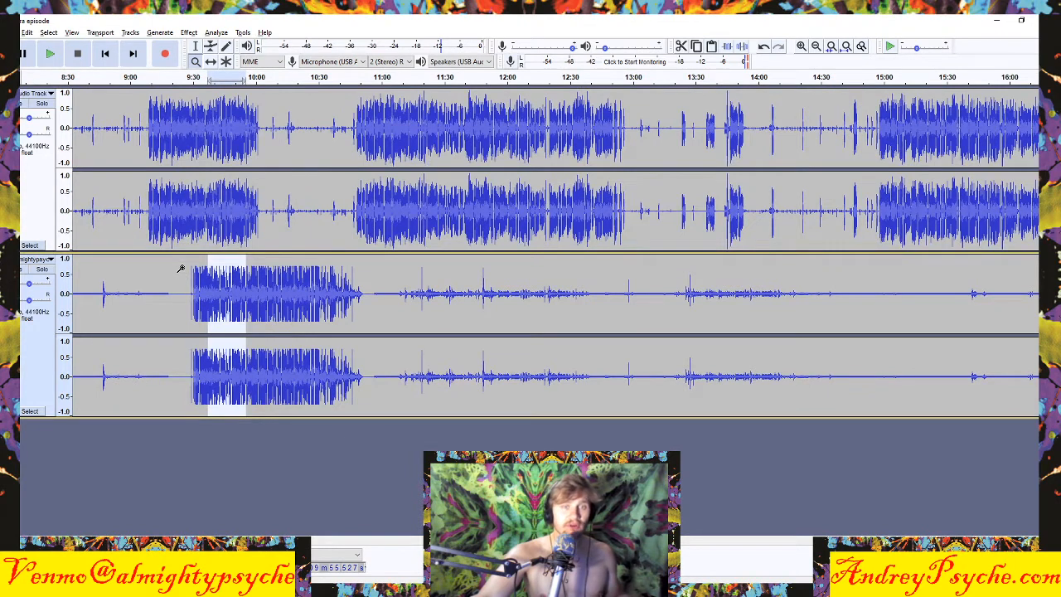
{"action": "left_click", "coordinate": [197, 47]}
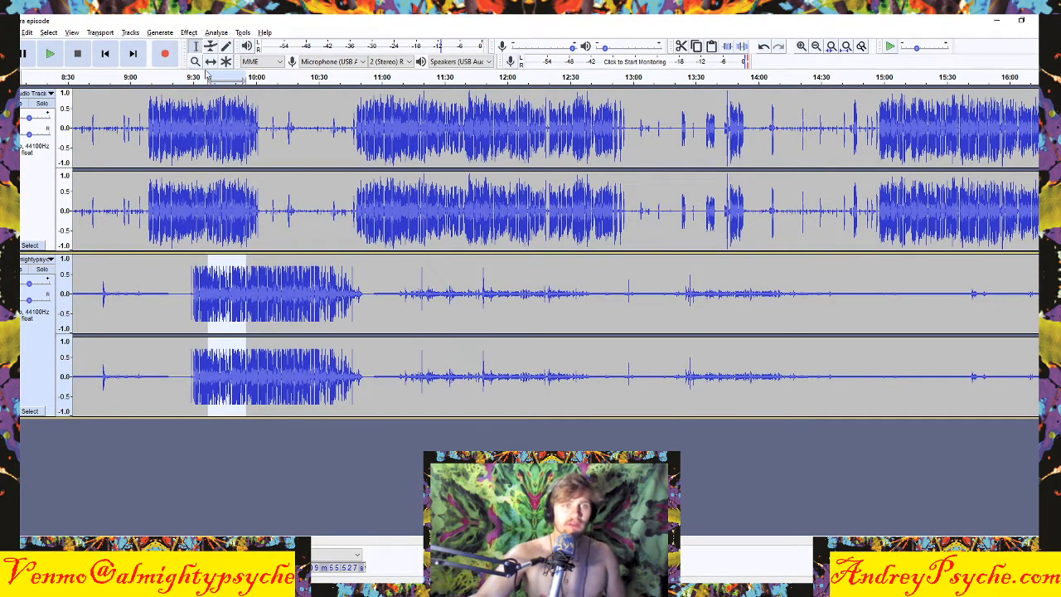
Capture a noise profile from the guest track's speech-free stretch between about 19:26 and 19:42
{"action": "left_click", "coordinate": [437, 300]}
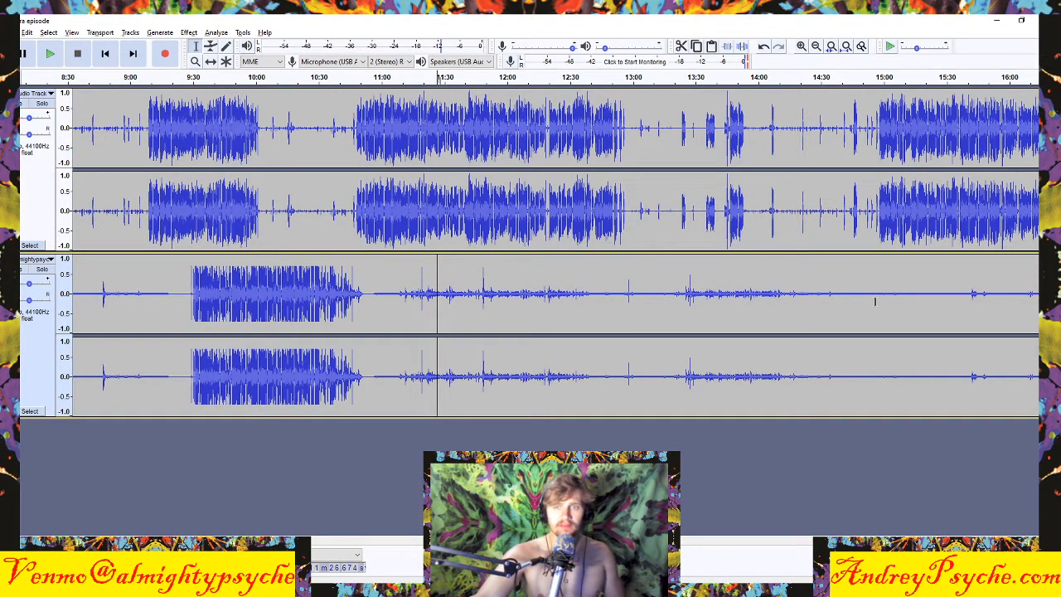
{"action": "scroll", "coordinate": [492, 408], "scroll_direction": "right", "scroll_amount": 5}
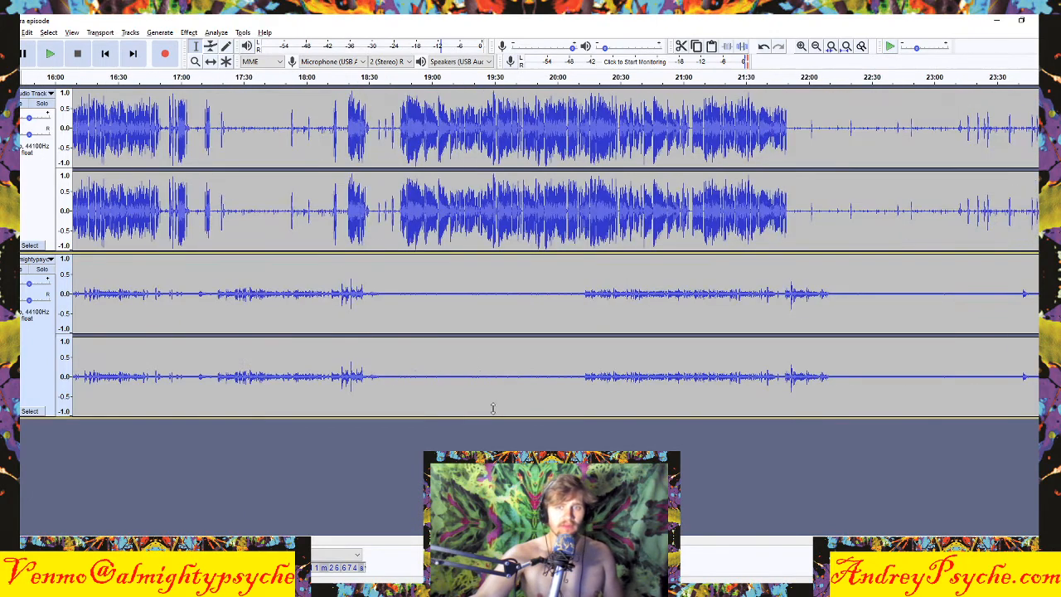
{"action": "left_click_drag", "start_coordinate": [487, 300], "coordinate": [520, 291]}
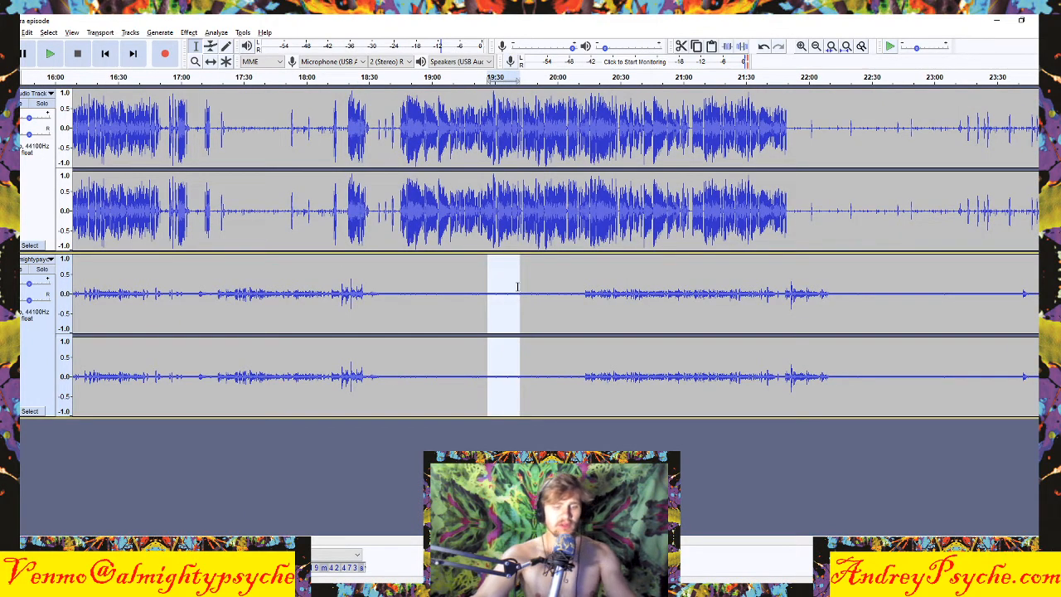
{"action": "key", "text": "ctrl+r"}
{"action": "left_click", "coordinate": [525, 247]}
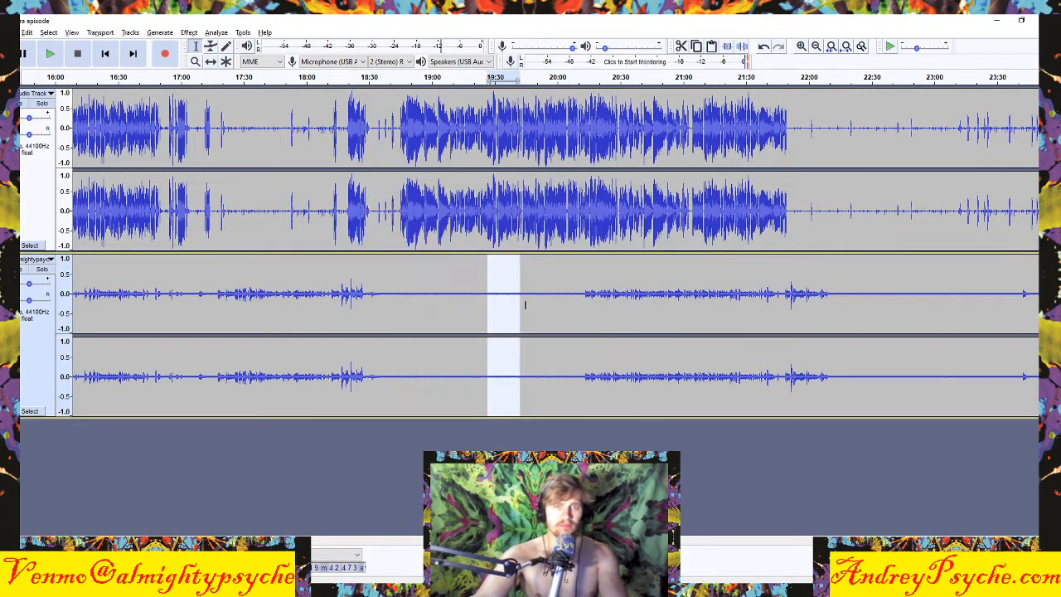
Apply Noise Reduction of 20 dB, sensitivity 5.00 and 3 smoothing bands to the guest track from about 19:56 to 22:16
{"action": "left_click", "coordinate": [532, 295]}
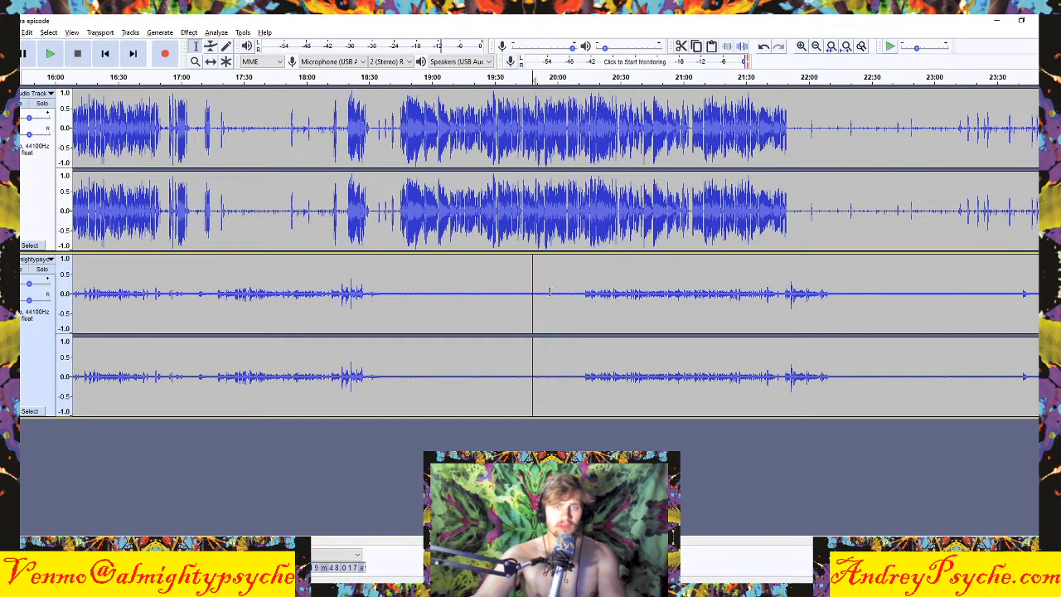
{"action": "left_click_drag", "start_coordinate": [548, 295], "coordinate": [840, 295]}
{"action": "key", "text": "ctrl+r"}
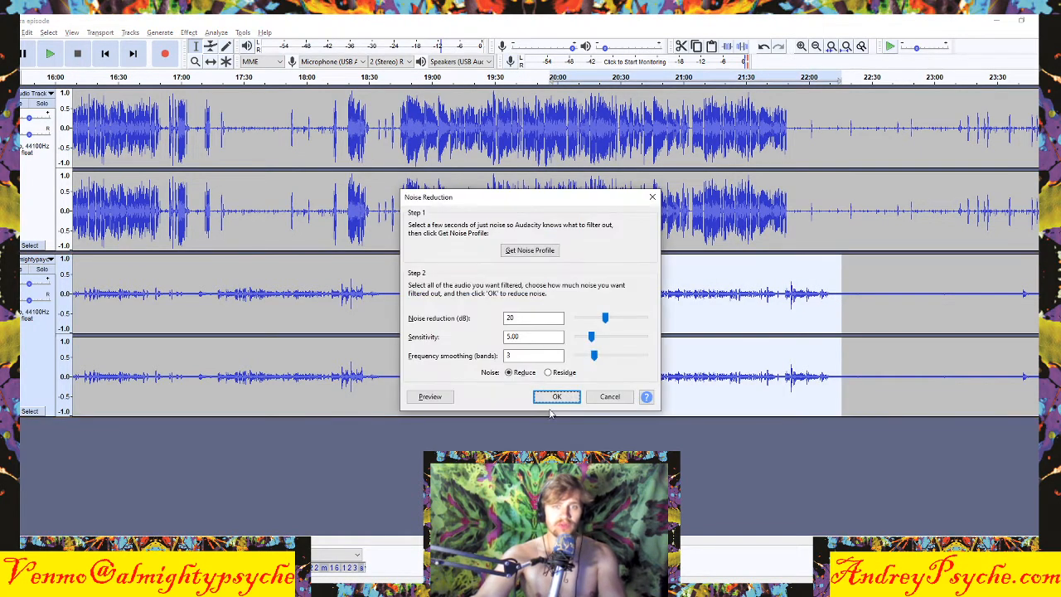
{"action": "left_click", "coordinate": [557, 396]}
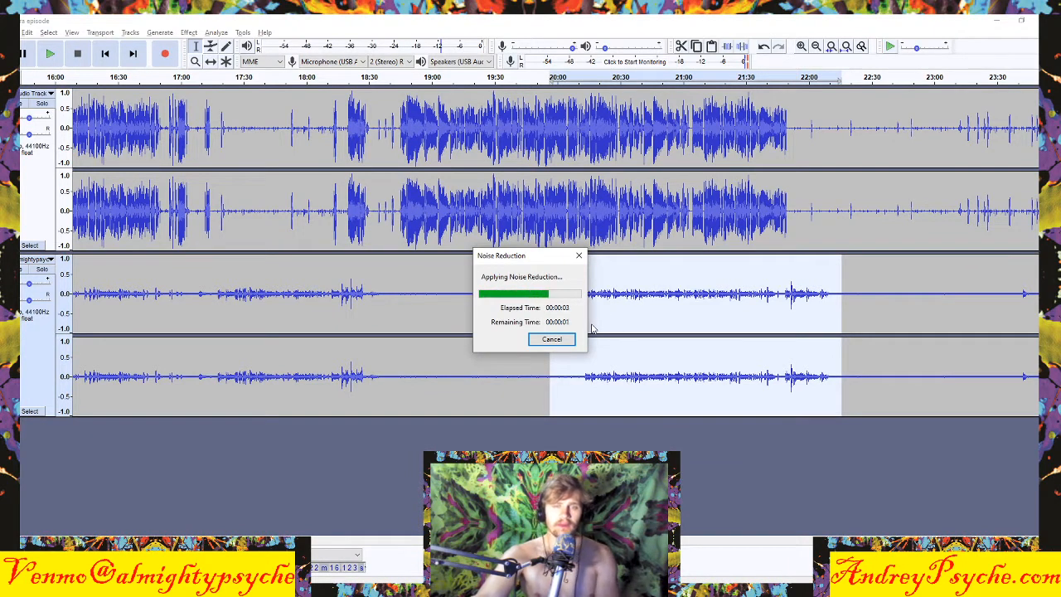
Amplify the guest's noise-reduced speech from about 20:12 to 22:12 to a new peak amplitude of 0 dB
{"action": "left_click", "coordinate": [584, 295]}
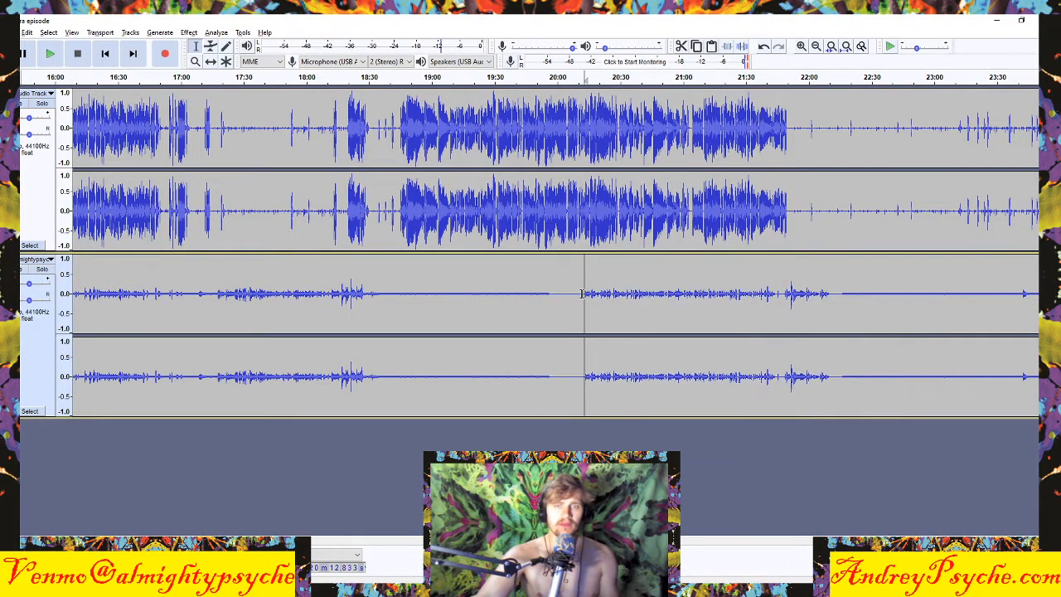
{"action": "left_click_drag", "start_coordinate": [582, 295], "coordinate": [833, 300]}
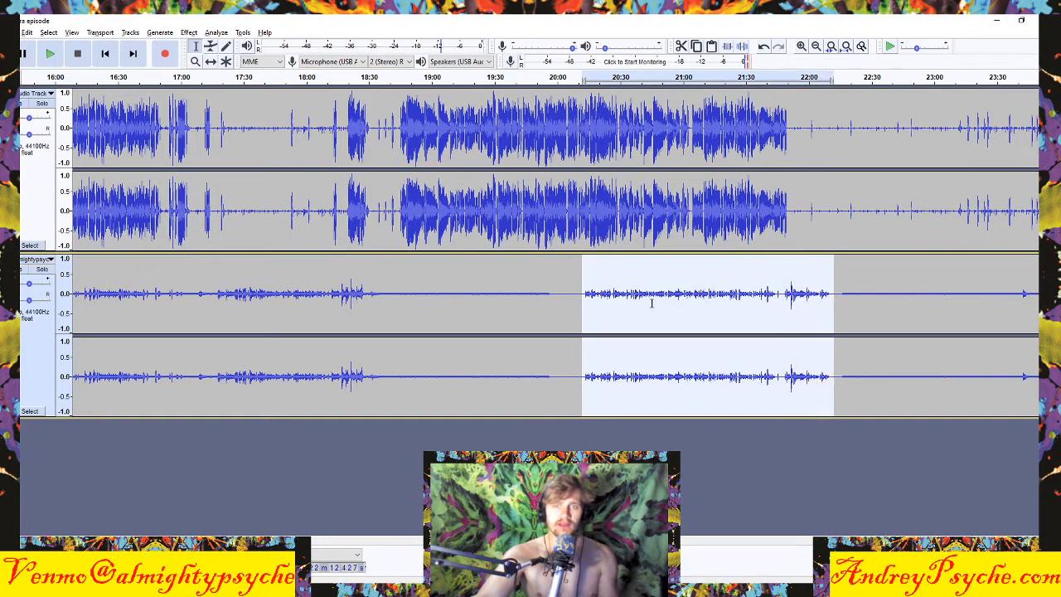
{"action": "key", "text": "ctrl+shift+a"}
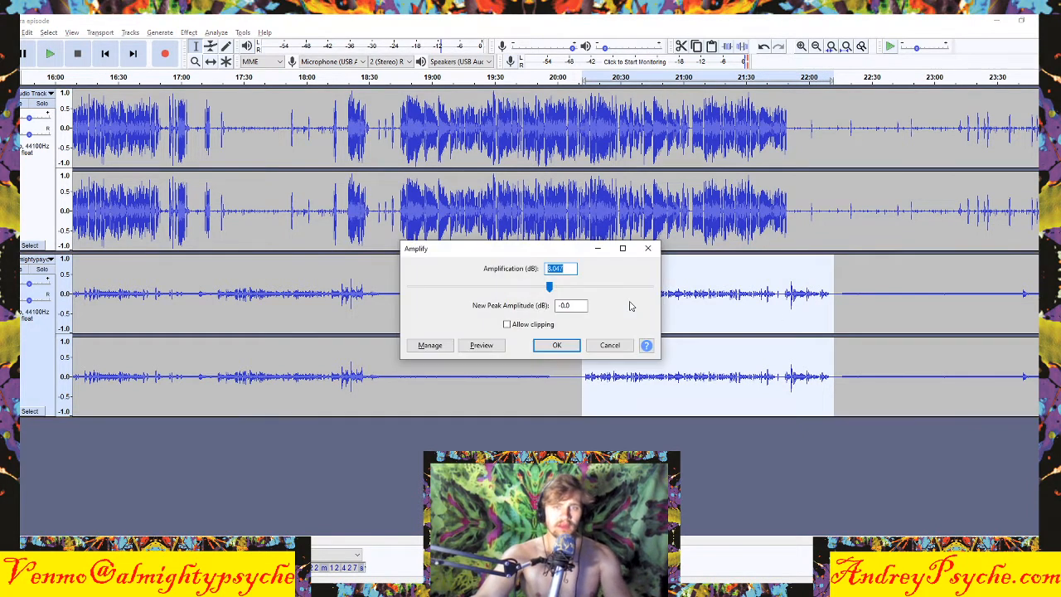
{"action": "left_click", "coordinate": [569, 270]}
{"action": "left_click", "coordinate": [563, 346]}
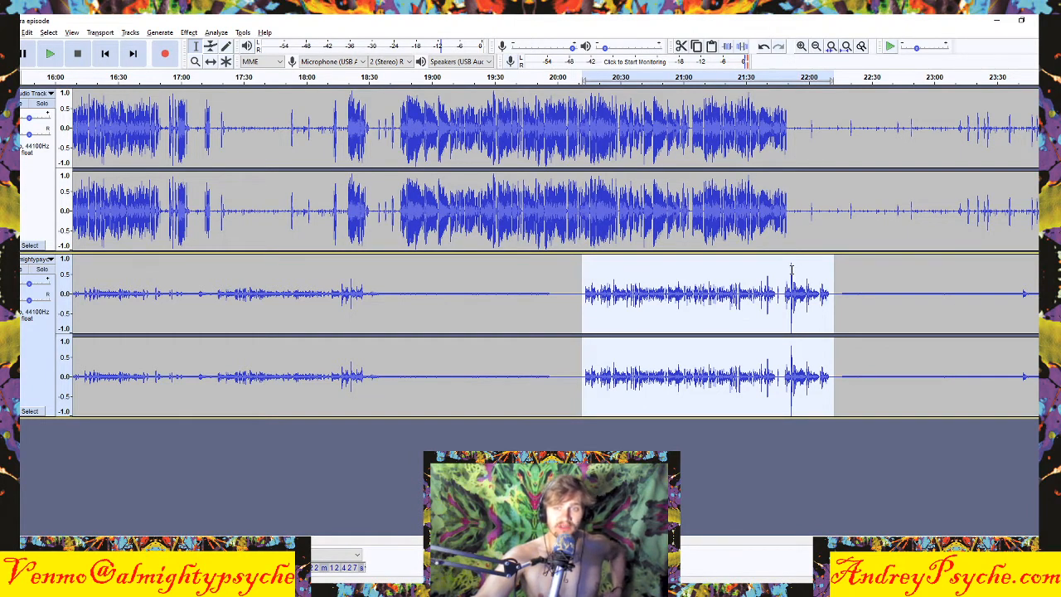
Apply a Hard Limit of -10 dB to the guest's amplified speech from about 20:12 to 22:12
{"action": "left_click", "coordinate": [533, 286]}
{"action": "left_click_drag", "start_coordinate": [584, 288], "coordinate": [827, 289]}
{"action": "key", "text": "ctrl+l"}
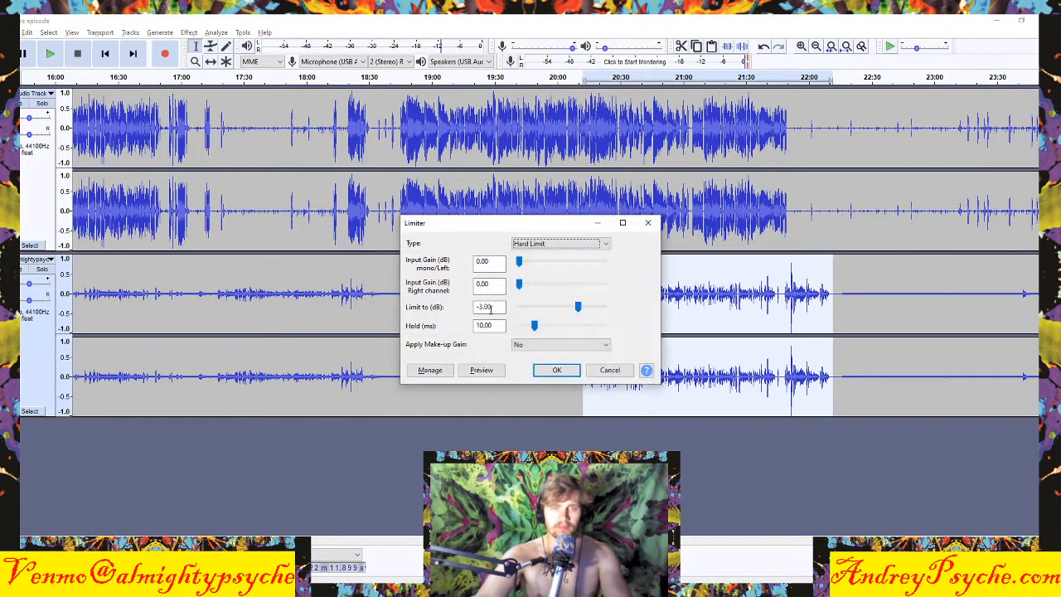
{"action": "left_click_drag", "start_coordinate": [495, 307], "coordinate": [445, 307]}
{"action": "type", "text": "-10"}
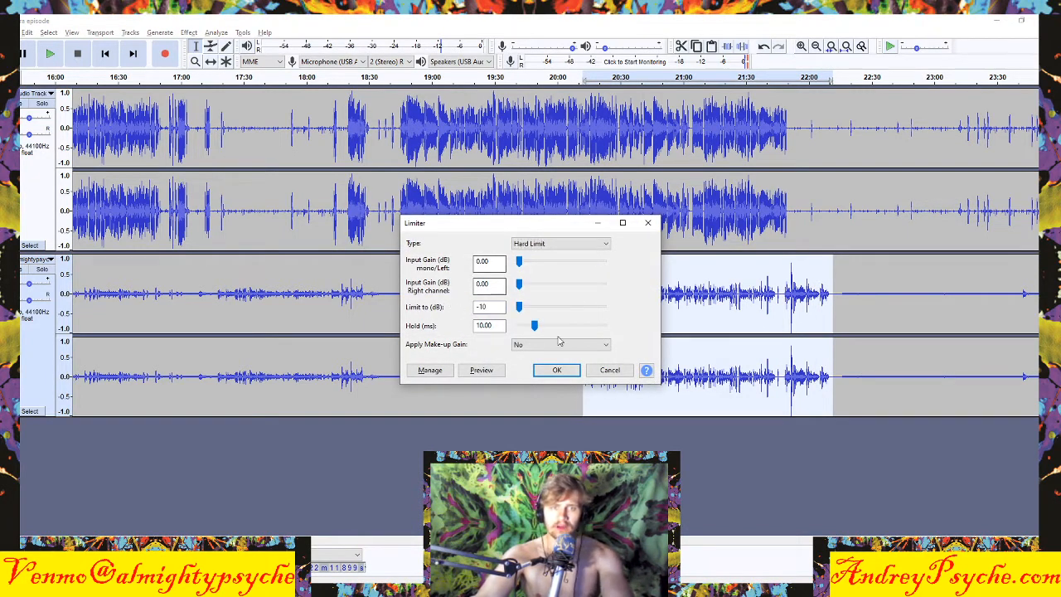
{"action": "left_click", "coordinate": [557, 370]}
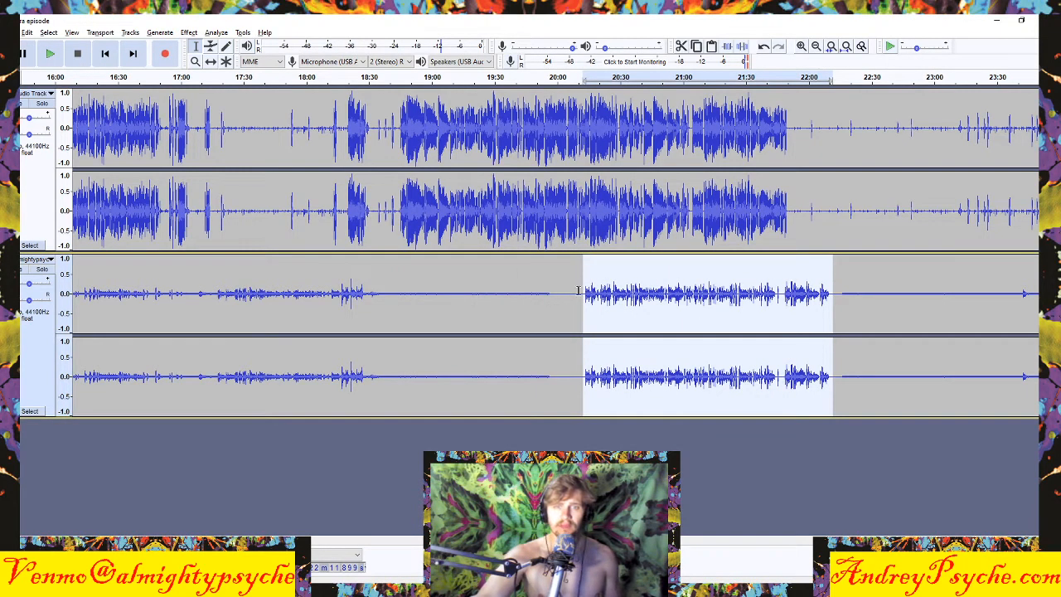
Amplify the guest's limited speech from about 20:12 to 22:12 by 10 dB and apply a Hard Limit of -4 dB to it
{"action": "key", "text": "a"}
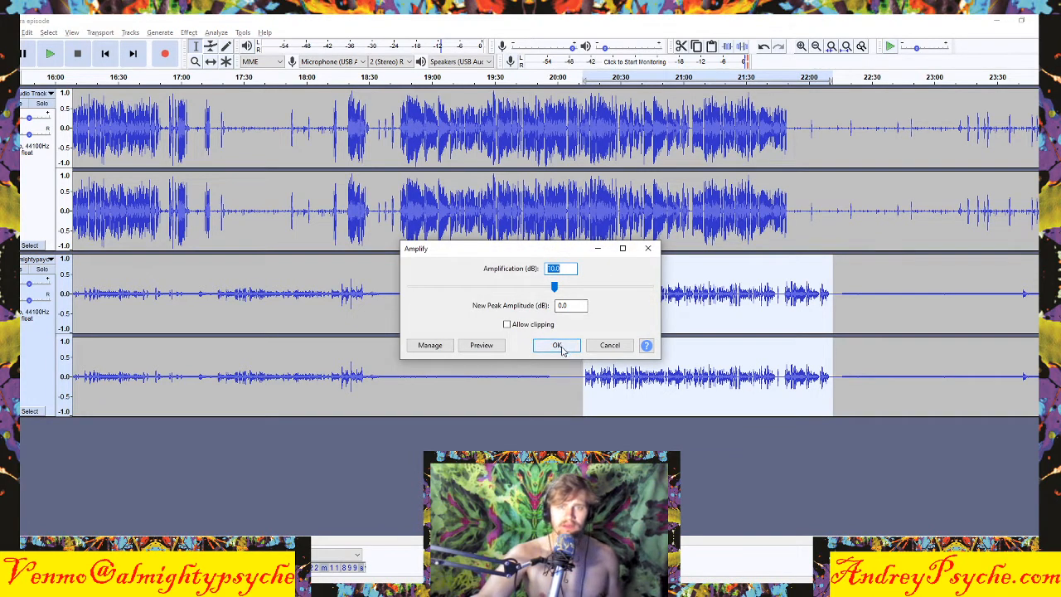
{"action": "left_click", "coordinate": [557, 345]}
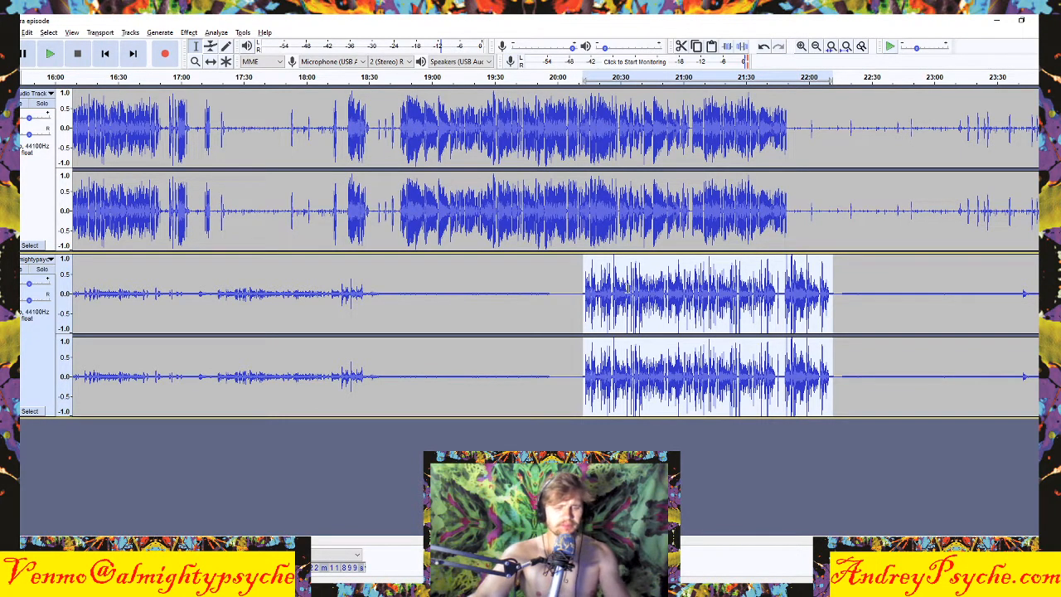
{"action": "key", "text": "ctrl+l"}
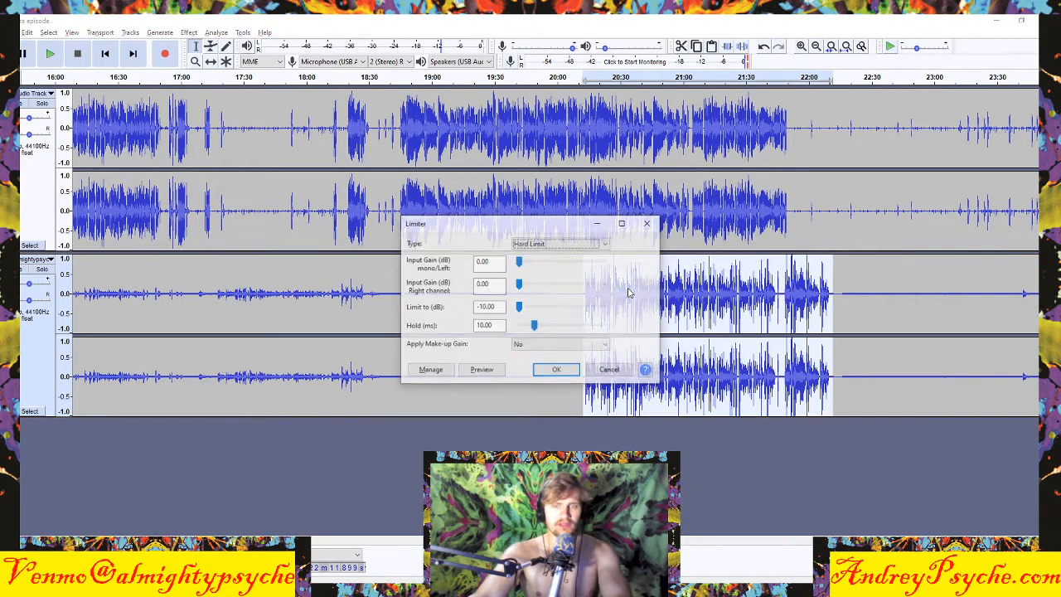
{"action": "left_click", "coordinate": [492, 308]}
{"action": "double_click", "coordinate": [492, 308]}
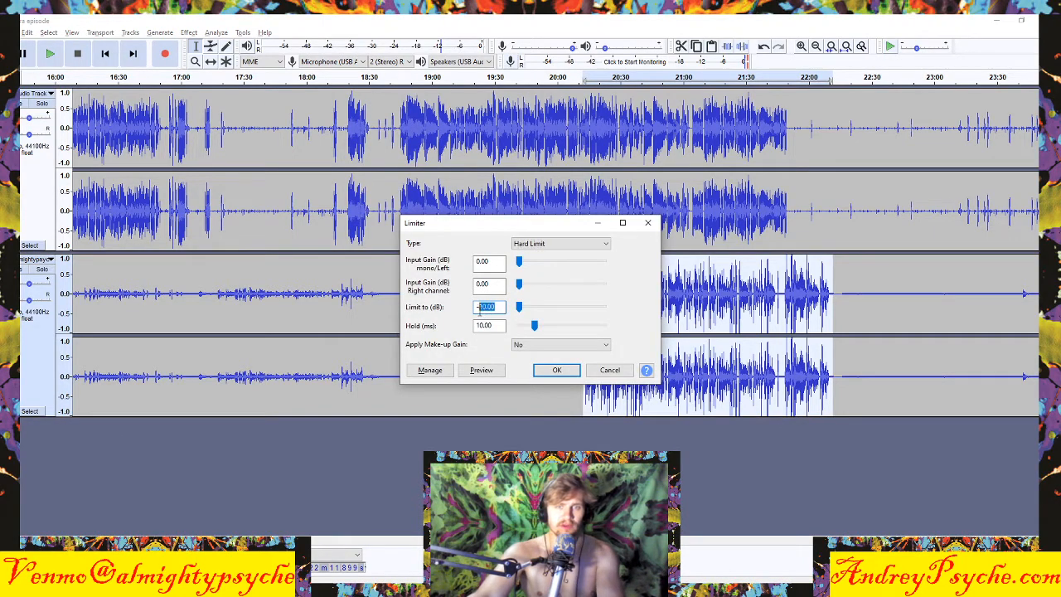
{"action": "type", "text": "-1"}
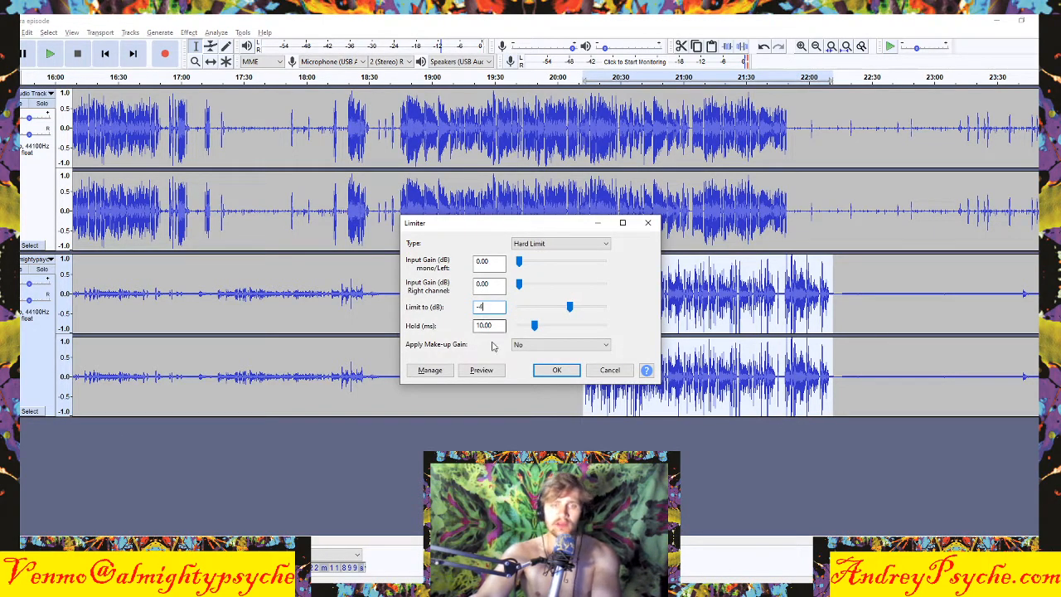
{"action": "left_click", "coordinate": [556, 370]}
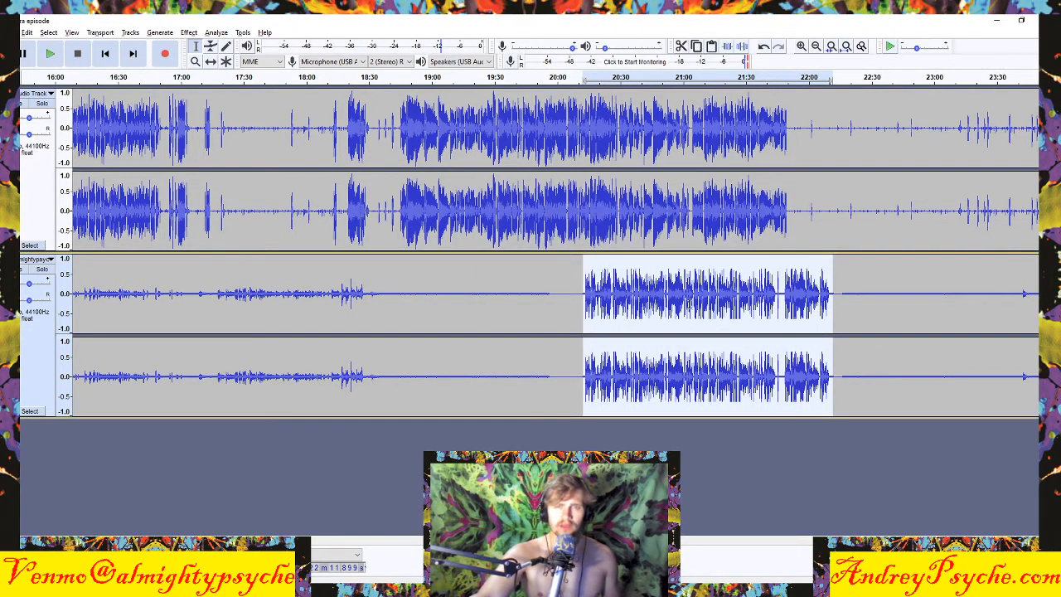
Compress the guest's speech from about 20:10 to 22:13 with threshold -20 dB, noise floor -65 dB, ratio 2:1 and make-up gain for 0 dB
{"action": "left_click", "coordinate": [630, 290]}
{"action": "double_click", "coordinate": [640, 292]}
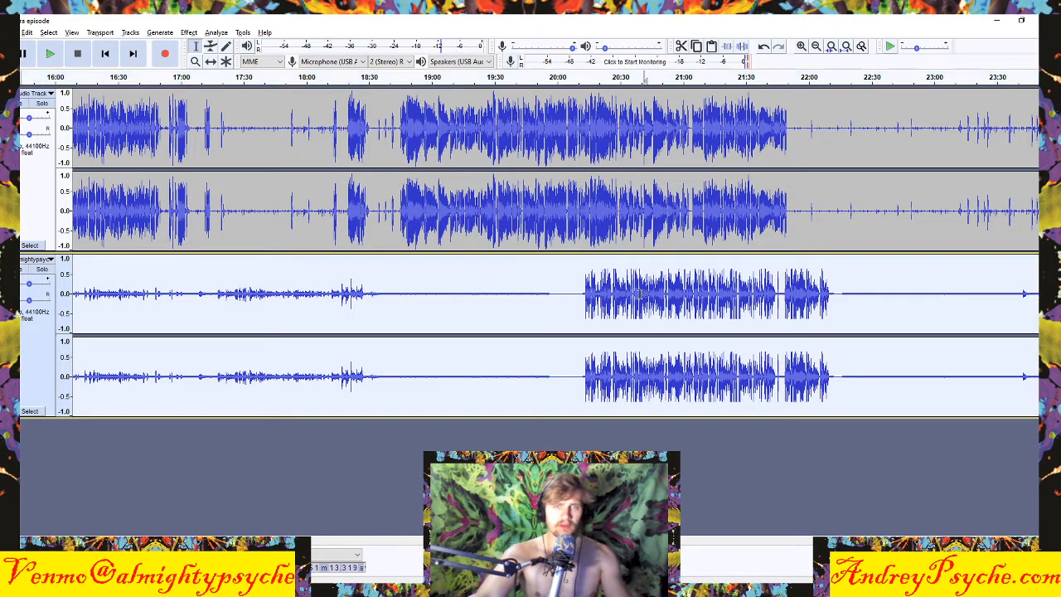
{"action": "left_click_drag", "start_coordinate": [578, 291], "coordinate": [836, 292]}
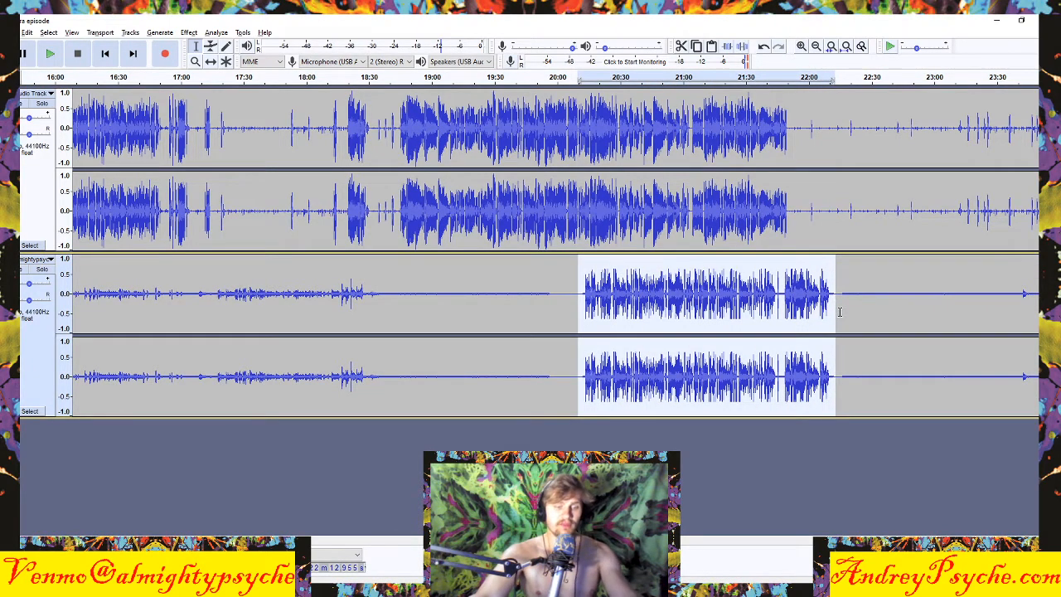
{"action": "key", "text": "ctrl+r"}
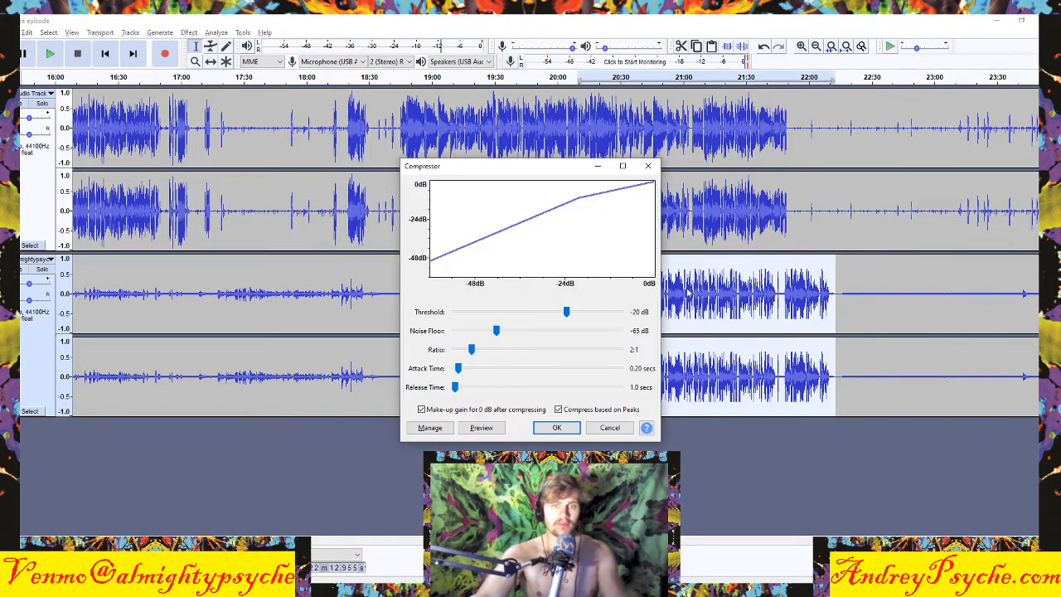
{"action": "left_click", "coordinate": [557, 427]}
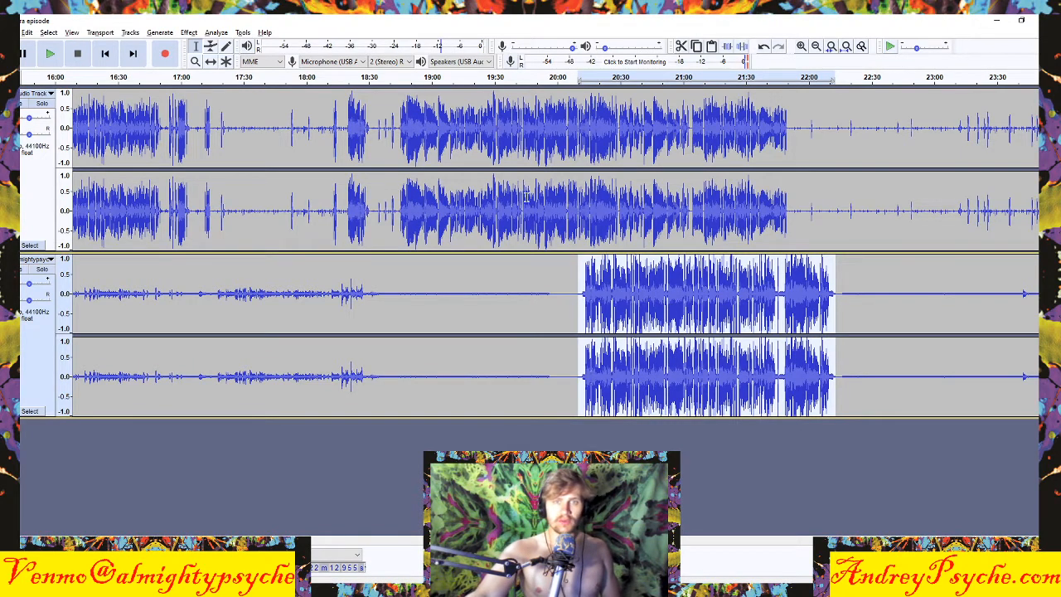
{"action": "left_click", "coordinate": [684, 295]}
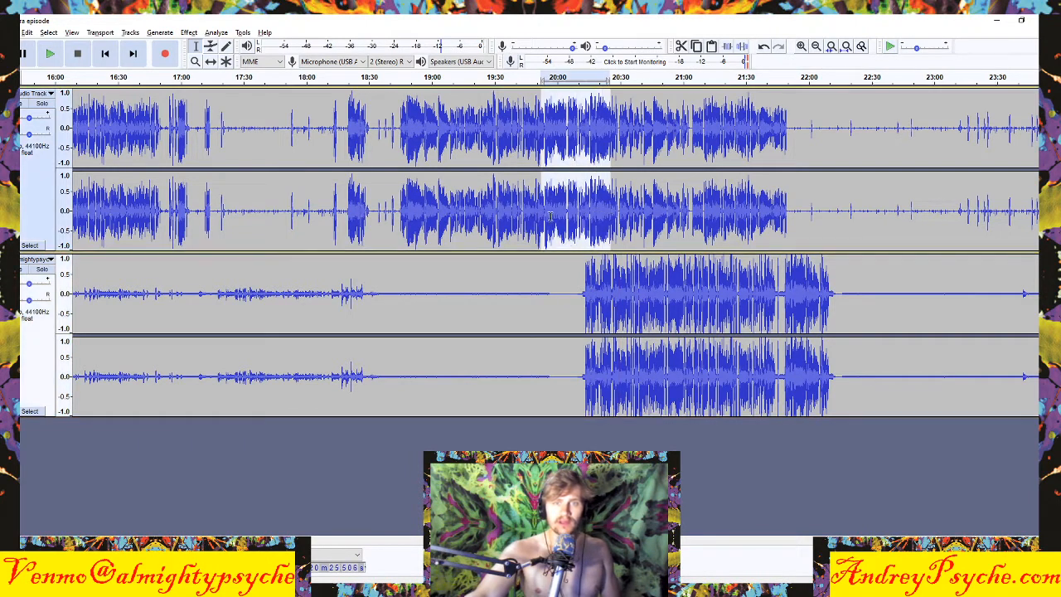
{"action": "left_click_drag", "start_coordinate": [594, 296], "coordinate": [678, 300]}
{"action": "left_click", "coordinate": [678, 300]}
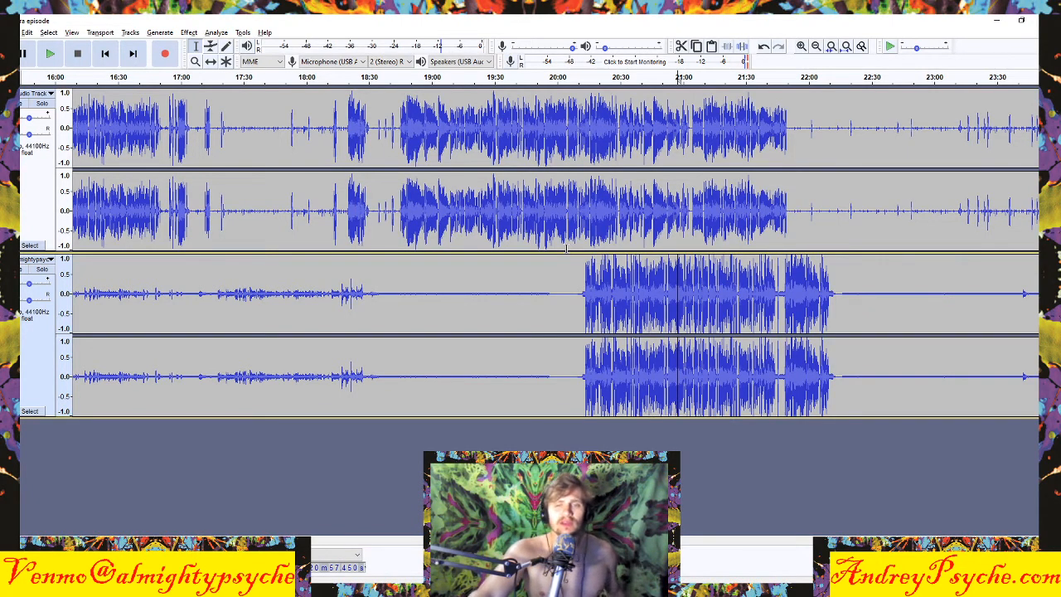
Switch to the Chrome browser and open the bookmarked ZapSplat Nature Sounds page from the MUSIC bookmark folder
{"action": "key", "text": "alt+Tab"}
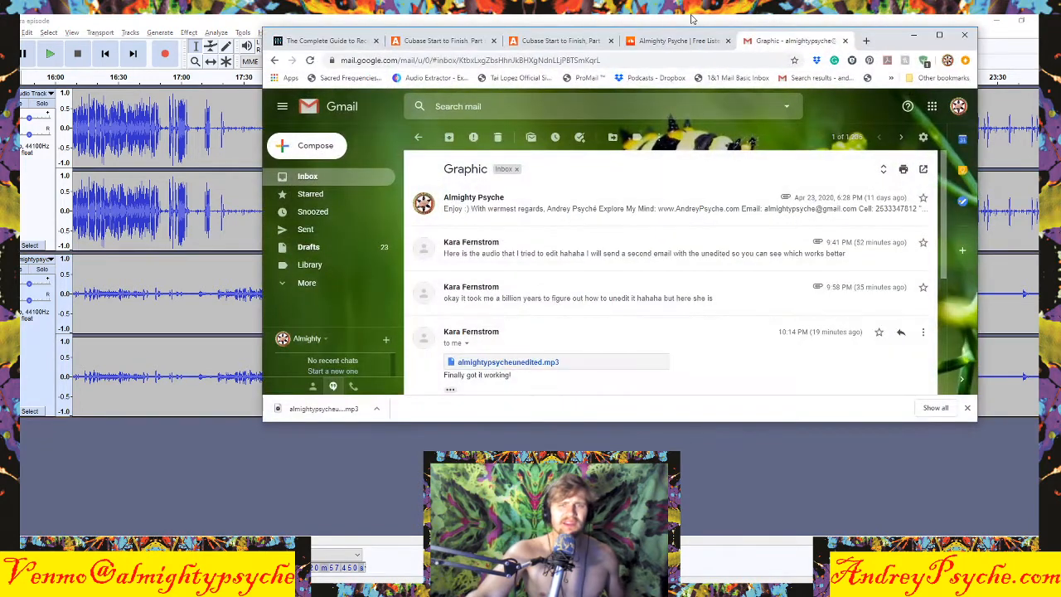
{"action": "double_click", "coordinate": [883, 41]}
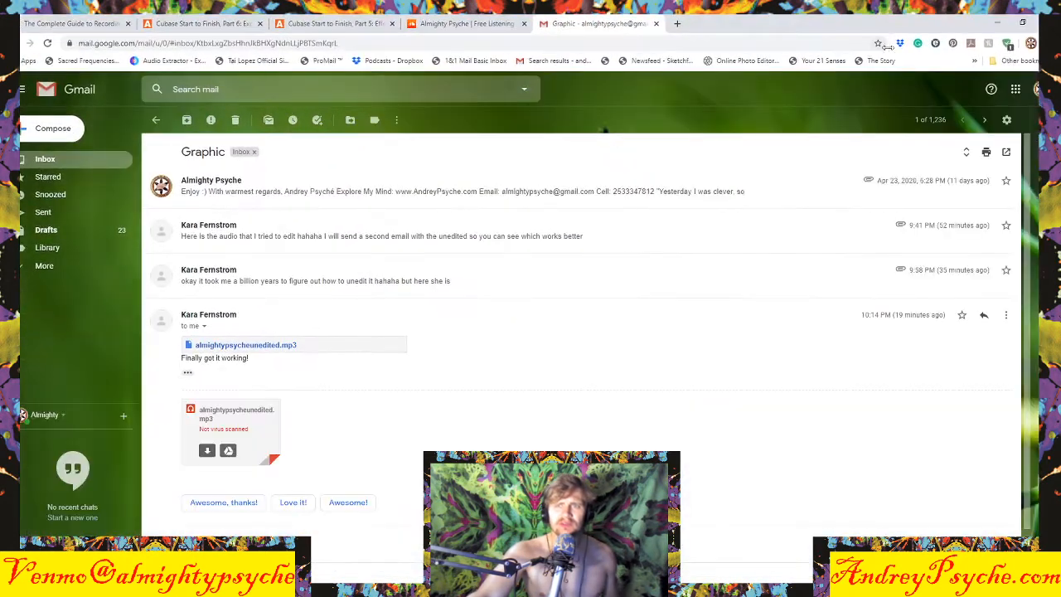
{"action": "left_click", "coordinate": [974, 61]}
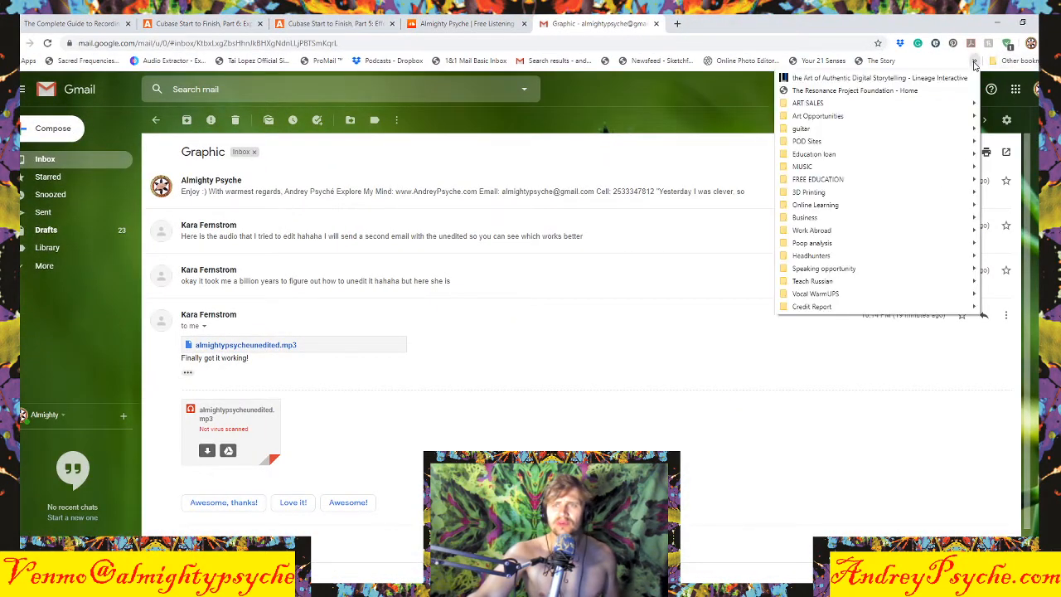
{"action": "mouse_move", "coordinate": [855, 224]}
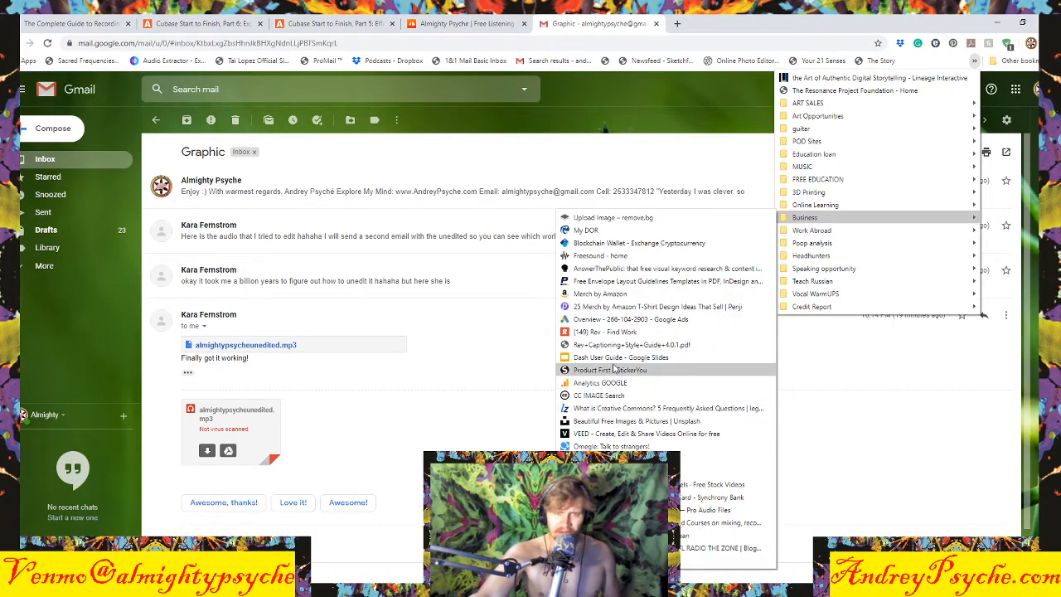
{"action": "mouse_move", "coordinate": [801, 166]}
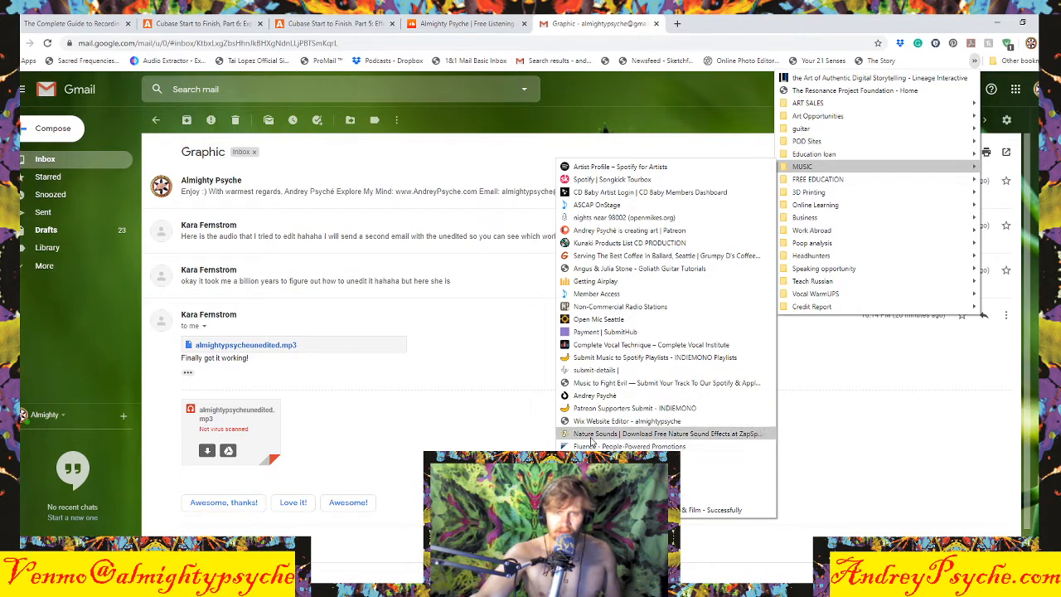
{"action": "left_click", "coordinate": [675, 433]}
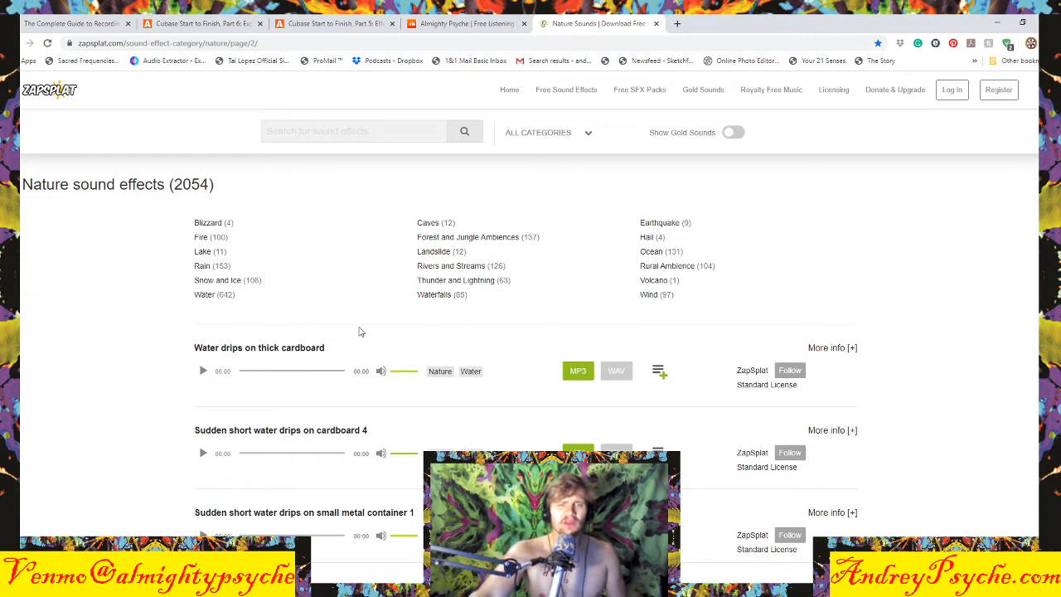
Look over the ZapSplat nature sound effects list and return to the podcast project in Audacity
{"action": "scroll", "coordinate": [552, 359], "scroll_direction": "down", "scroll_amount": 15}
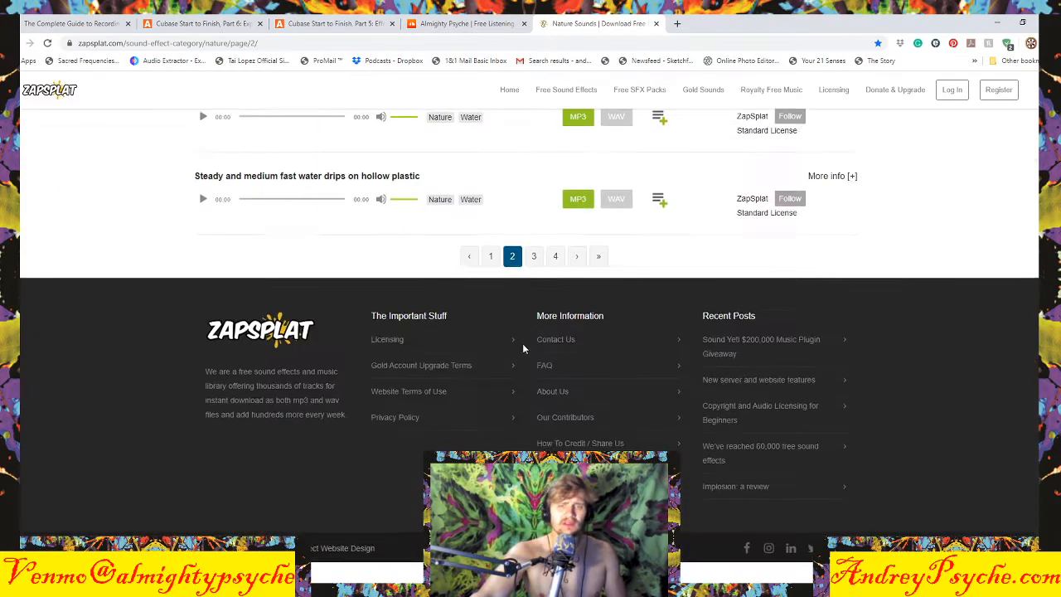
{"action": "scroll", "coordinate": [522, 343], "scroll_direction": "up", "scroll_amount": 15}
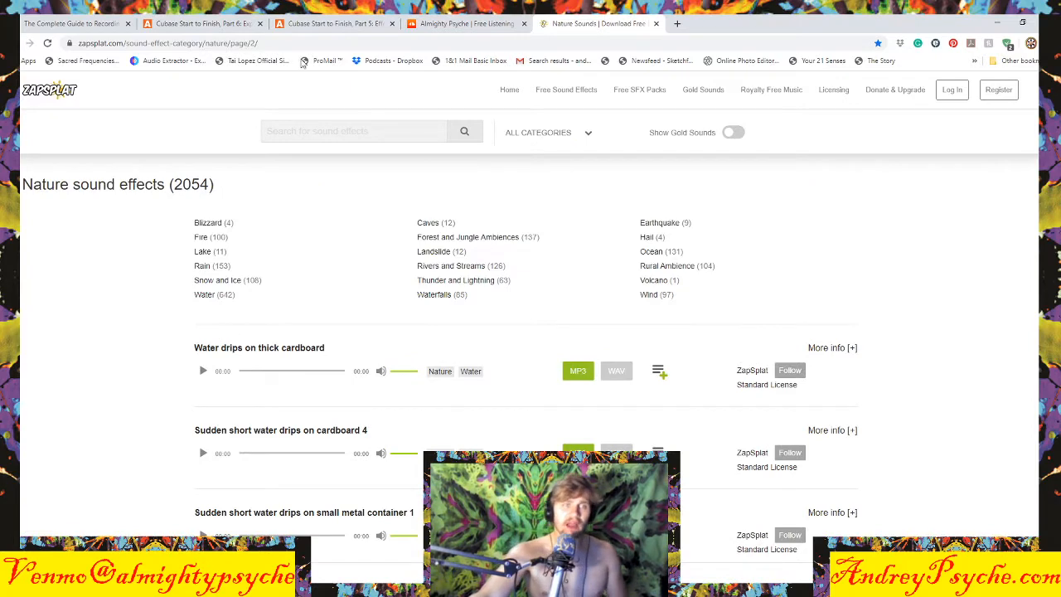
{"action": "left_click", "coordinate": [999, 25]}
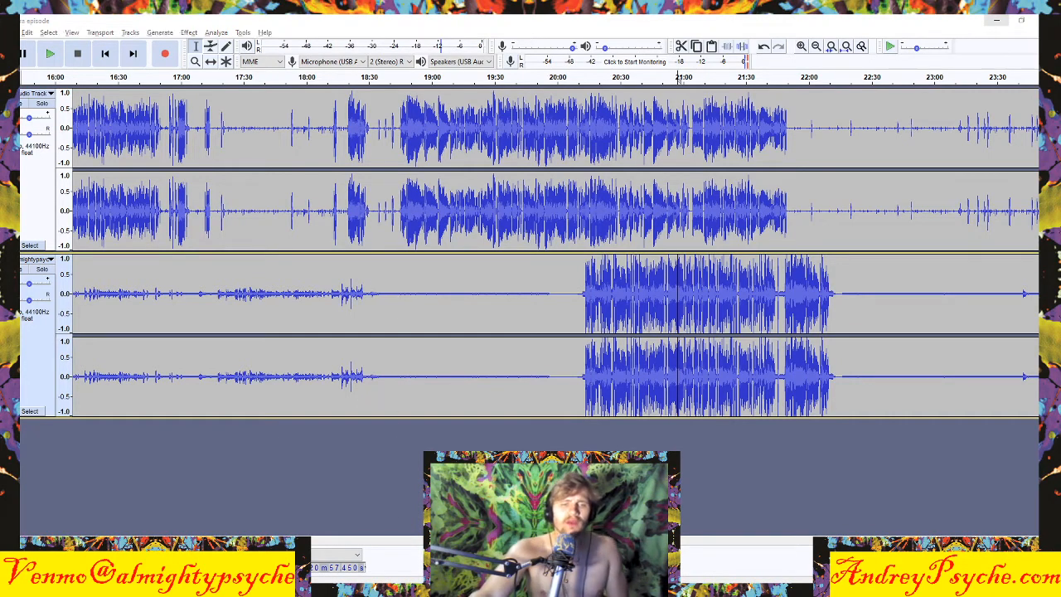
{"action": "key", "text": "alt+Tab"}
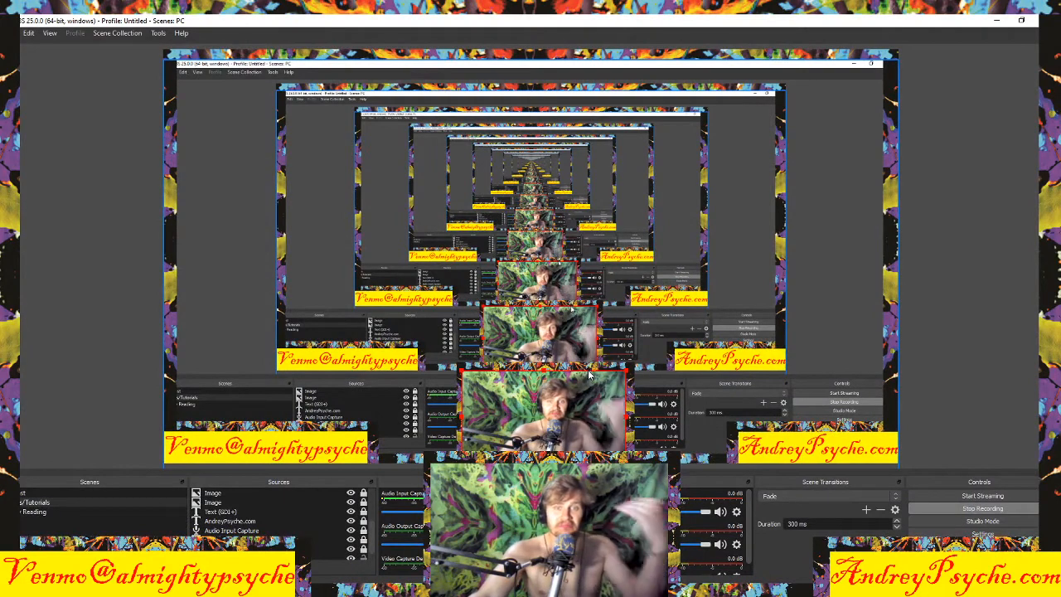